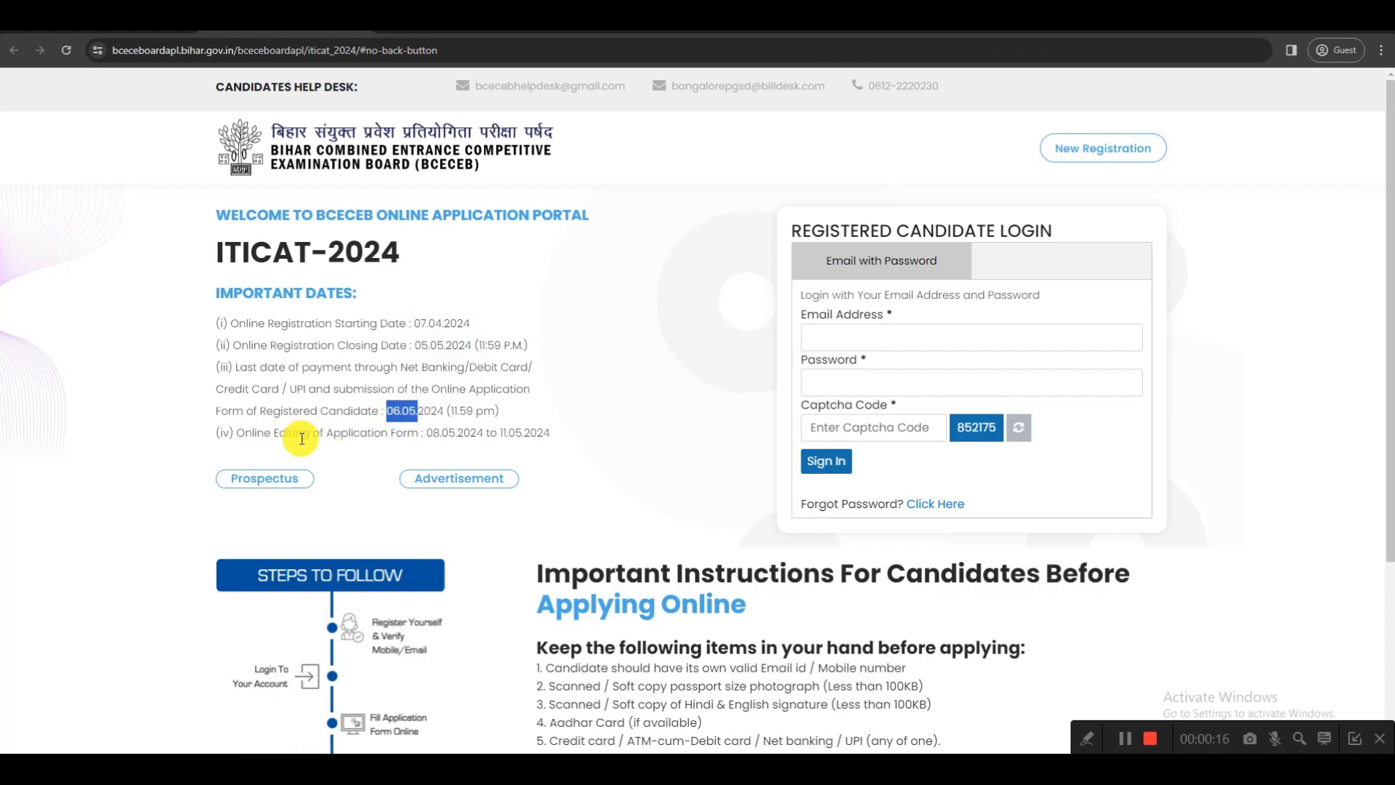
# Check the form-editing dates on the ITICAT-2024 portal and the eligibility criteria in the Bihar ITI Online Form 2024 article
pyautogui.moveTo(427, 434); pyautogui.dragTo(559, 438)
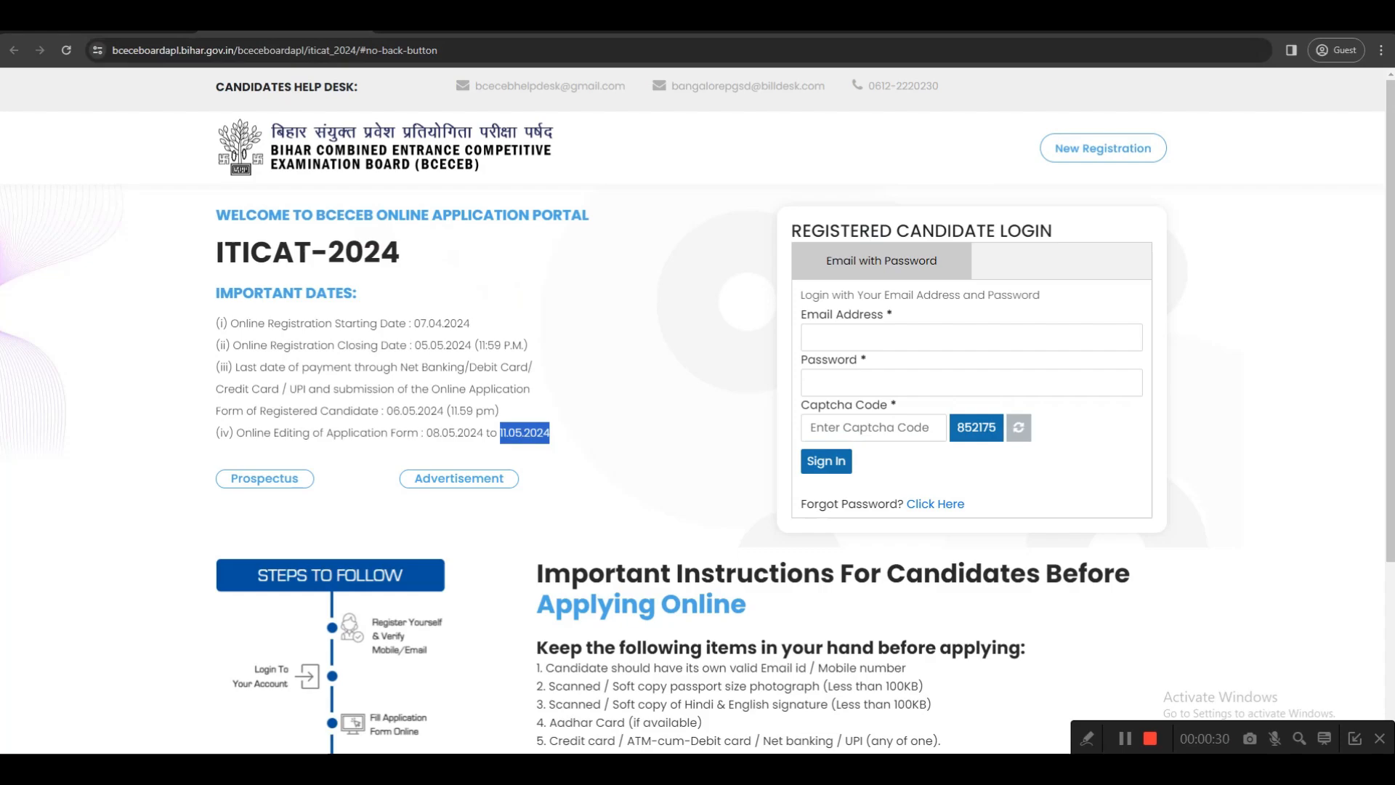
pyautogui.click(138, 21)
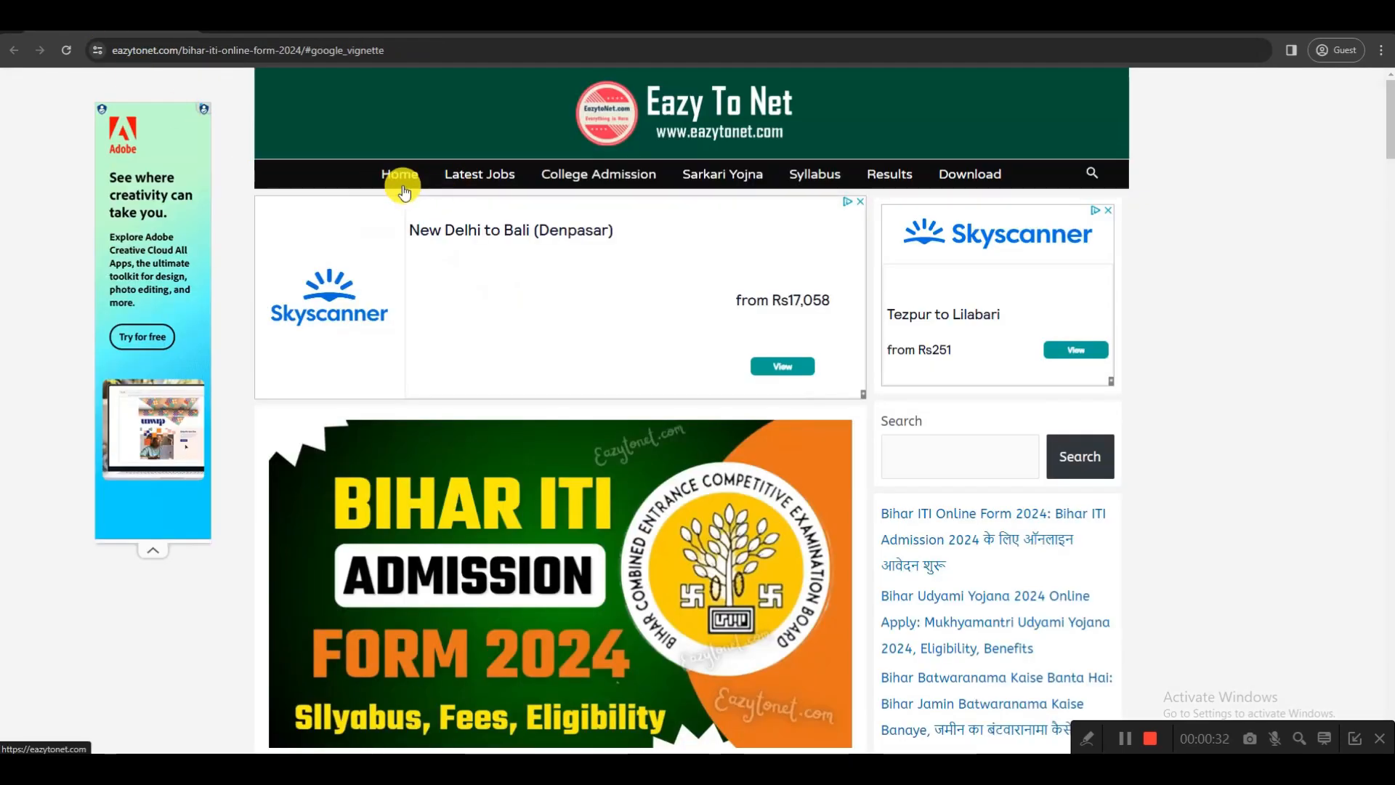
pyautogui.scroll(-8, 584, 413)
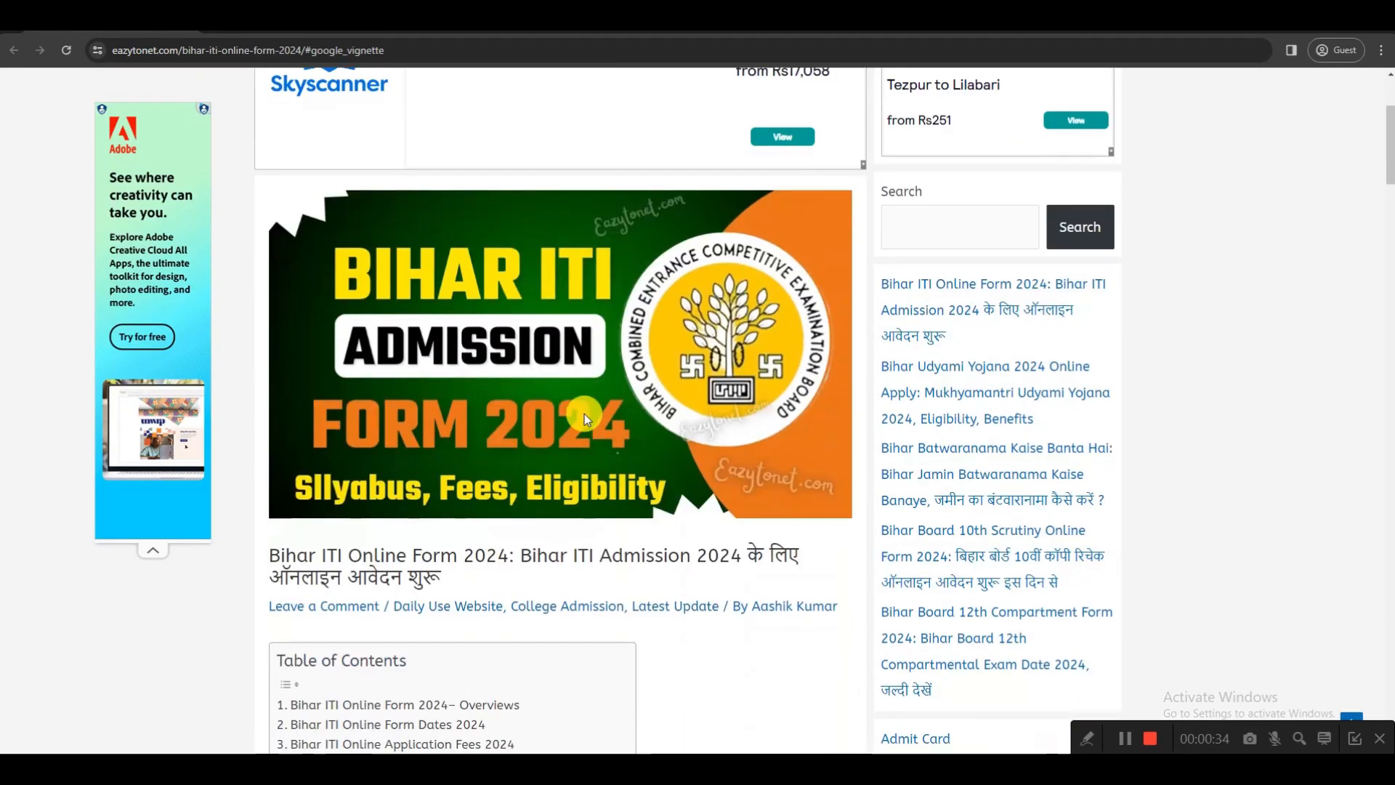
pyautogui.scroll(-10, 584, 413)
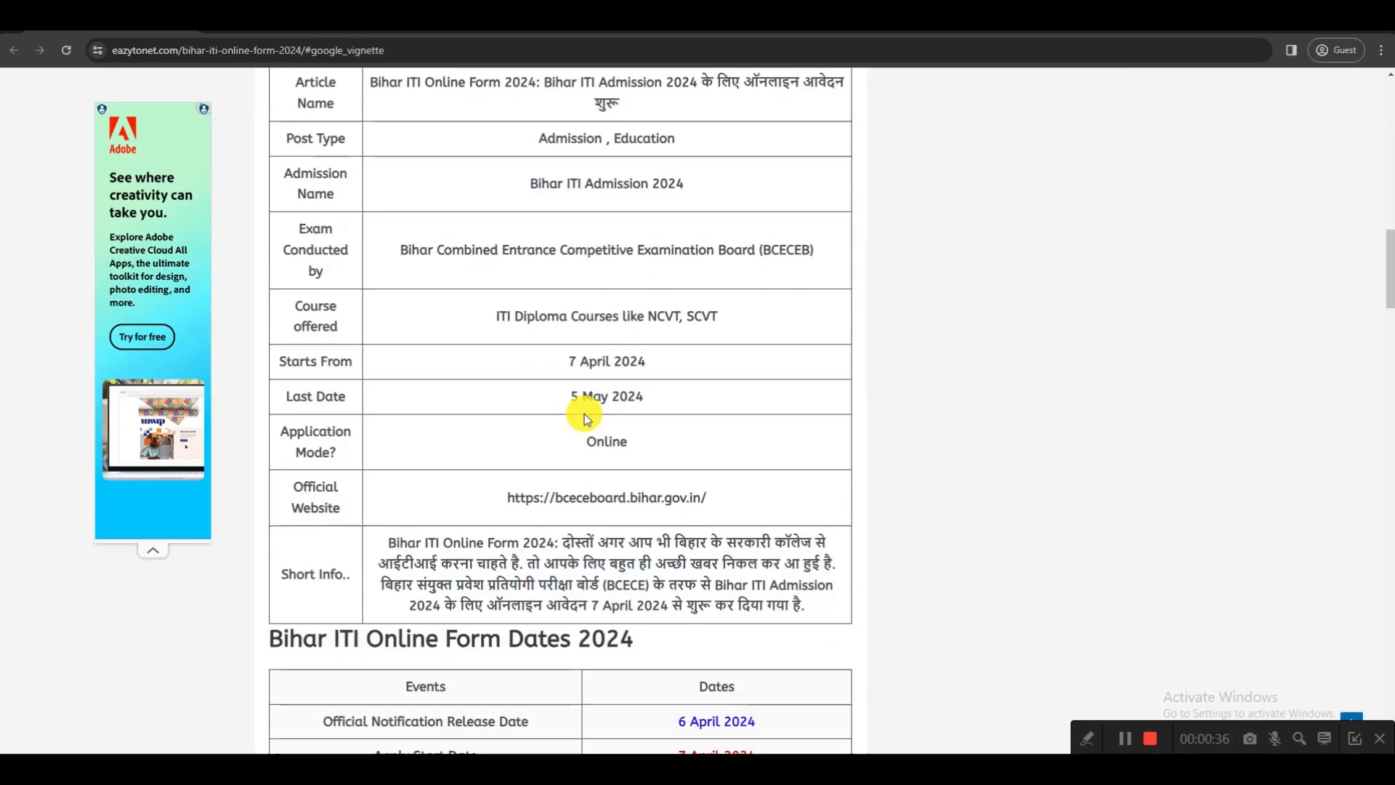
pyautogui.scroll(-10, 584, 413)
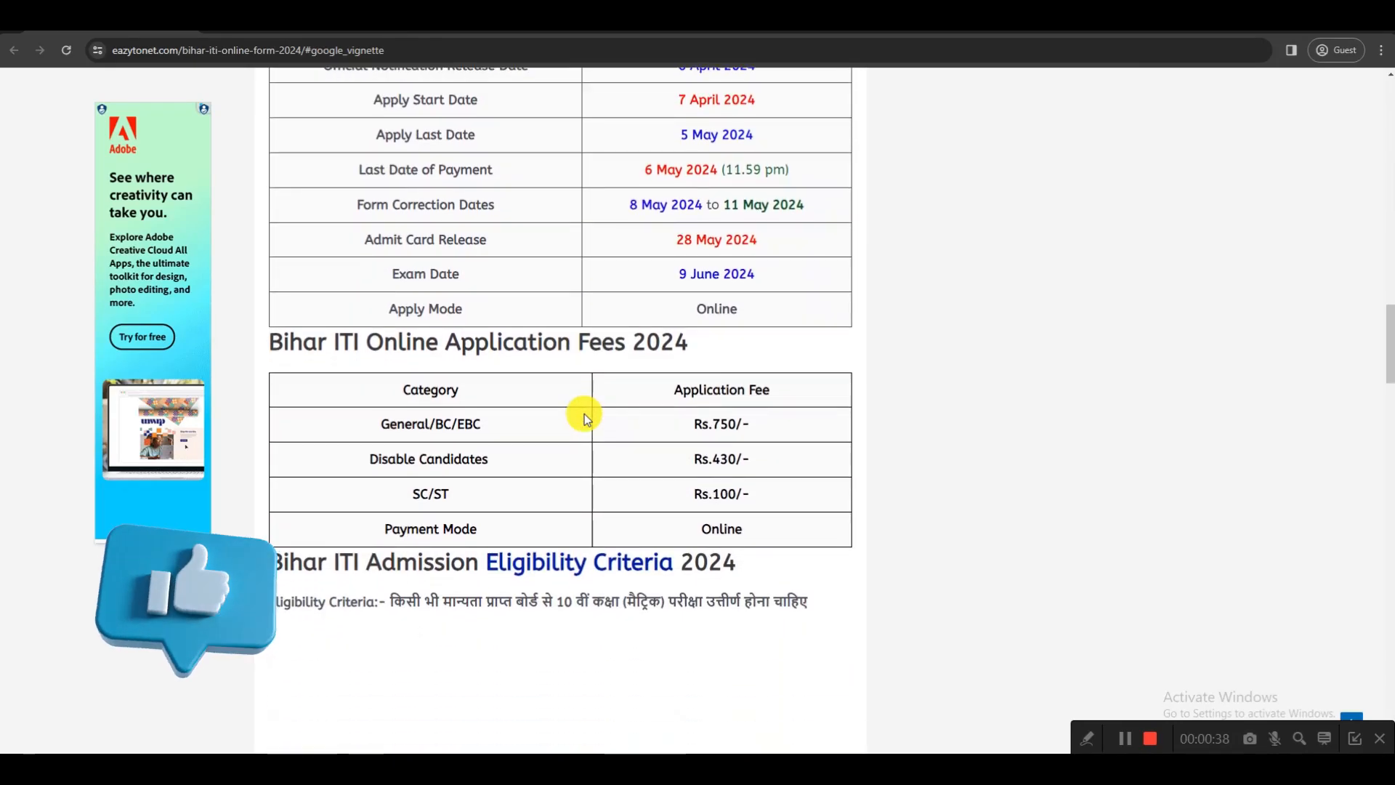
pyautogui.moveTo(556, 456); pyautogui.dragTo(658, 461)
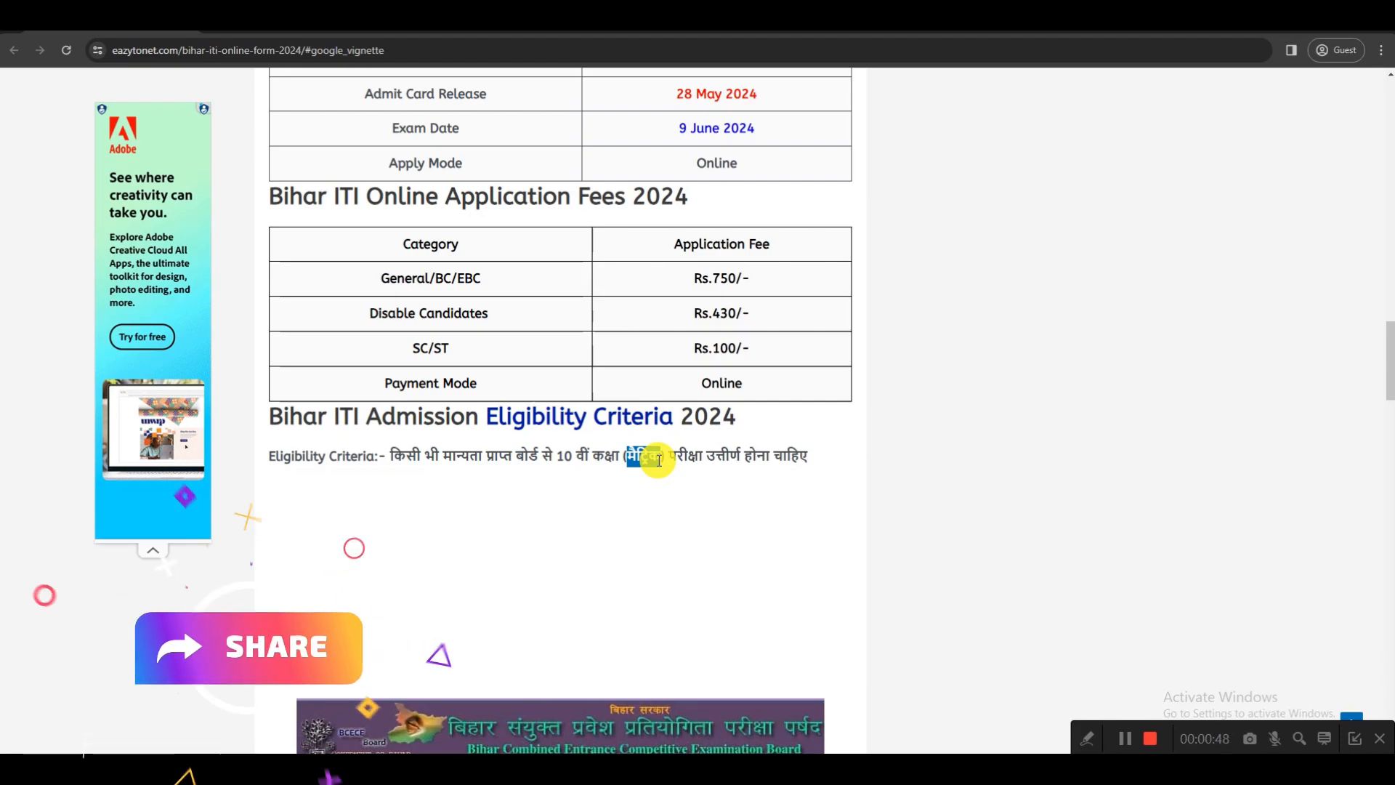
pyautogui.moveTo(674, 455); pyautogui.dragTo(700, 455)
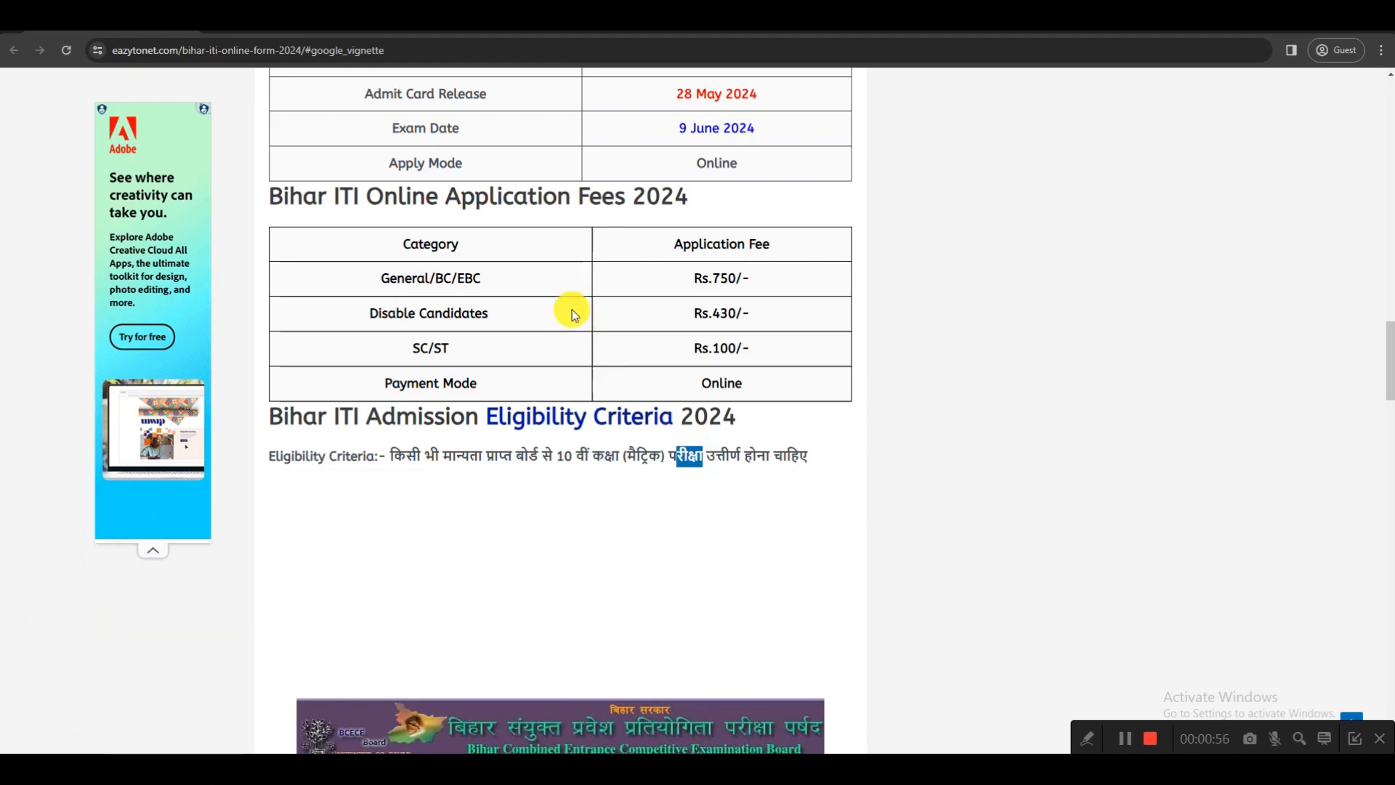
# Examine the application fees for the General/BC/EBC, disabled and SC/ST categories in the article's fee table
pyautogui.moveTo(384, 277); pyautogui.dragTo(473, 276)
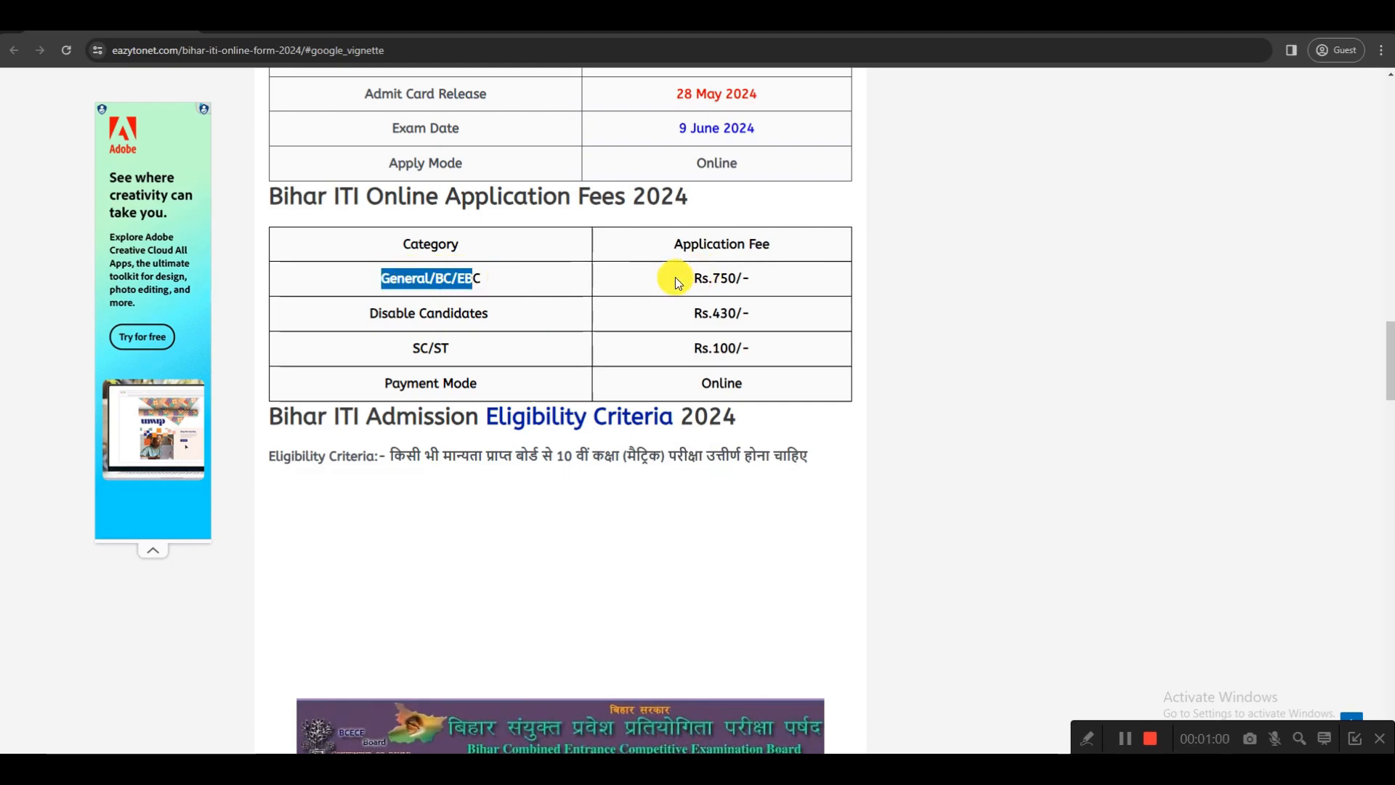
pyautogui.moveTo(371, 314); pyautogui.dragTo(491, 312)
pyautogui.moveTo(694, 314); pyautogui.dragTo(749, 314)
pyautogui.moveTo(412, 348); pyautogui.dragTo(441, 348)
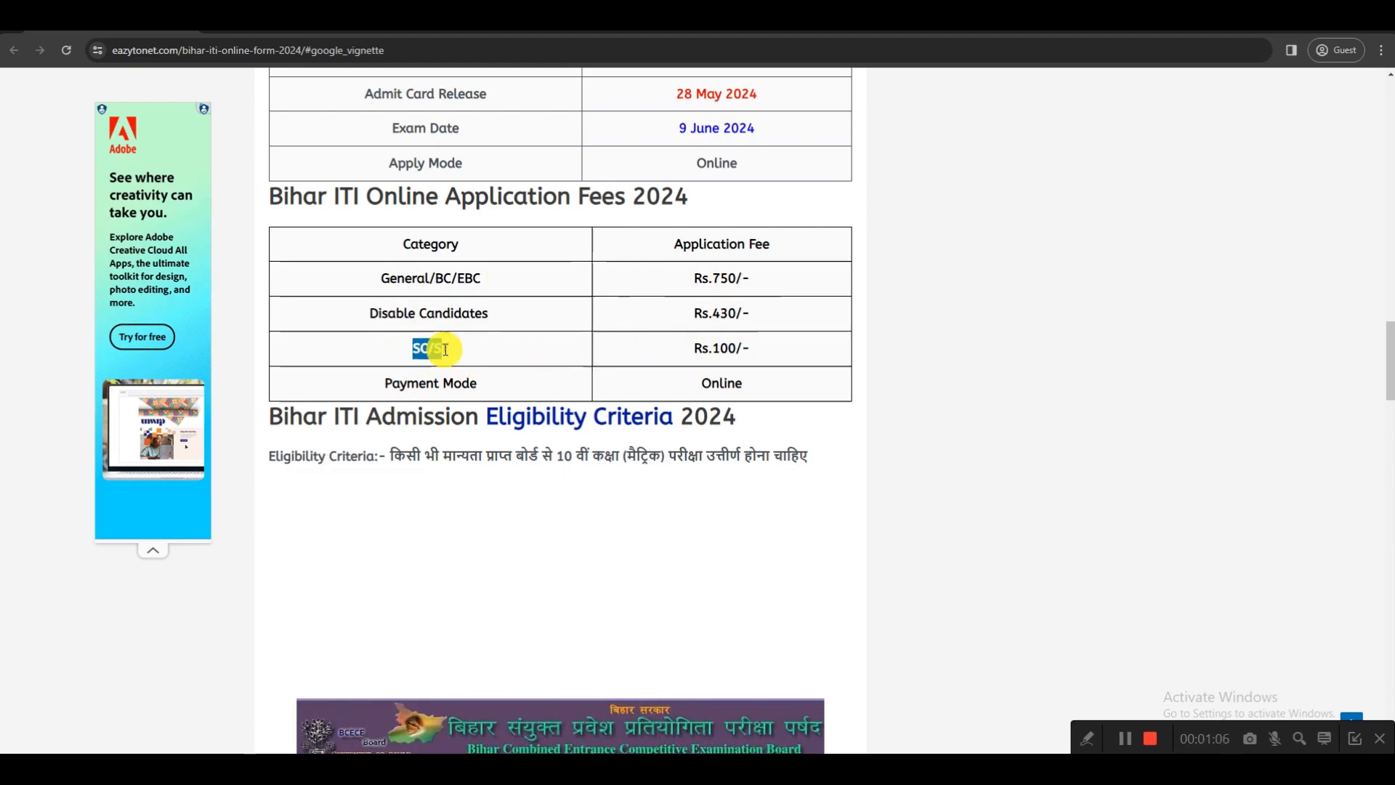
pyautogui.moveTo(692, 348); pyautogui.dragTo(735, 349)
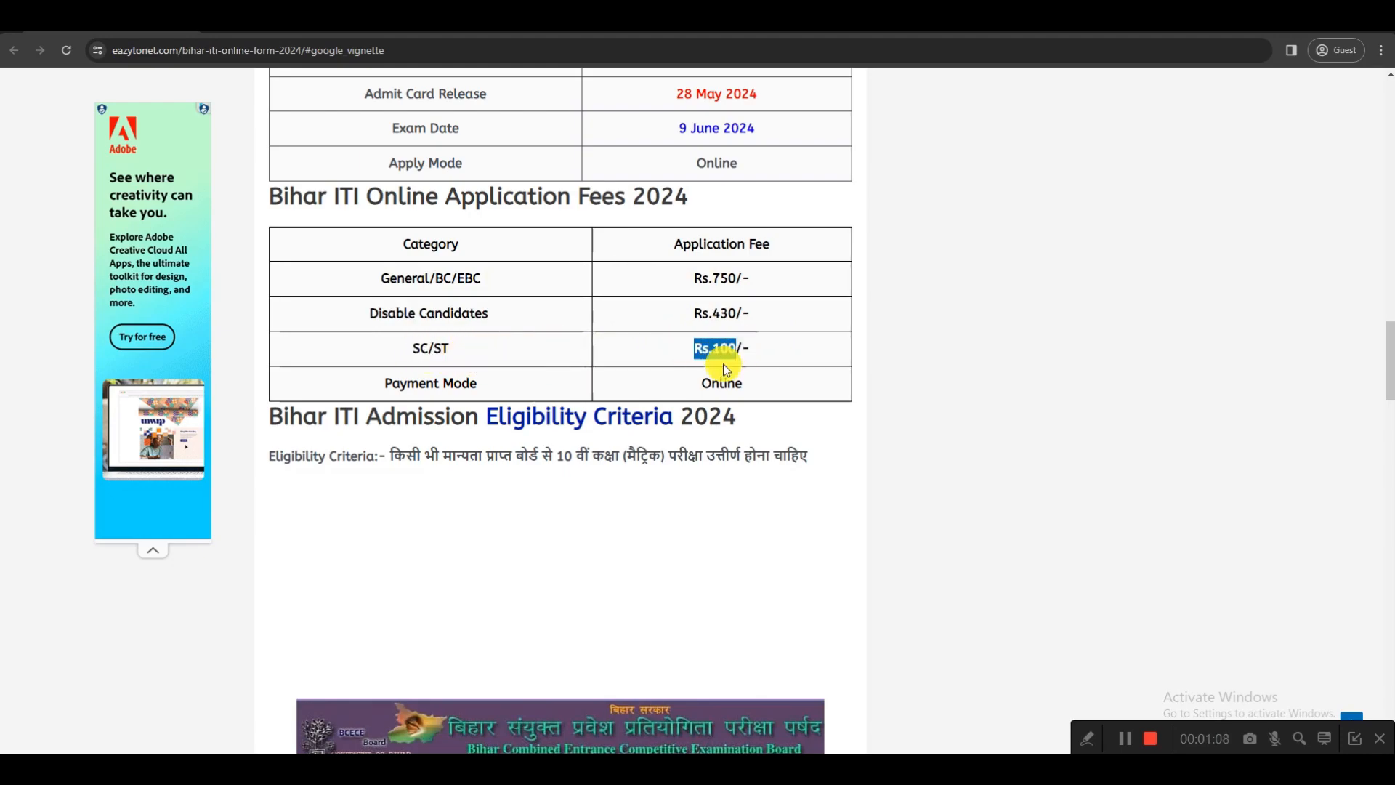
# Examine the age limit and the entrance exam's question count, total marks and duration in the article's syllabus section
pyautogui.scroll(-5, 694, 448)
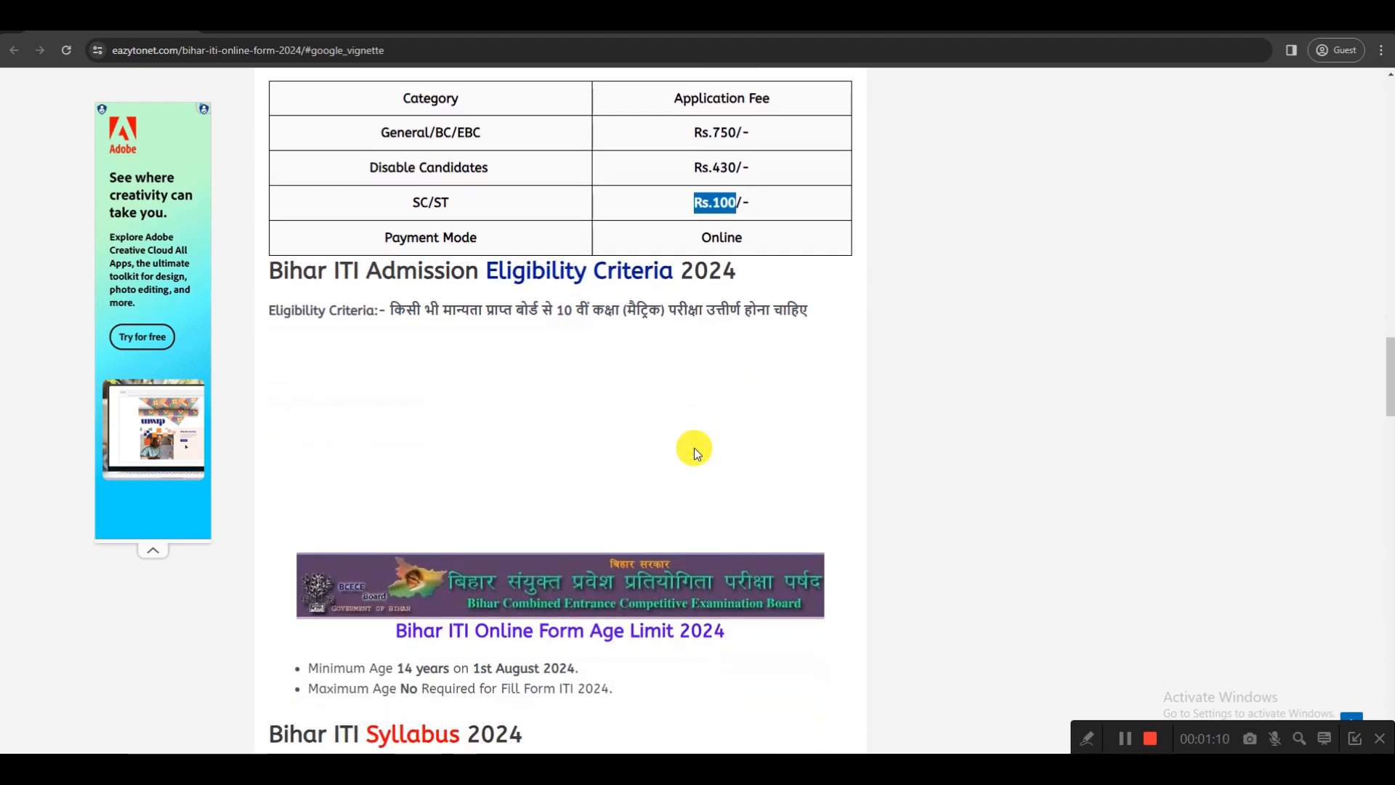
pyautogui.scroll(-4, 694, 447)
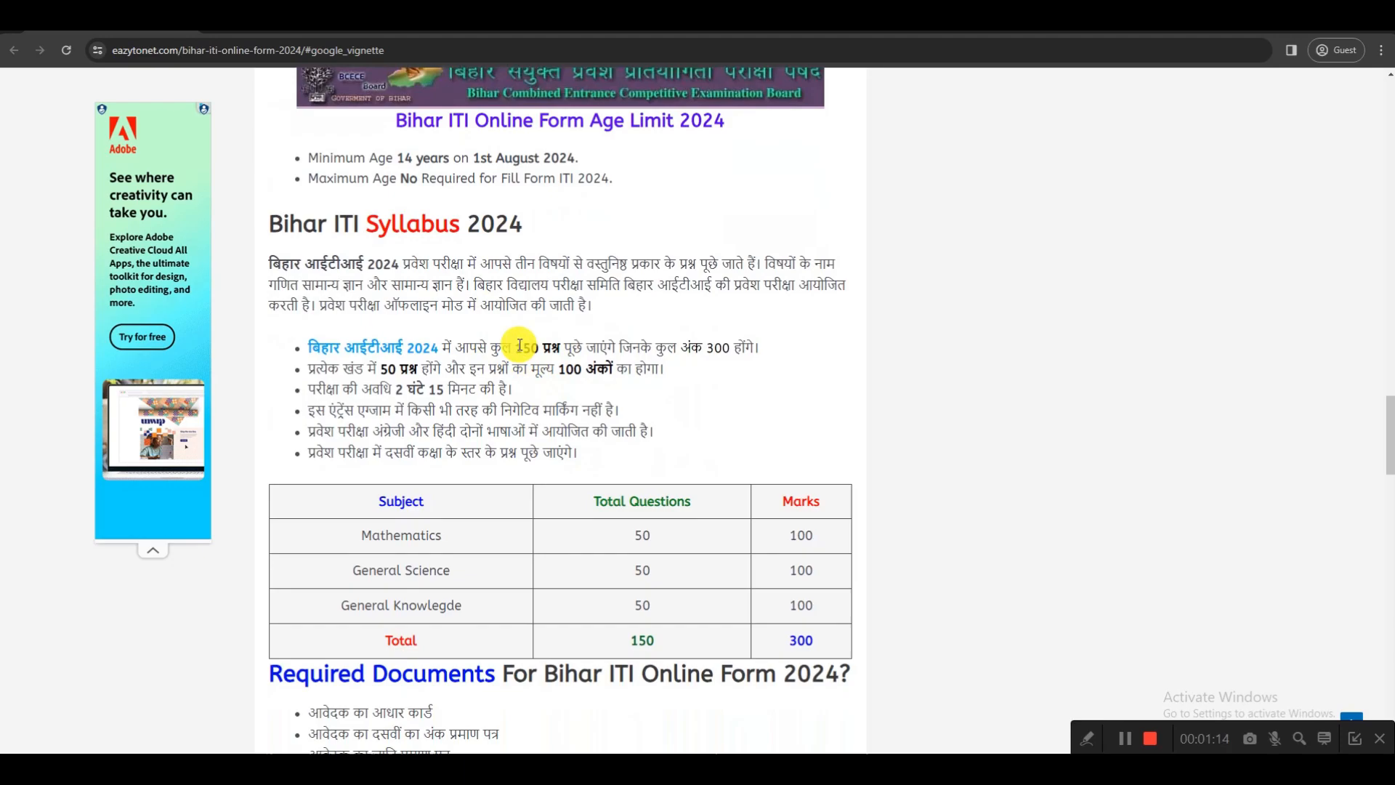
pyautogui.moveTo(516, 346); pyautogui.dragTo(541, 346)
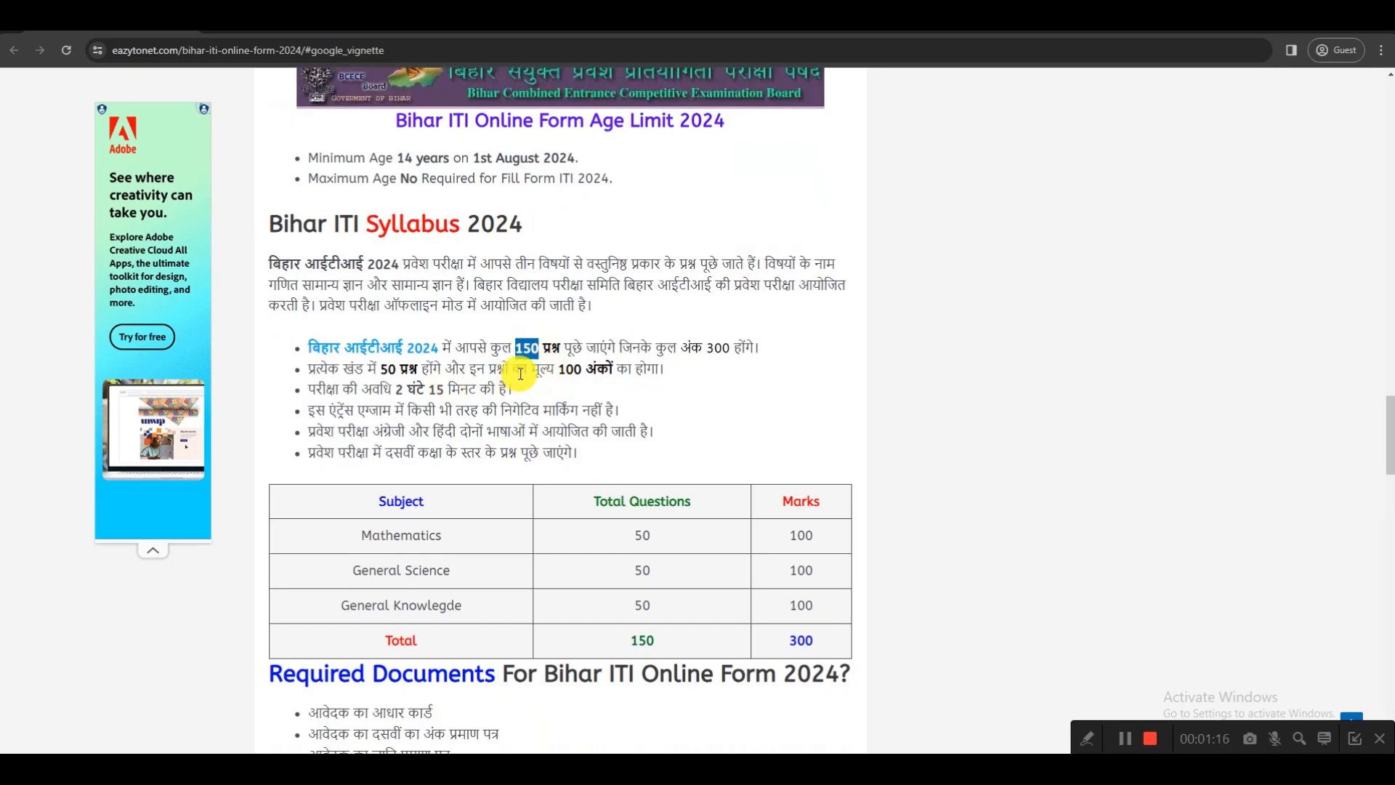
pyautogui.moveTo(705, 347); pyautogui.dragTo(729, 348)
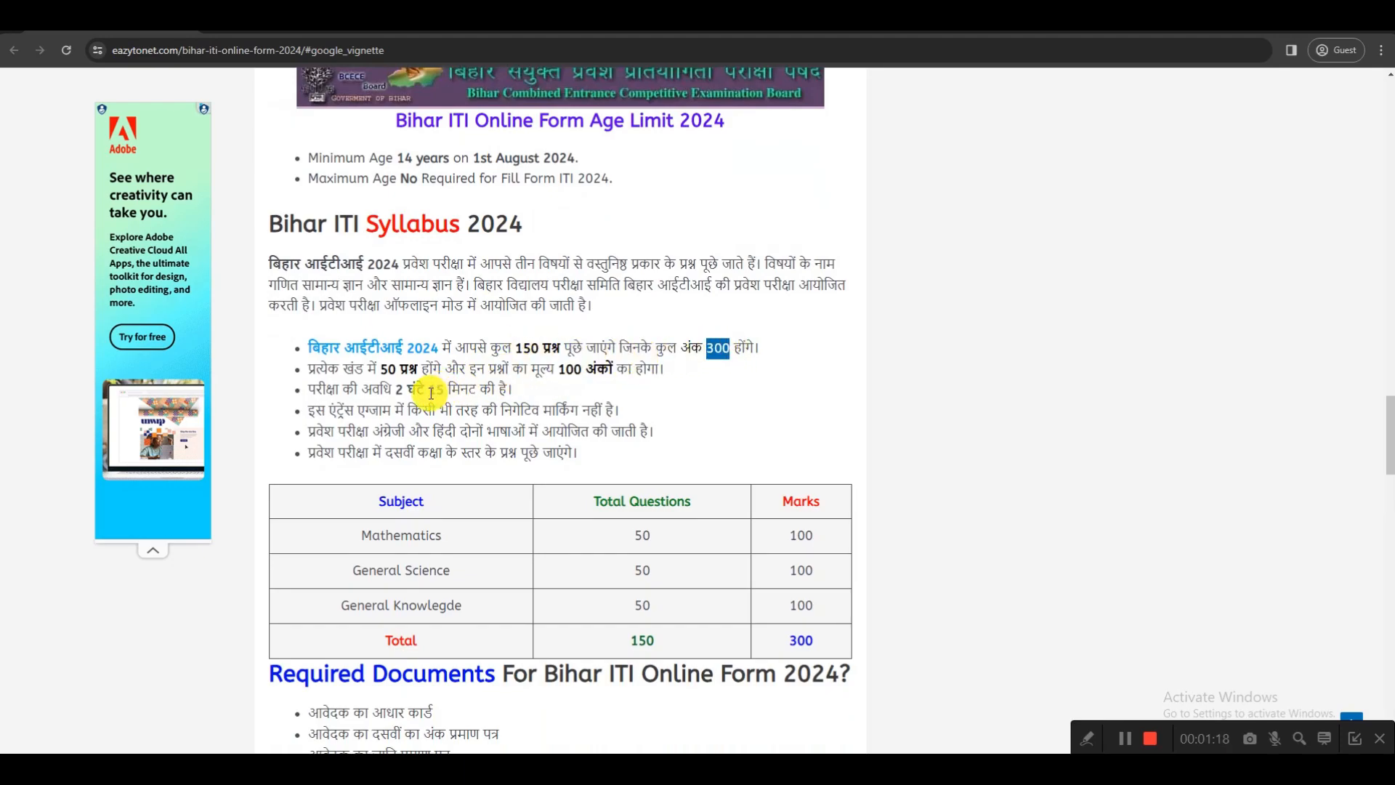
pyautogui.moveTo(396, 392); pyautogui.dragTo(437, 392)
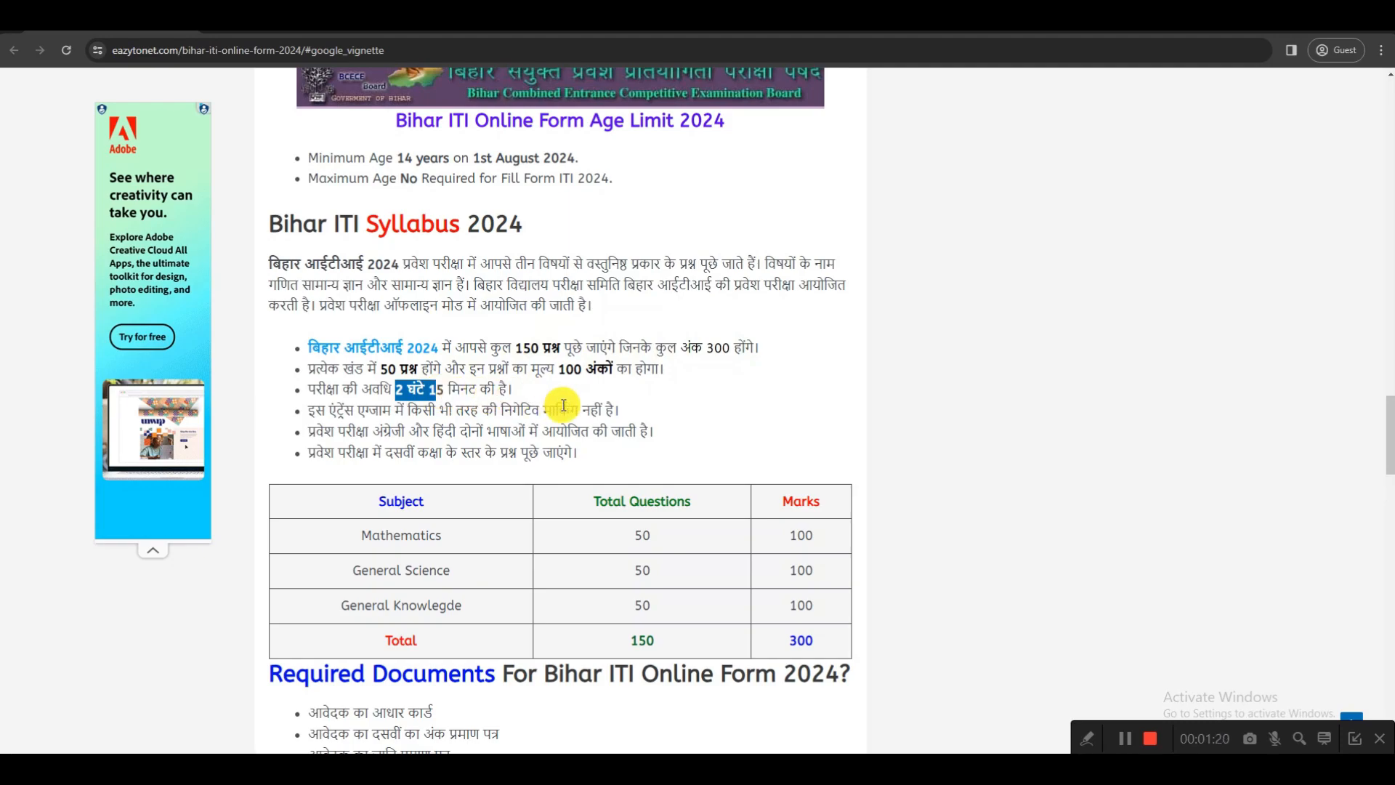
# Open the "For Online Apply" link from the article's Important Links table
pyautogui.scroll(-1, 563, 405)
pyautogui.scroll(-1, 563, 405)
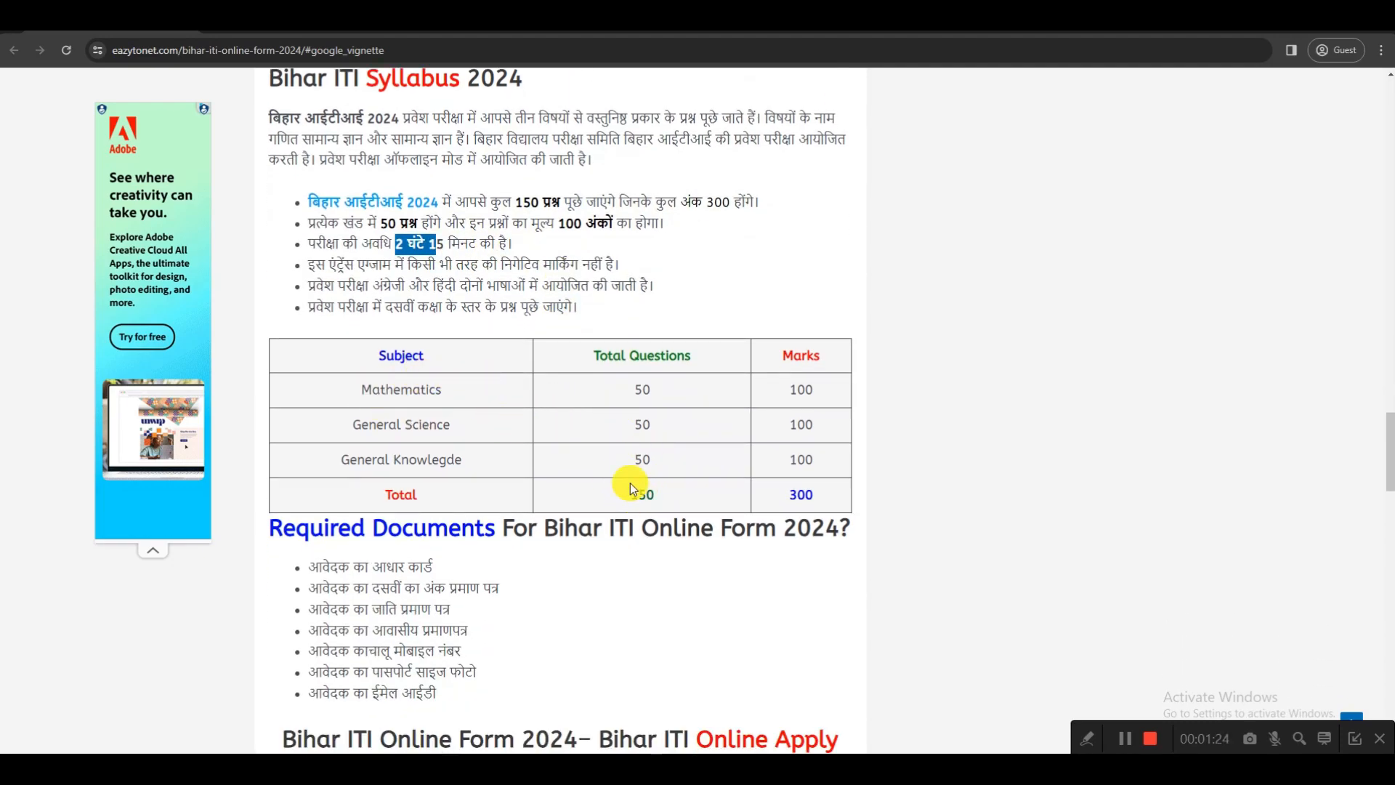
pyautogui.scroll(-3, 652, 469)
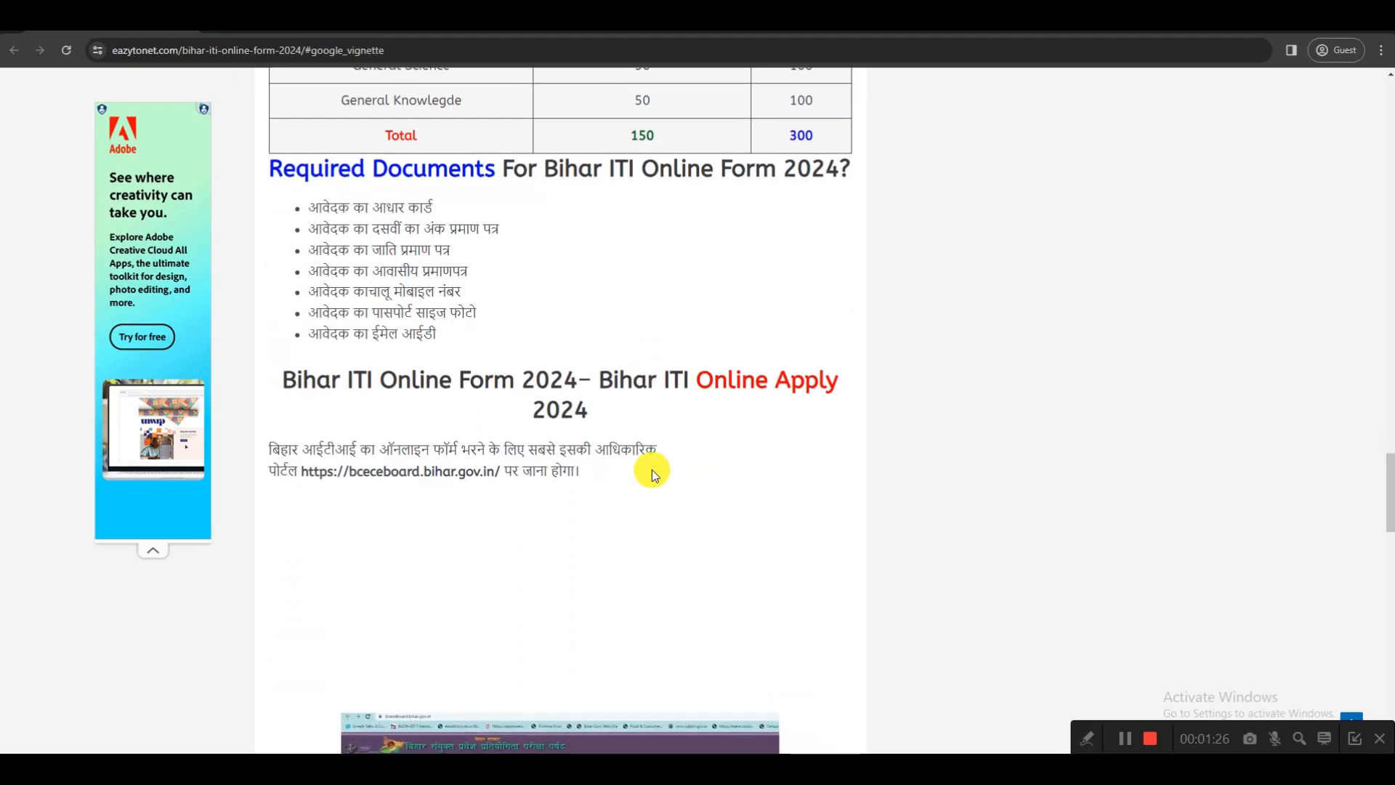
pyautogui.scroll(-3, 652, 470)
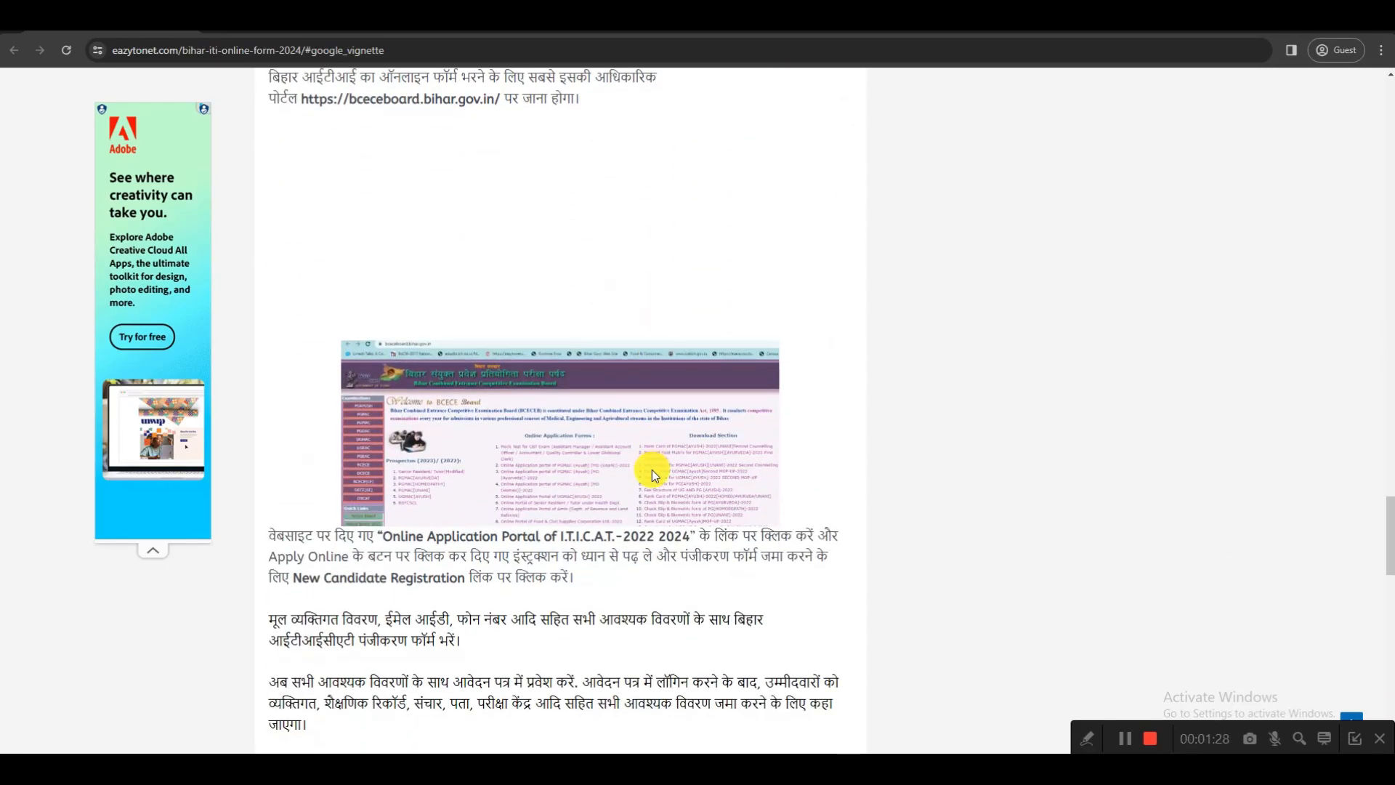
pyautogui.scroll(-10, 652, 470)
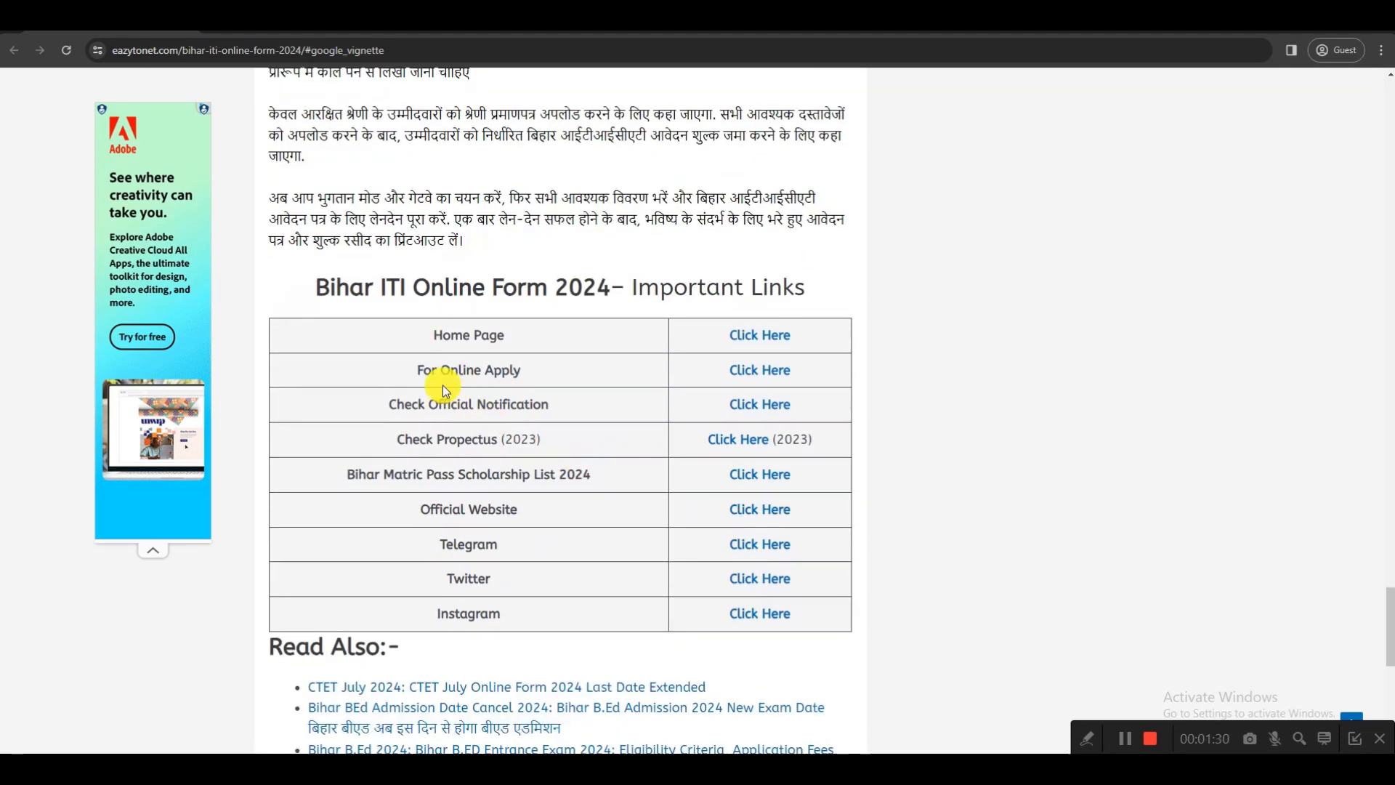
pyautogui.moveTo(416, 370); pyautogui.dragTo(521, 371)
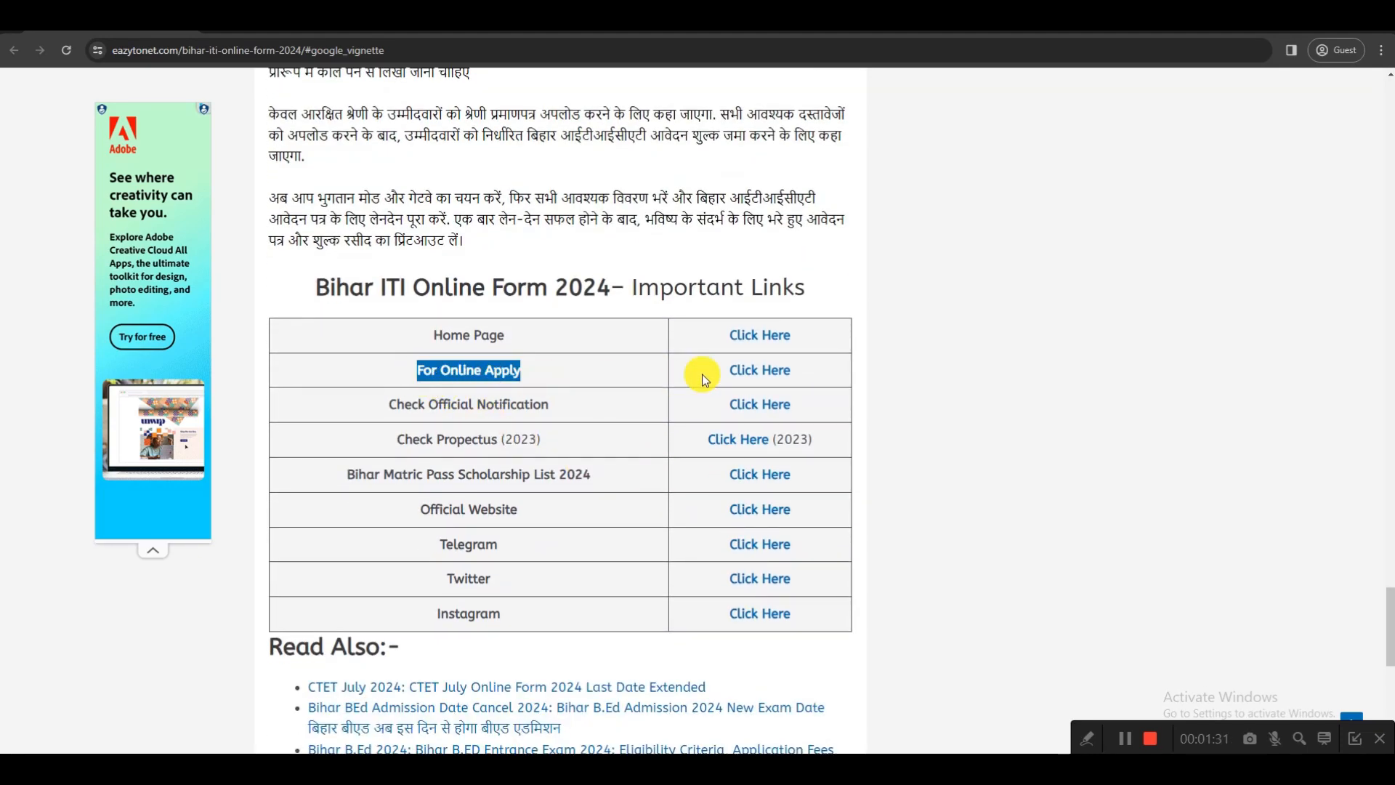
pyautogui.click(750, 372)
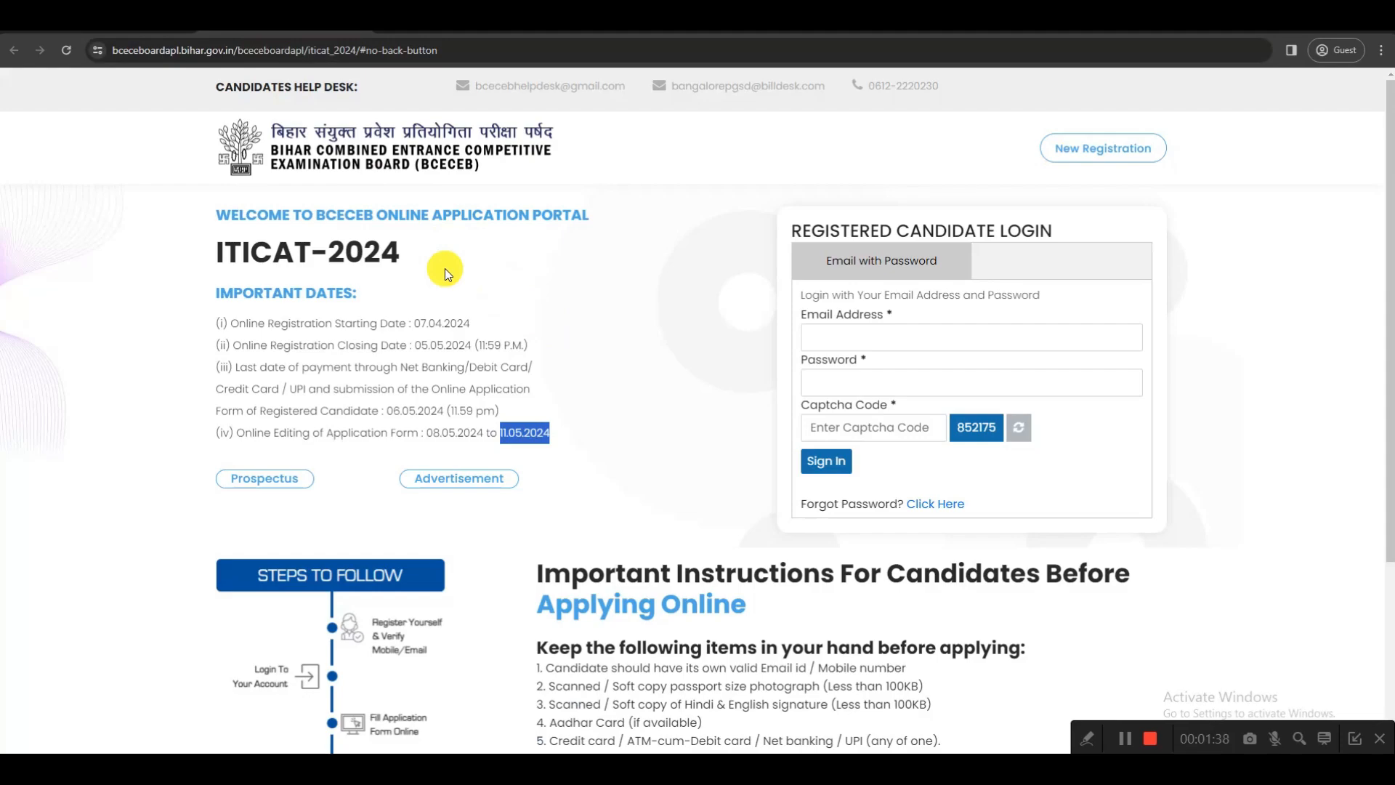
# Start a new ITICAT-2024 candidate registration and choose GOPALGANJ as the district of the residential certificate
pyautogui.click(445, 273)
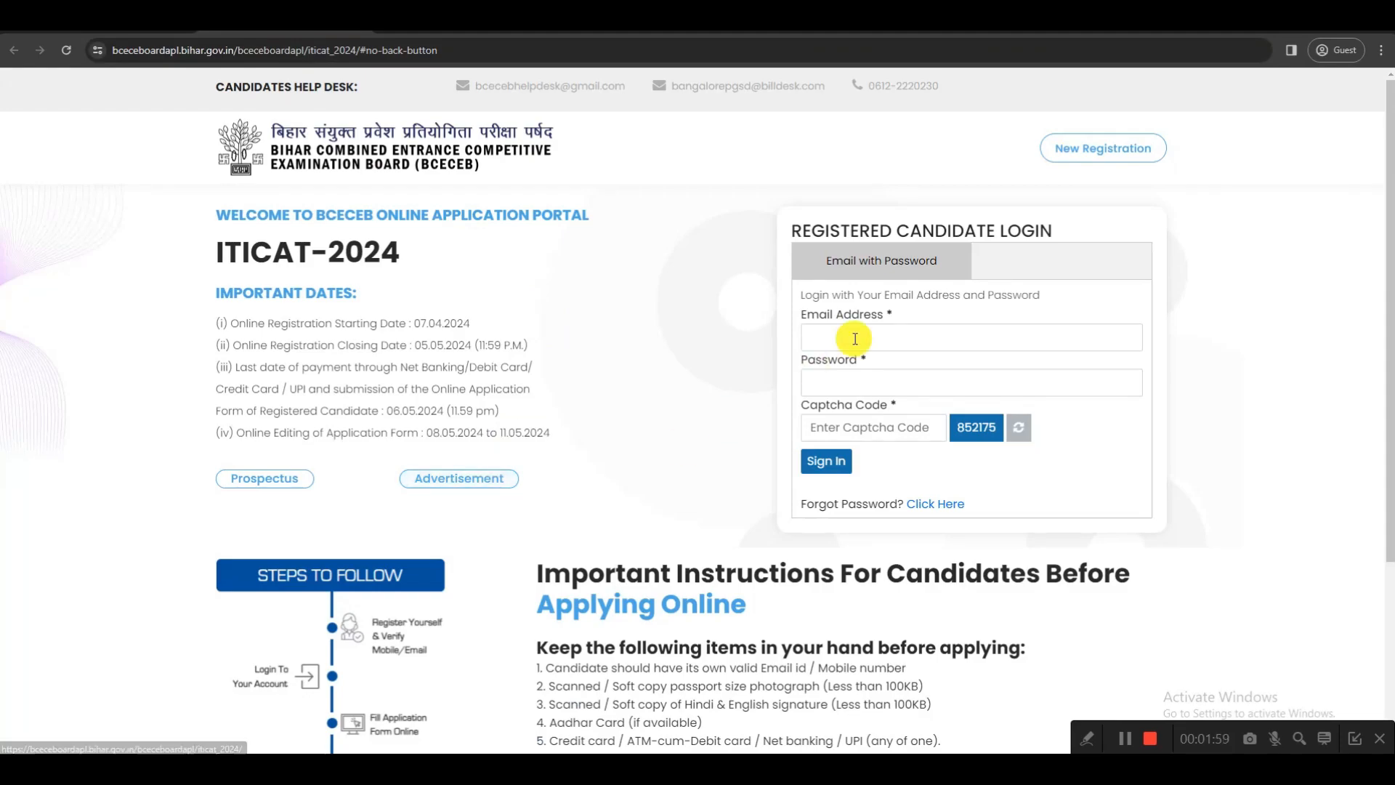
pyautogui.click(1073, 153)
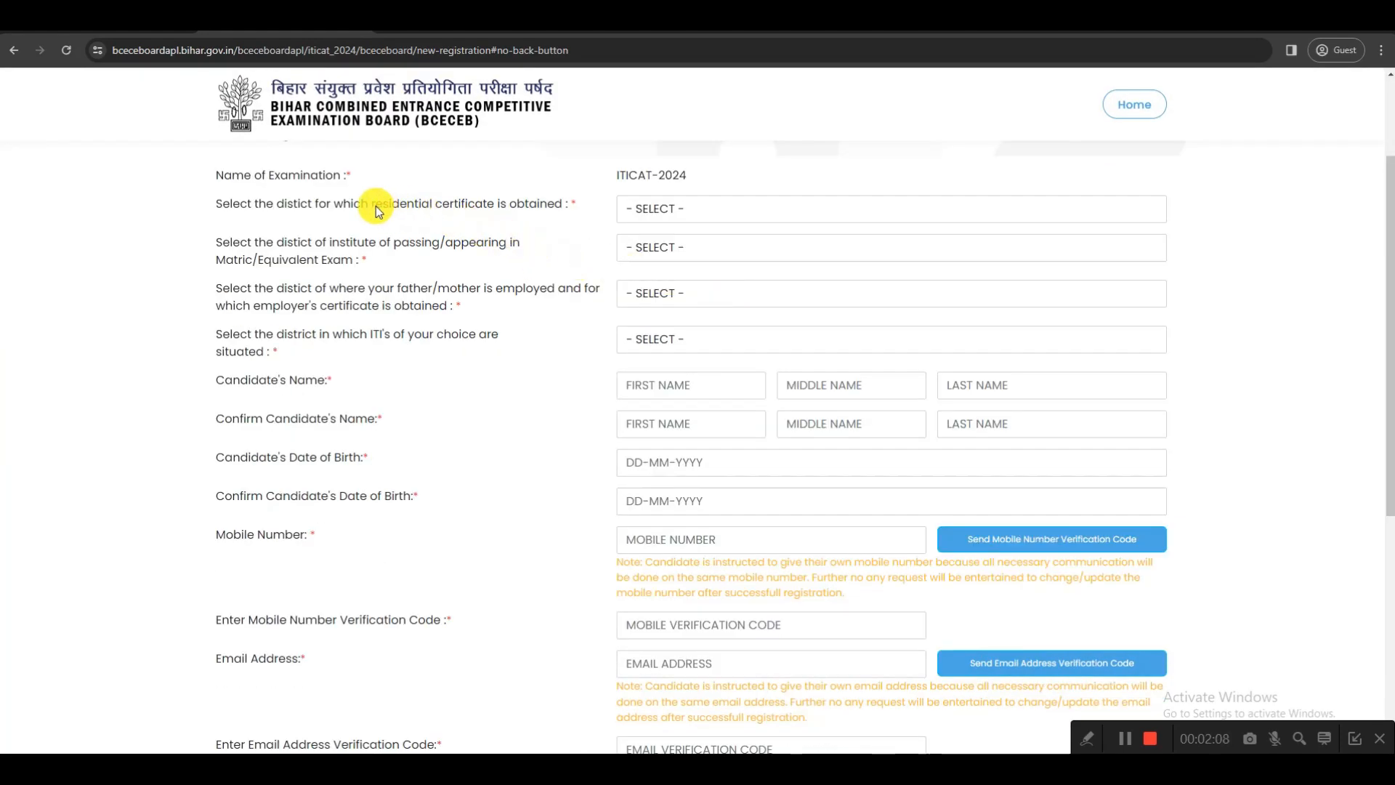
pyautogui.moveTo(373, 209); pyautogui.dragTo(492, 211)
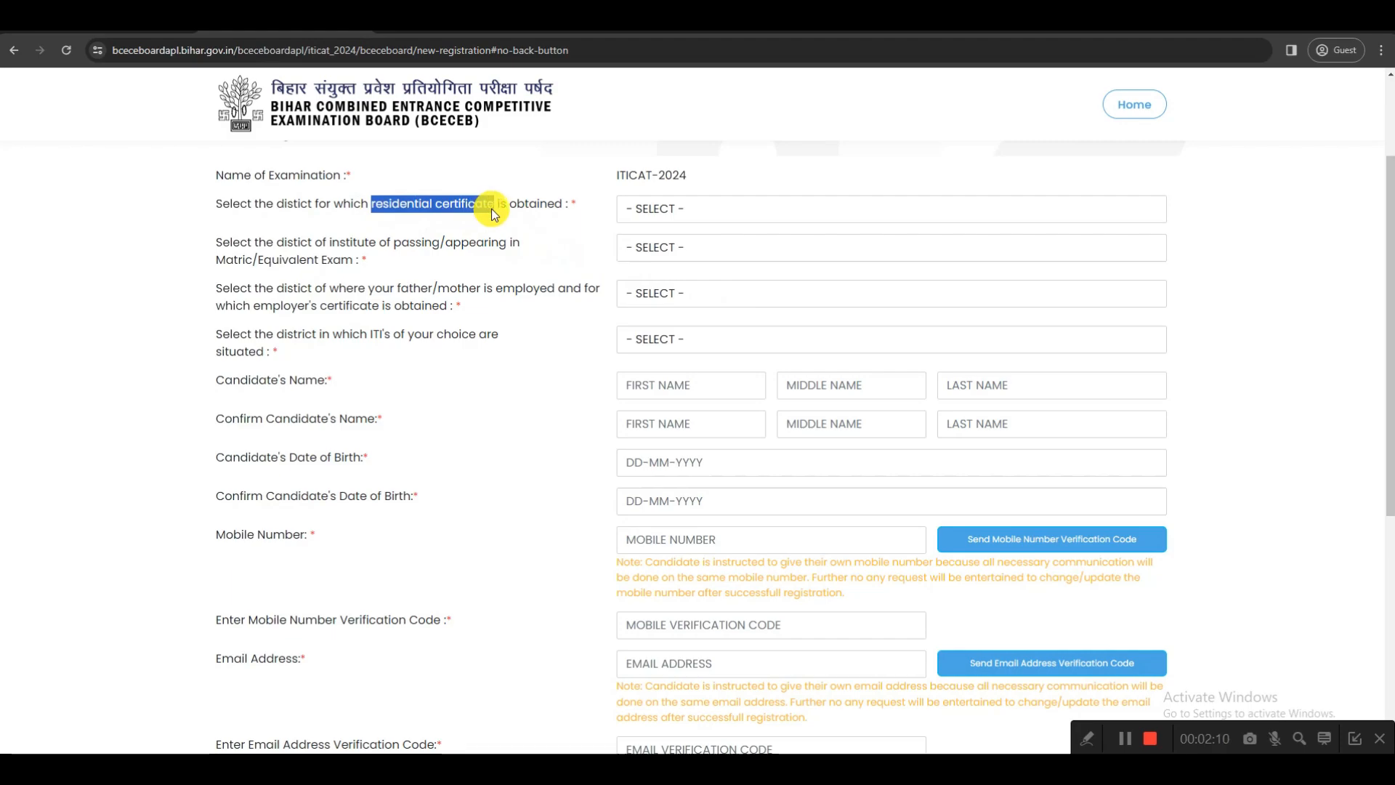
pyautogui.click(640, 207)
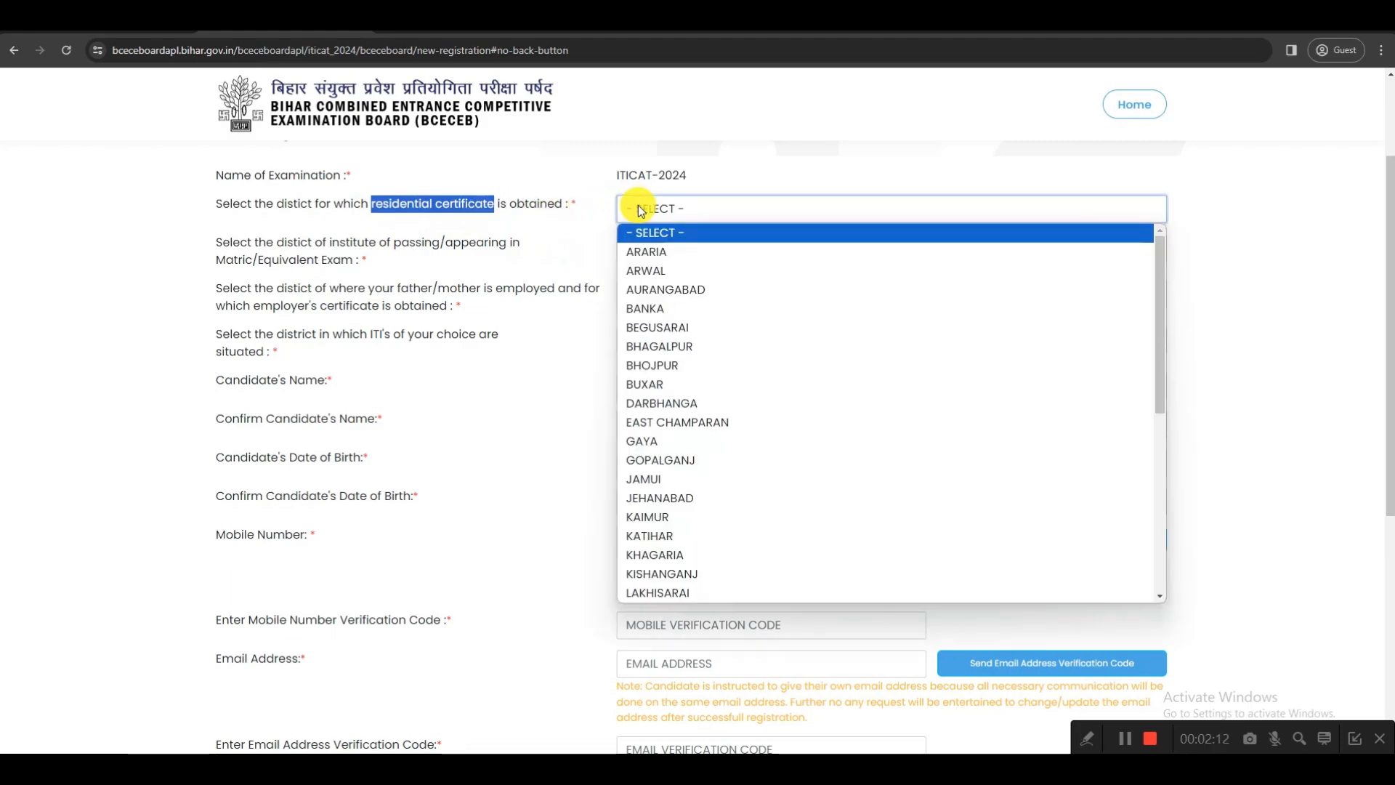
pyautogui.click(653, 460)
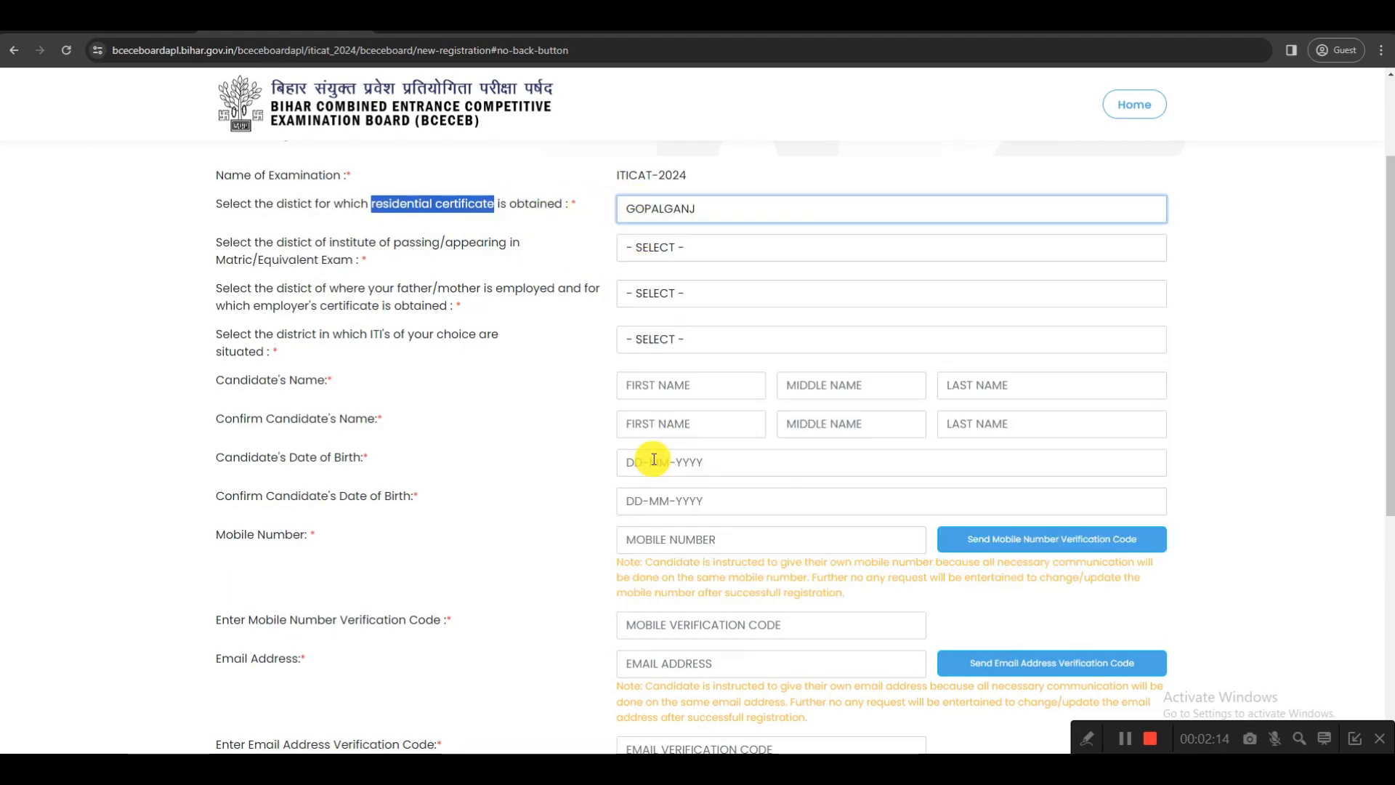
# Choose GOPALGANJ as the district of the institute for passing or appearing in the Matric/Equivalent exam
pyautogui.click(337, 251)
pyautogui.moveTo(337, 251); pyautogui.dragTo(498, 250)
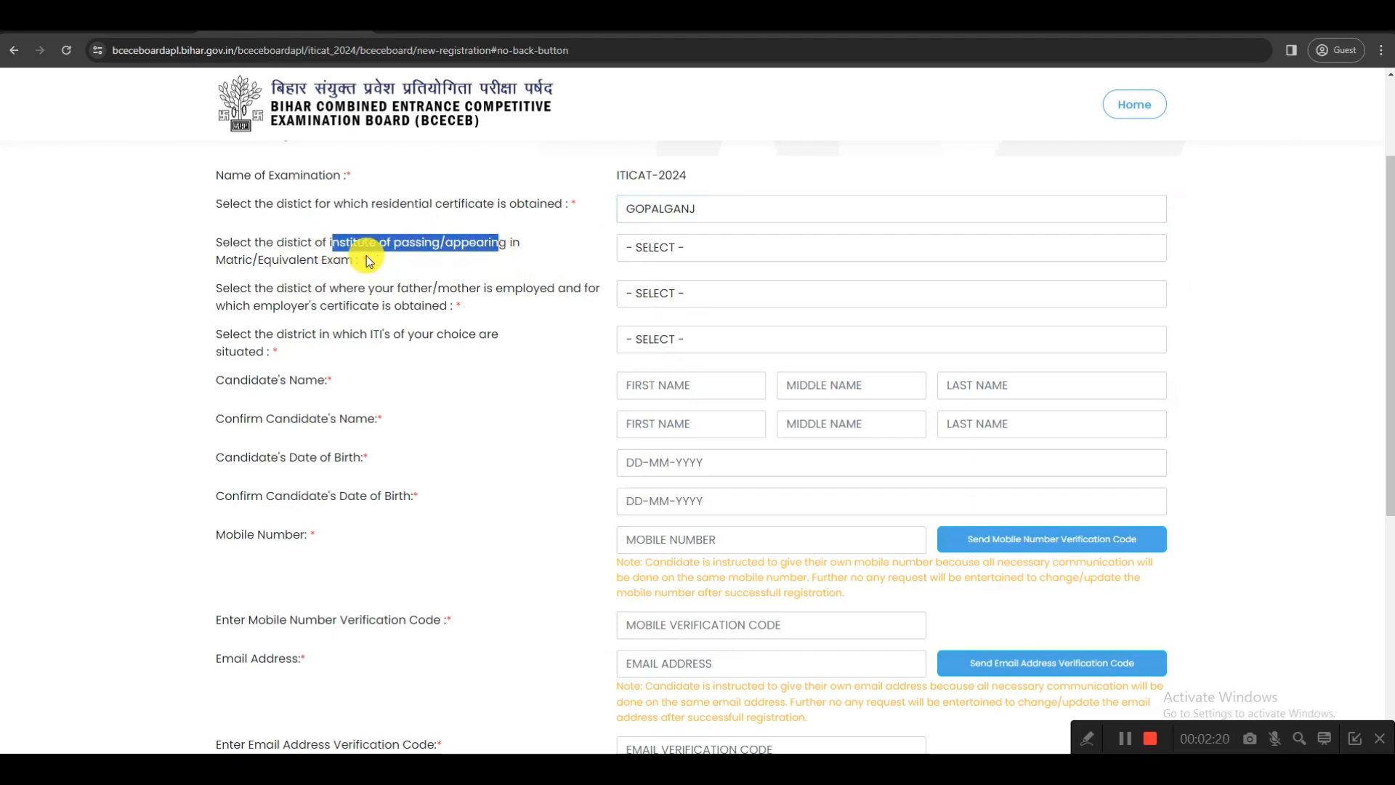
pyautogui.click(672, 246)
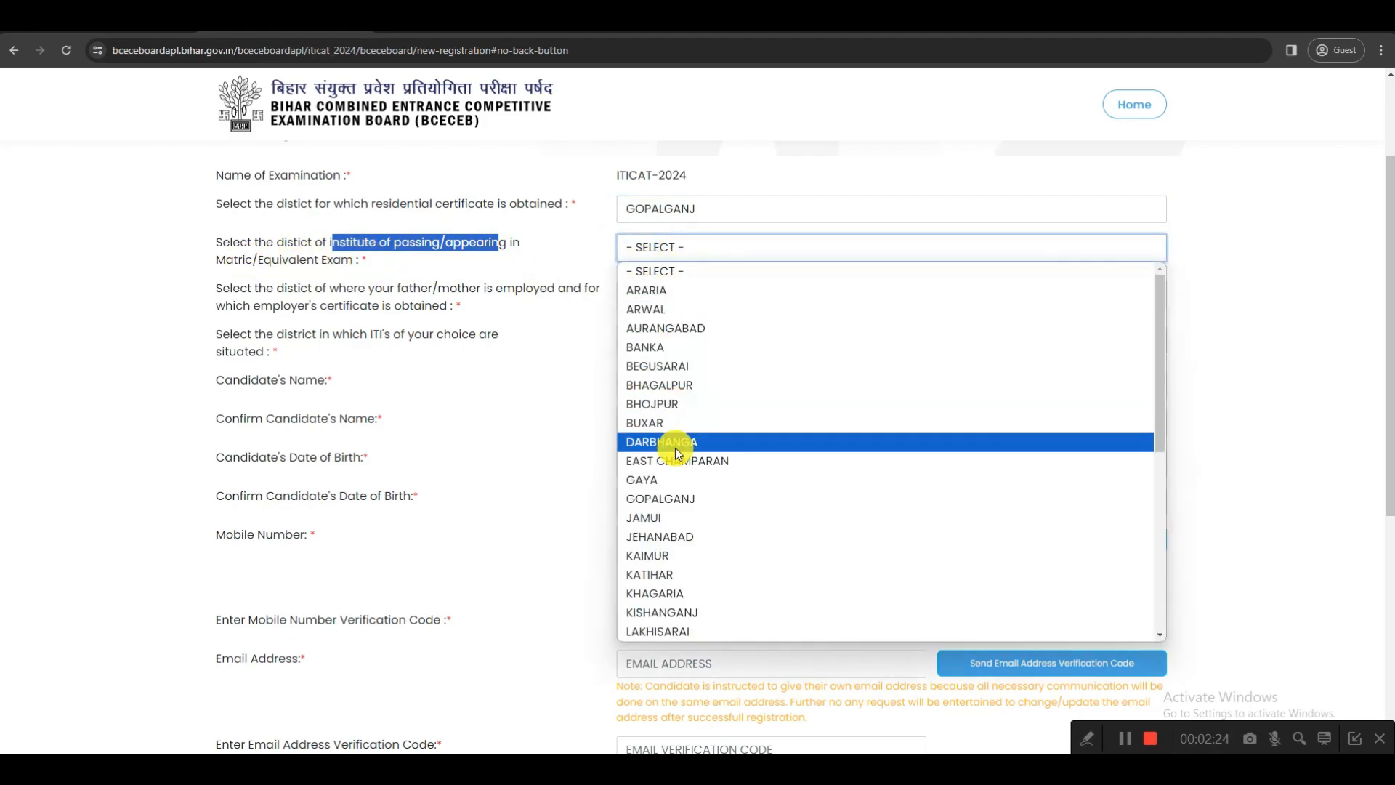
pyautogui.click(674, 500)
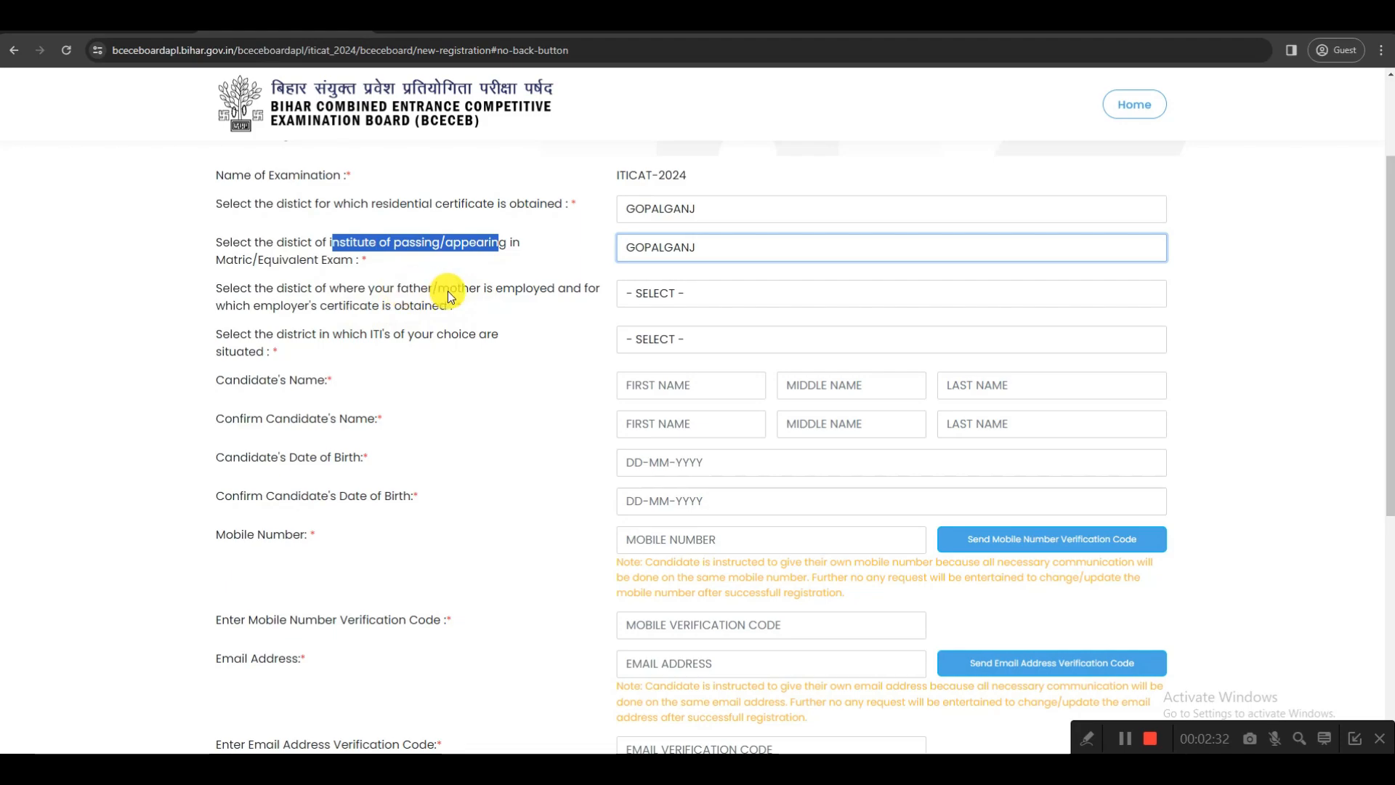
# Choose GOPALGANJ for both the parent's employment district and the district of the preferred ITIs
pyautogui.moveTo(496, 290); pyautogui.dragTo(556, 295)
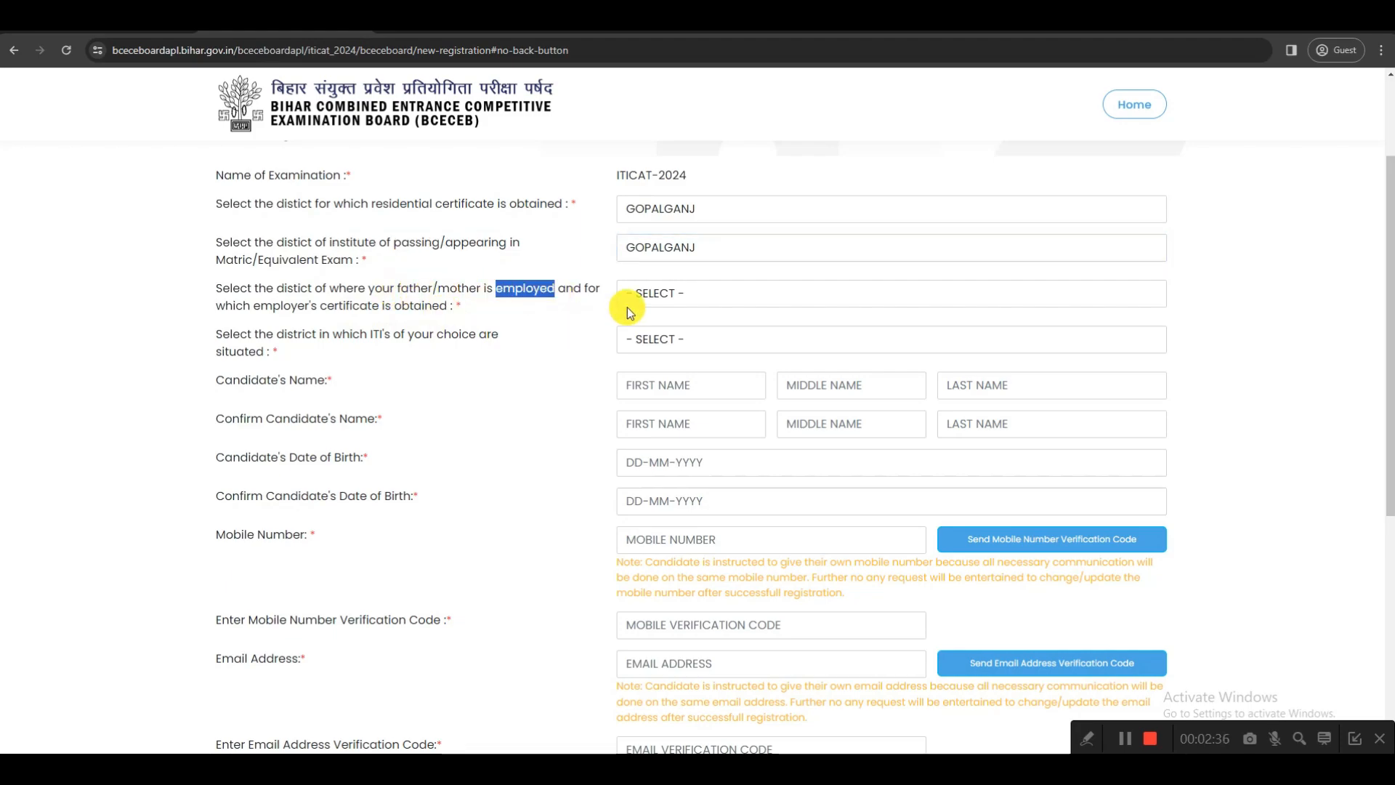
pyautogui.click(642, 295)
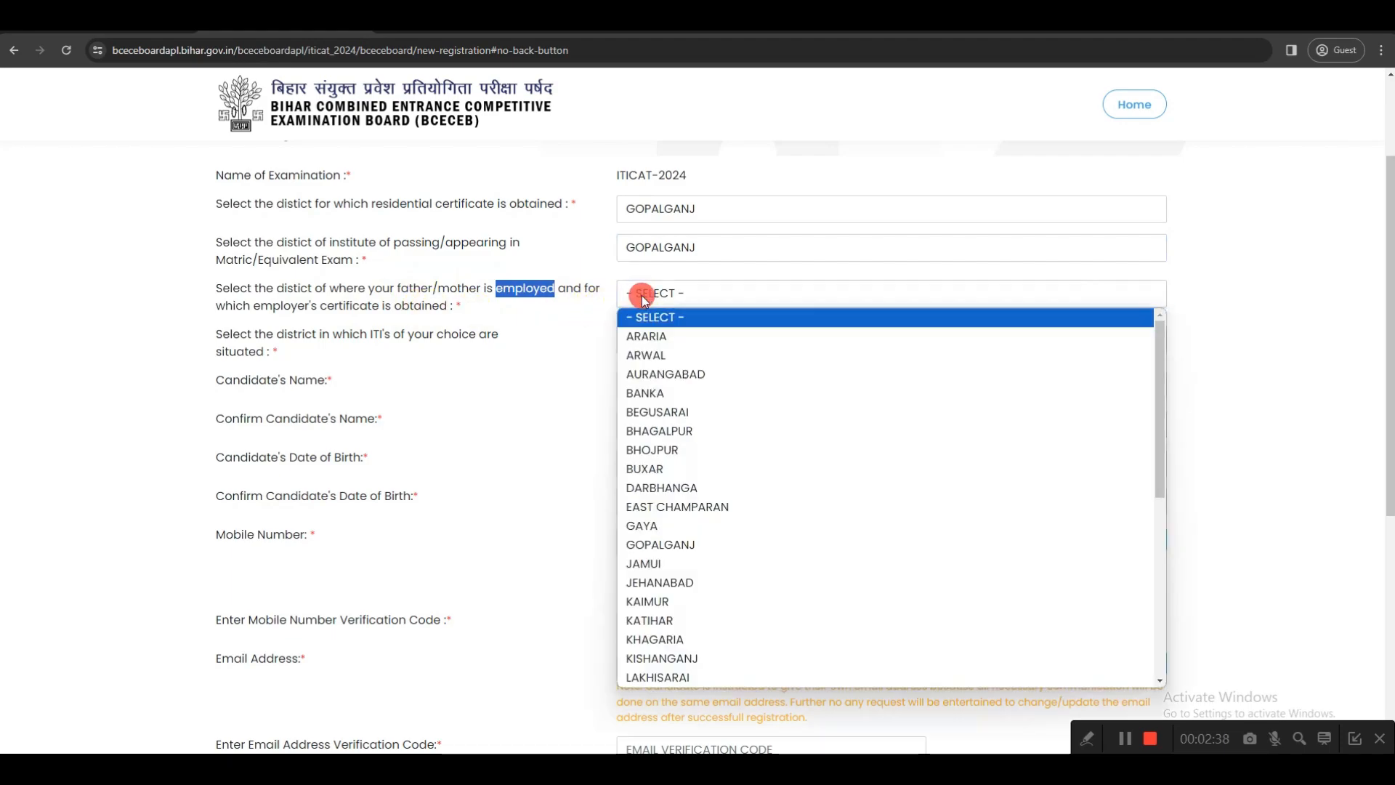
pyautogui.click(654, 542)
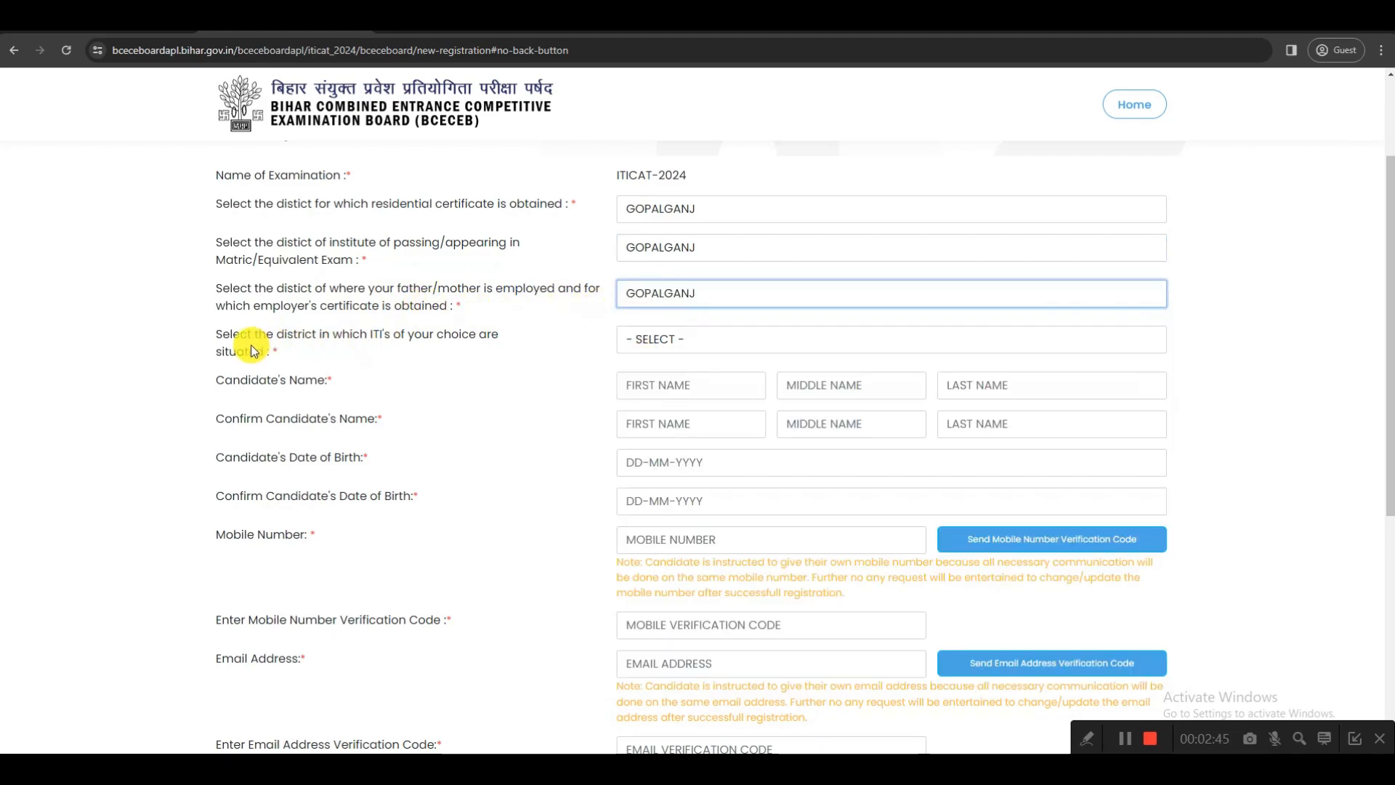
pyautogui.moveTo(367, 334); pyautogui.dragTo(433, 334)
pyautogui.click(666, 338)
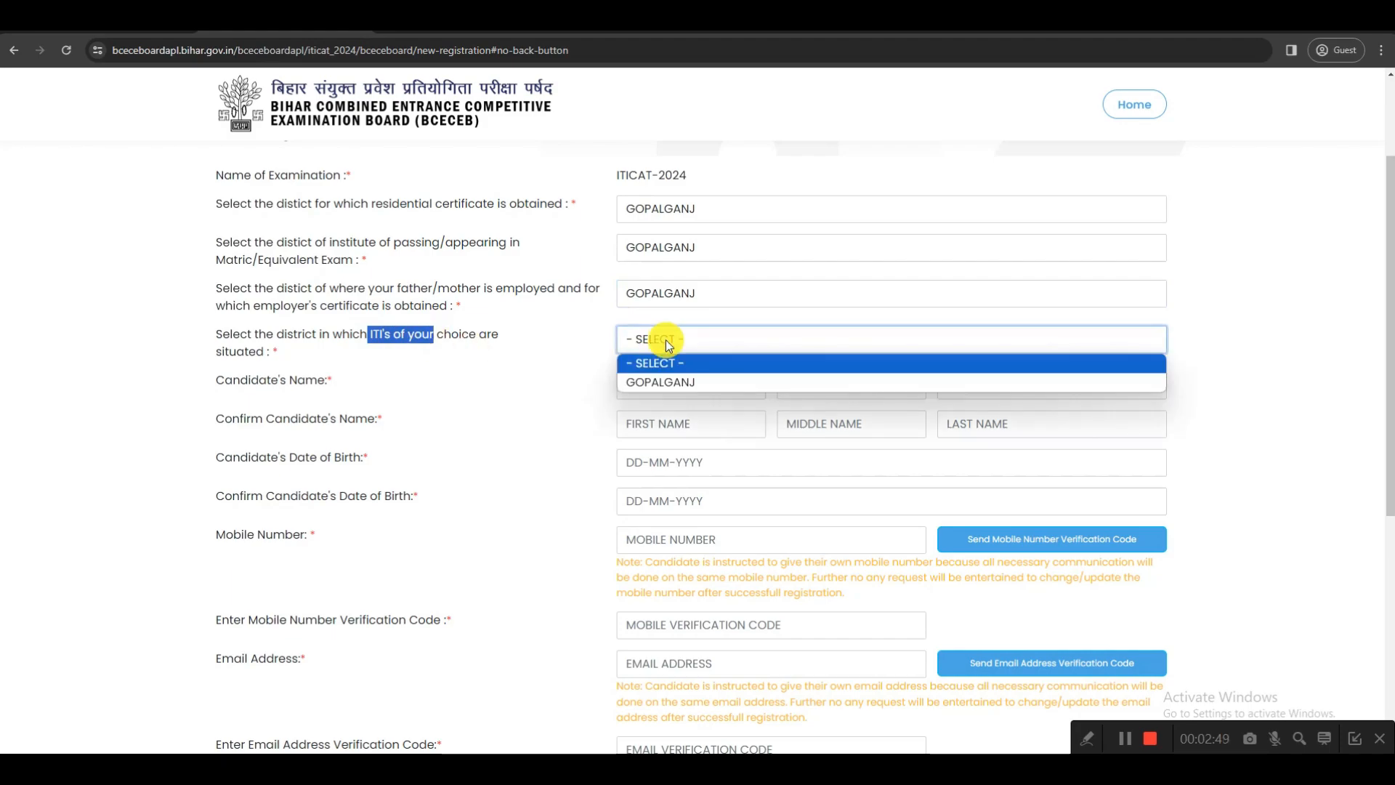
pyautogui.click(667, 381)
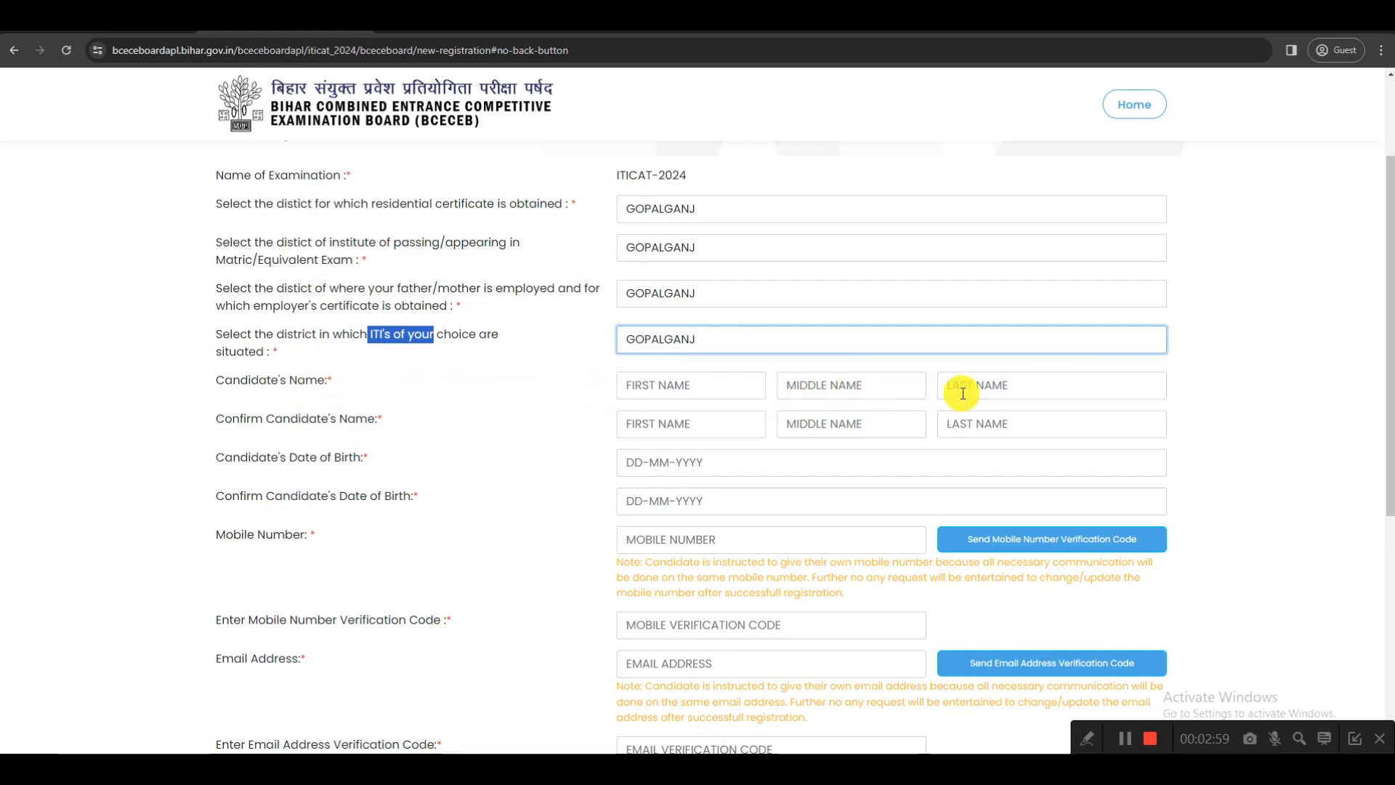
pyautogui.click(1087, 738)
pyautogui.click(899, 738)
pyautogui.moveTo(988, 327)
pyautogui.mouseDown()
pyautogui.moveTo(993, 314)
pyautogui.moveTo(1053, 333)
pyautogui.moveTo(1144, 327)
pyautogui.mouseUp()
pyautogui.moveTo(726, 358)
pyautogui.mouseDown()
pyautogui.moveTo(769, 330)
pyautogui.moveTo(865, 332)
pyautogui.mouseUp()
pyautogui.moveTo(985, 365); pyautogui.dragTo(1016, 351)
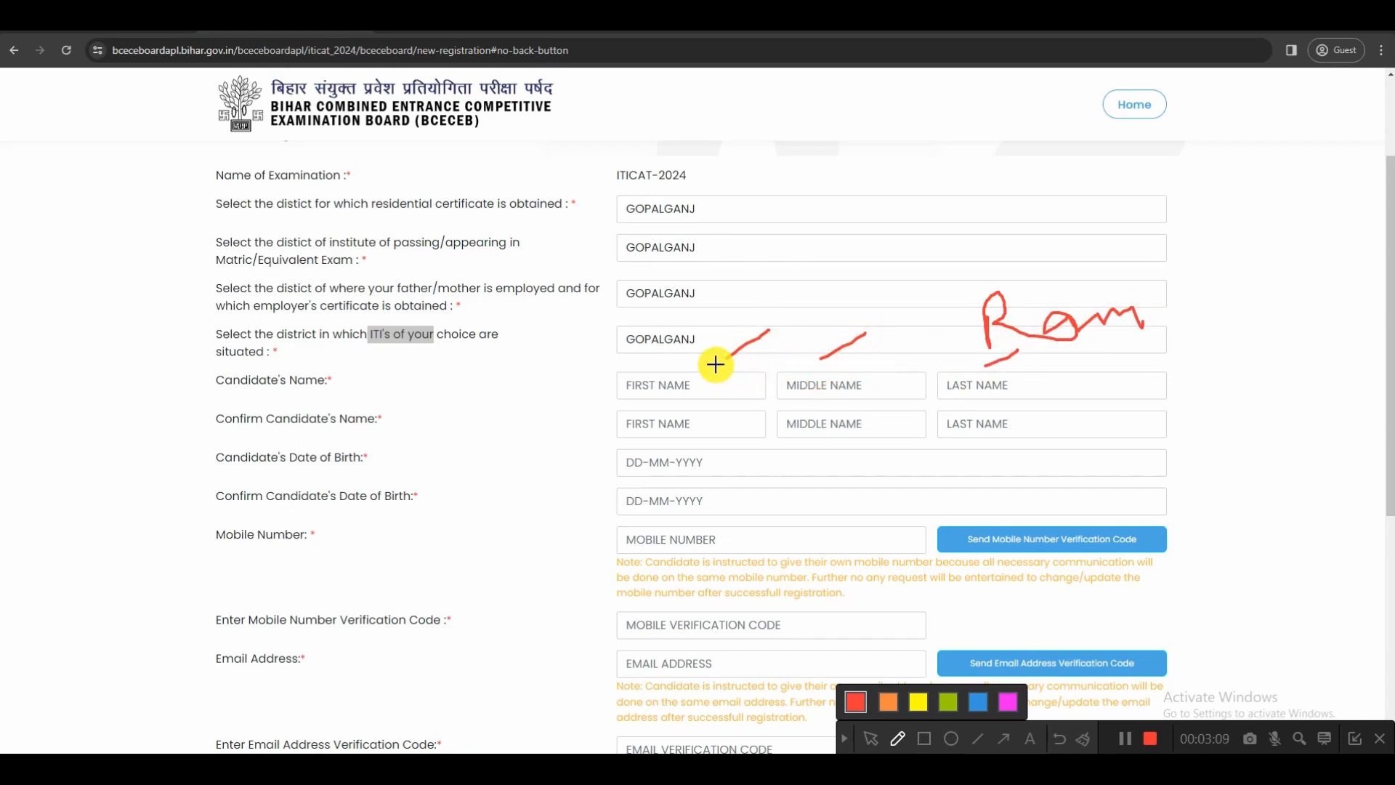
pyautogui.moveTo(717, 364); pyautogui.dragTo(790, 316)
pyautogui.moveTo(836, 366); pyautogui.dragTo(863, 334)
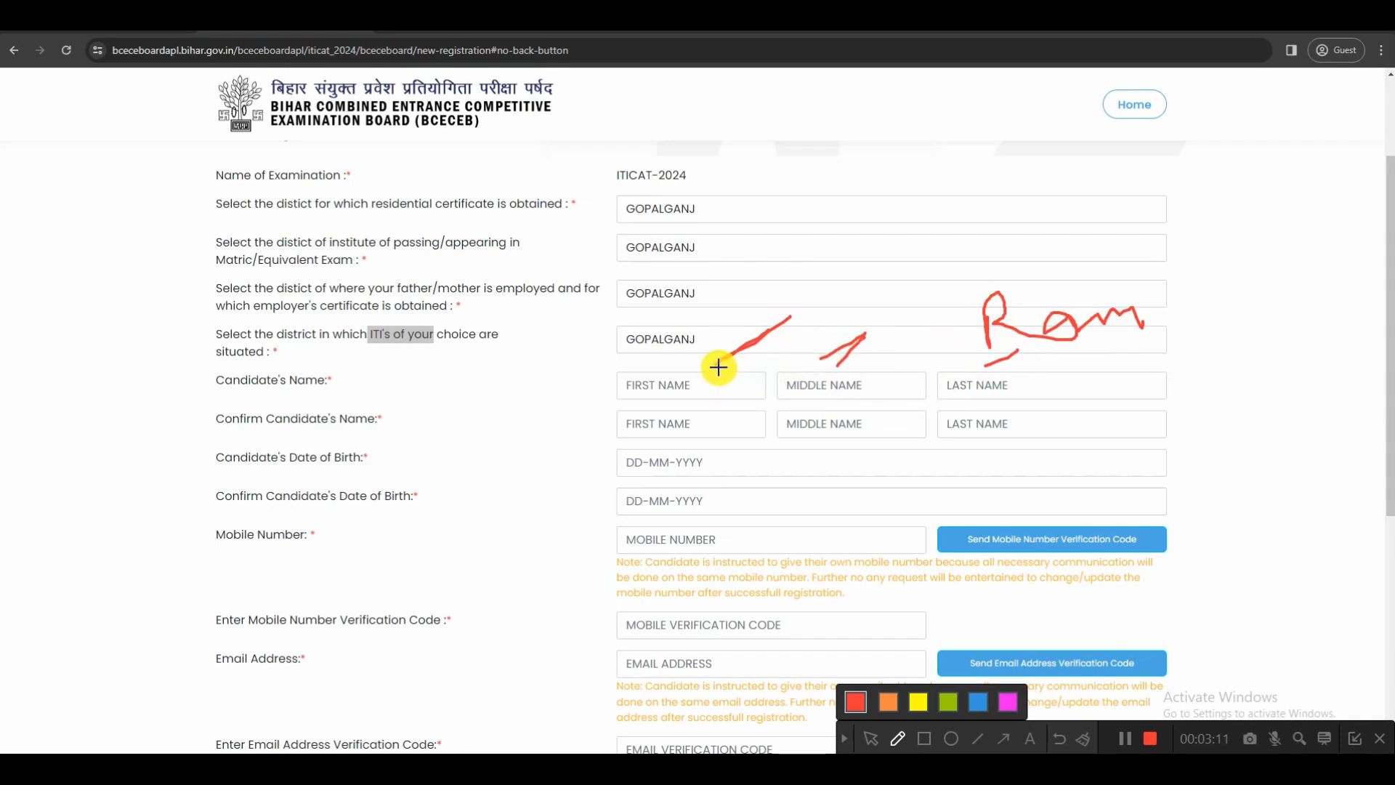
pyautogui.moveTo(723, 366); pyautogui.dragTo(790, 316)
pyautogui.moveTo(954, 372); pyautogui.dragTo(1000, 351)
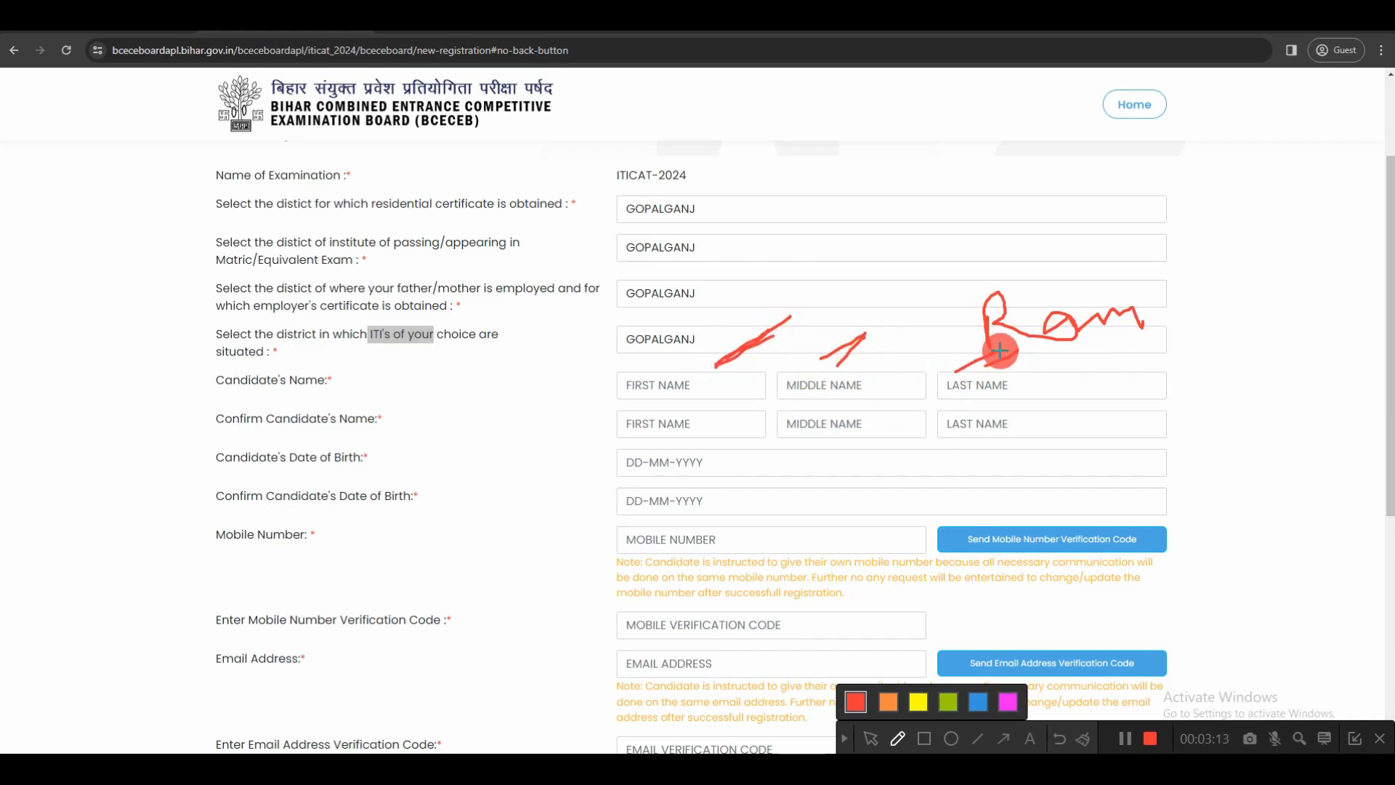
pyautogui.click(843, 738)
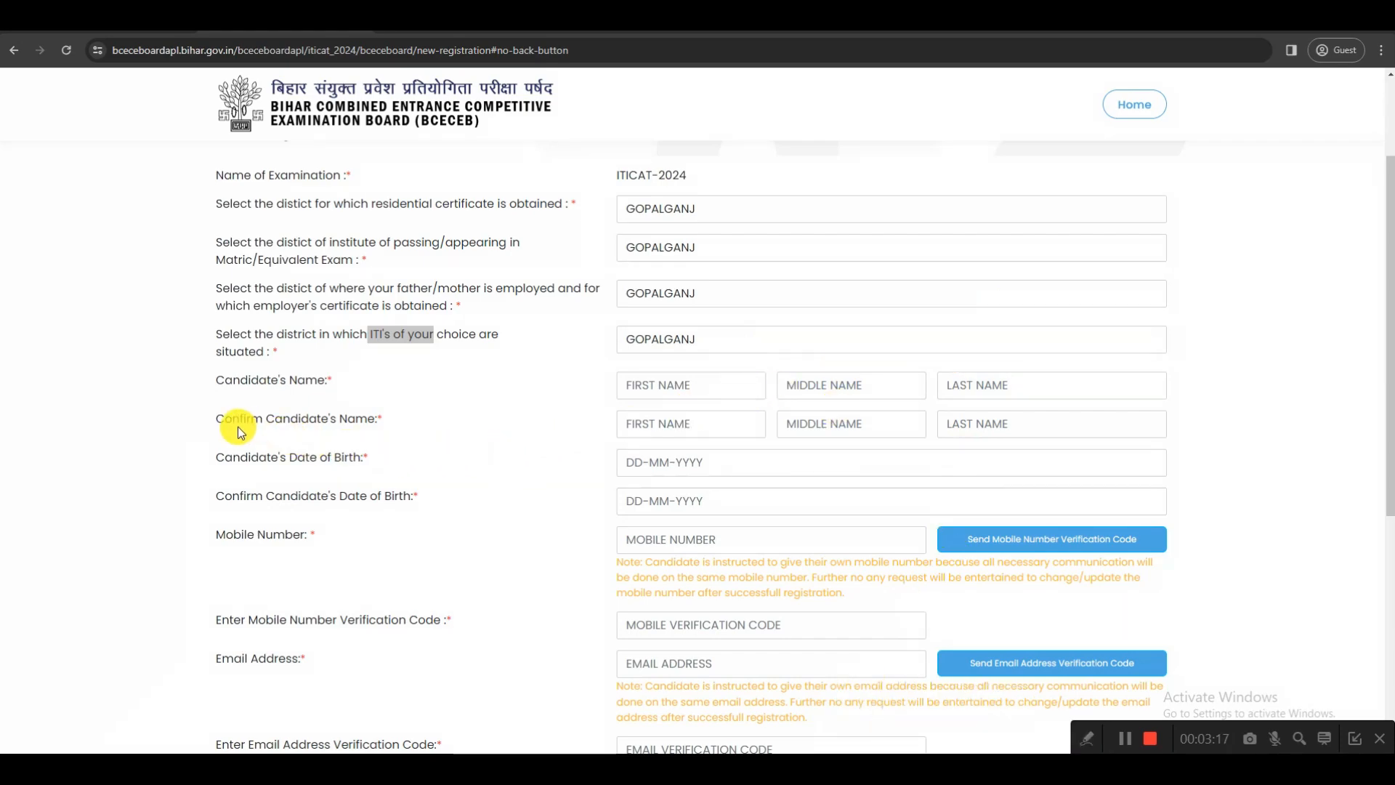
# Examine the name confirmation and date of birth fields and the age limit in the ITICAT-2024 advertisement PDF, and return to the registration form
pyautogui.moveTo(214, 418); pyautogui.dragTo(367, 421)
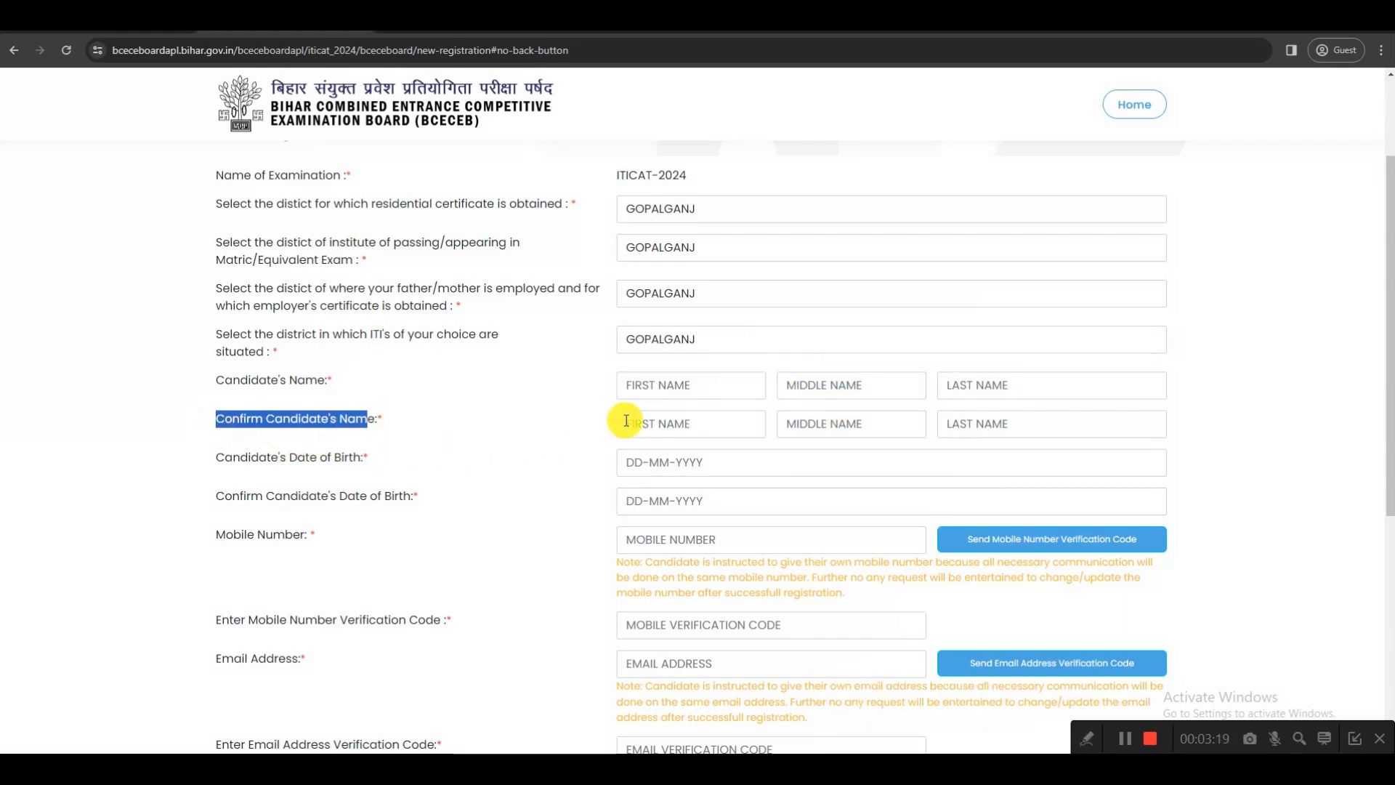
pyautogui.moveTo(214, 457); pyautogui.dragTo(352, 459)
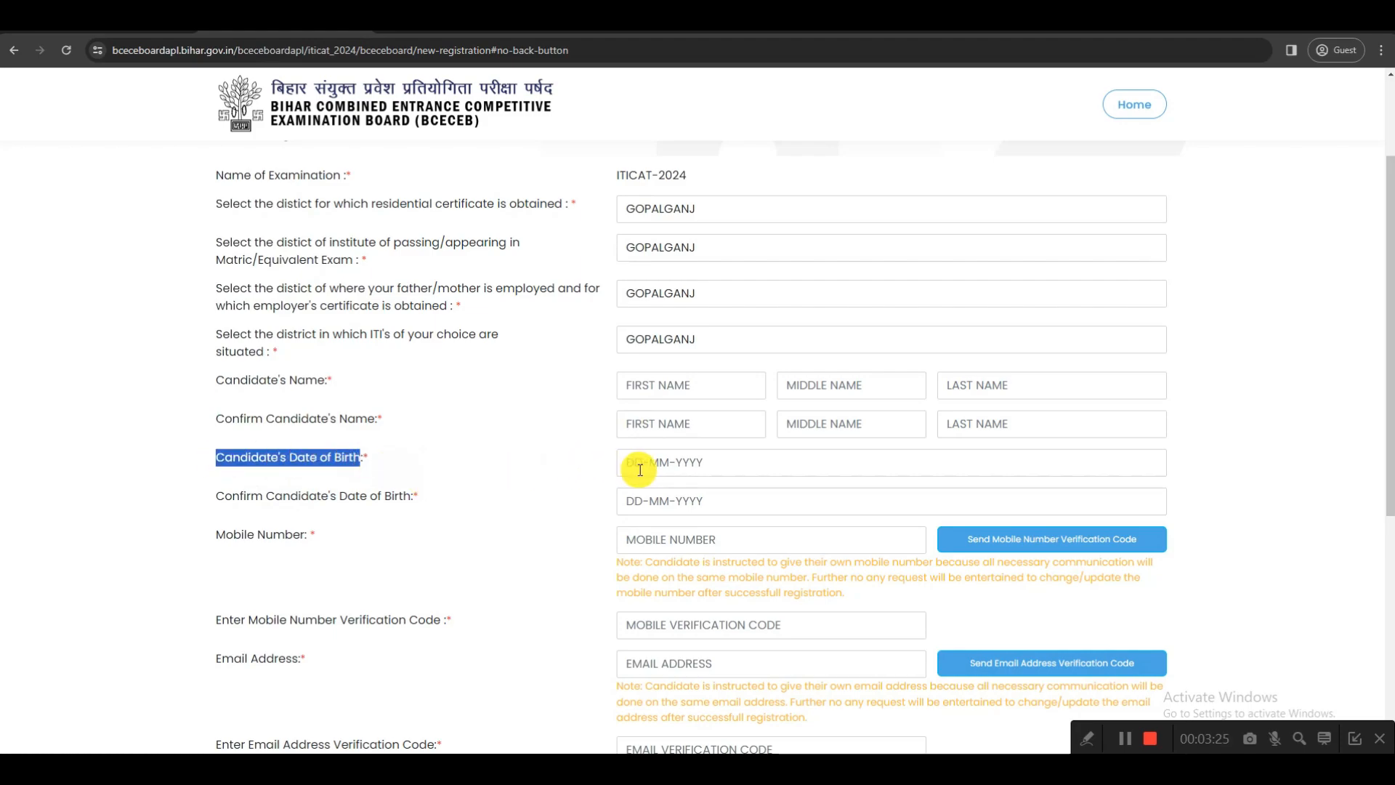
pyautogui.click(694, 467)
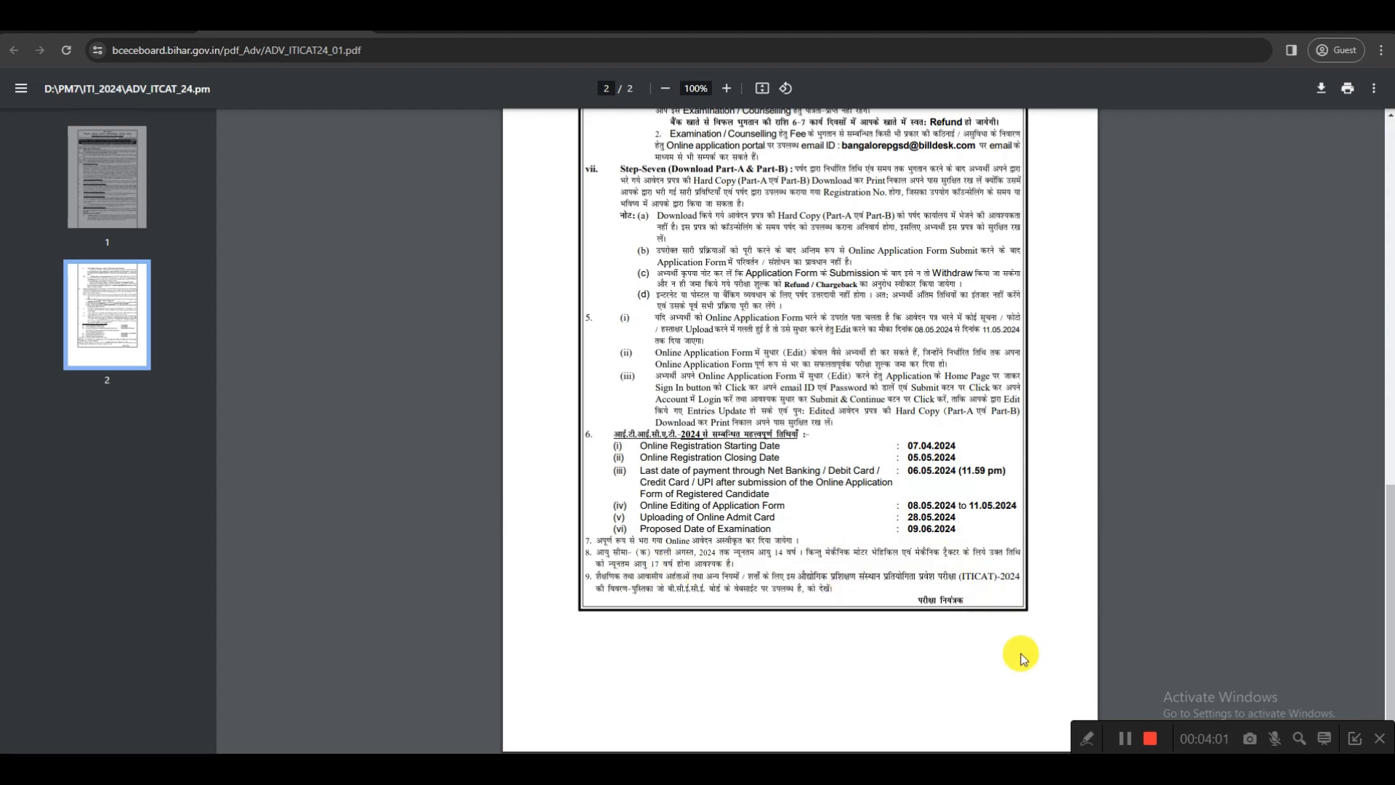
pyautogui.hotkey('ctrl', 'Tab')
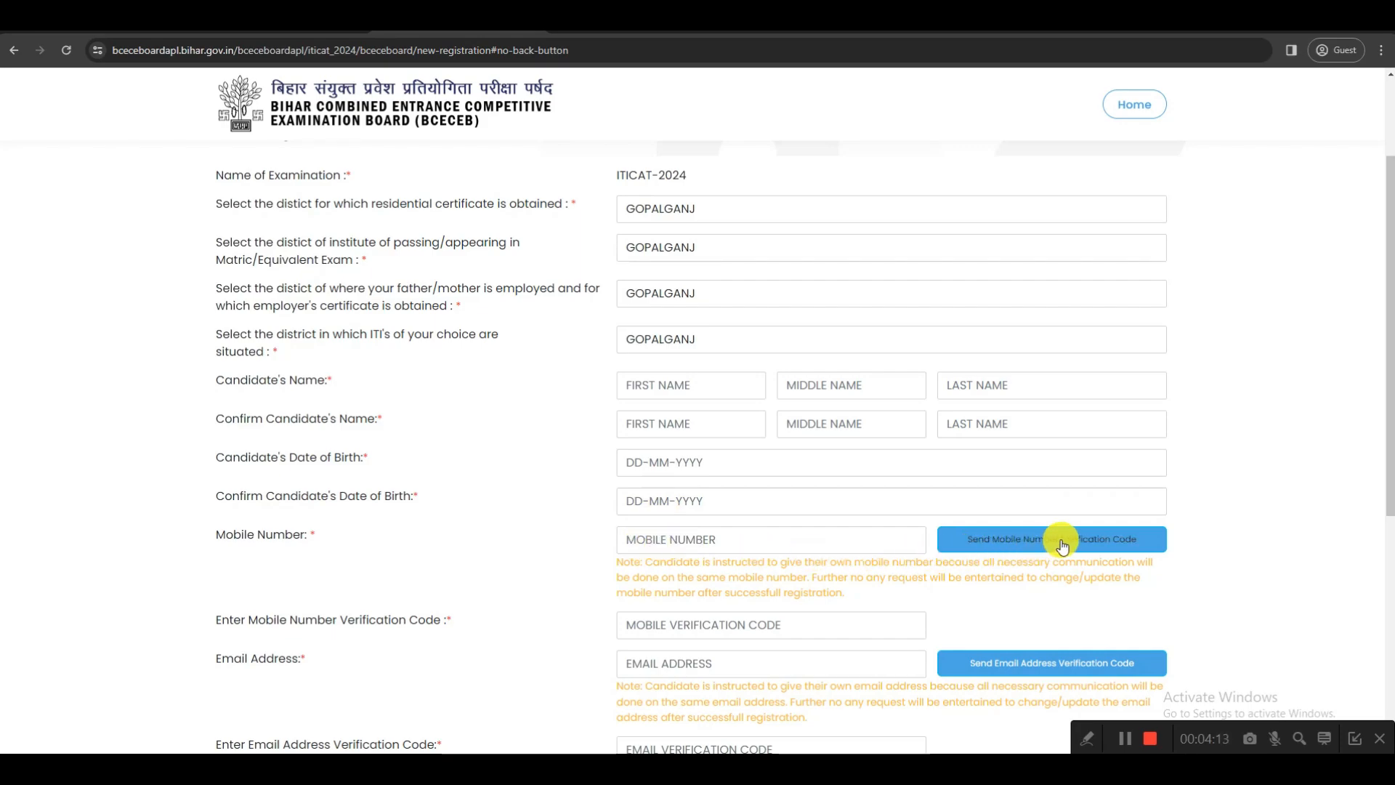
# Verify the candidate's mobile number with the verification code in the registration form
pyautogui.click(1128, 739)
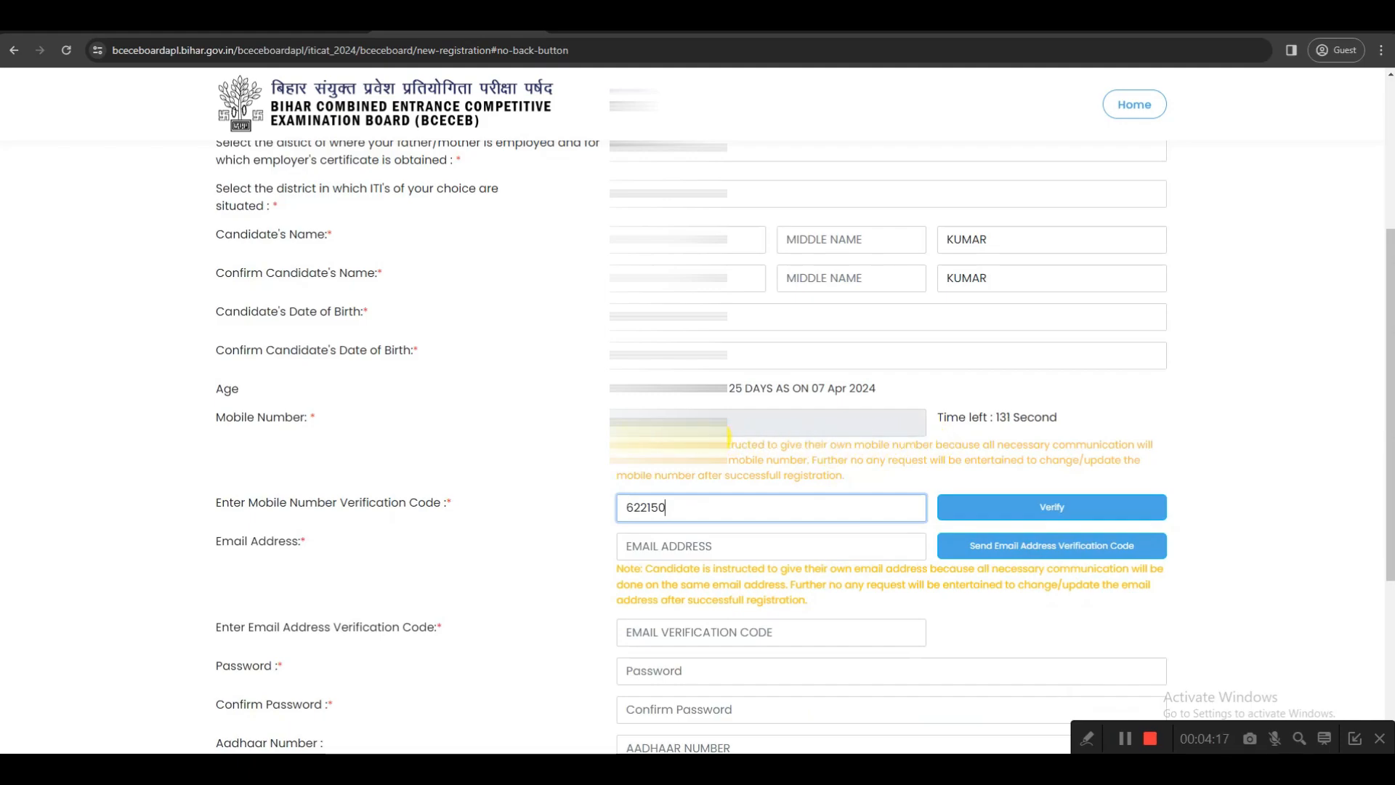
pyautogui.click(1052, 510)
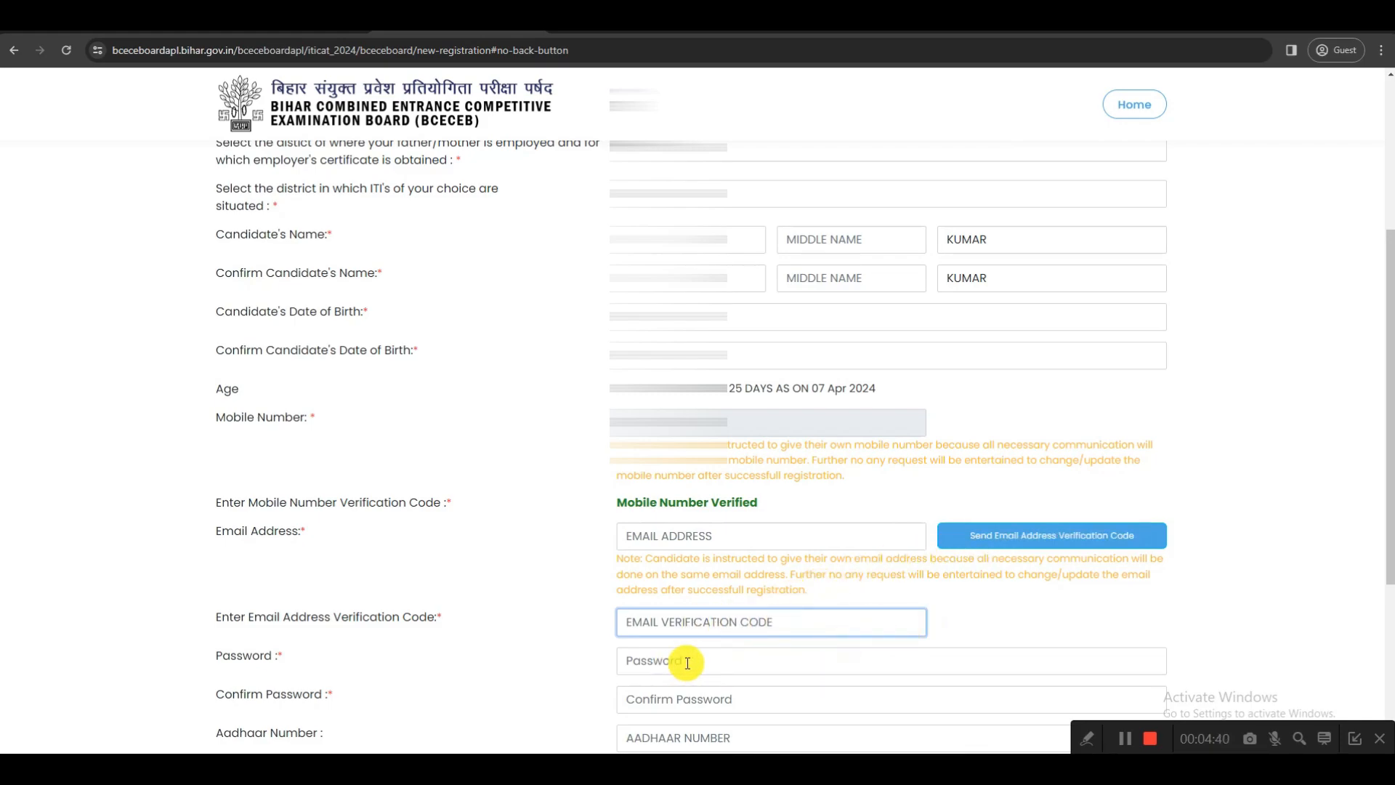
pyautogui.click(1086, 738)
pyautogui.click(898, 738)
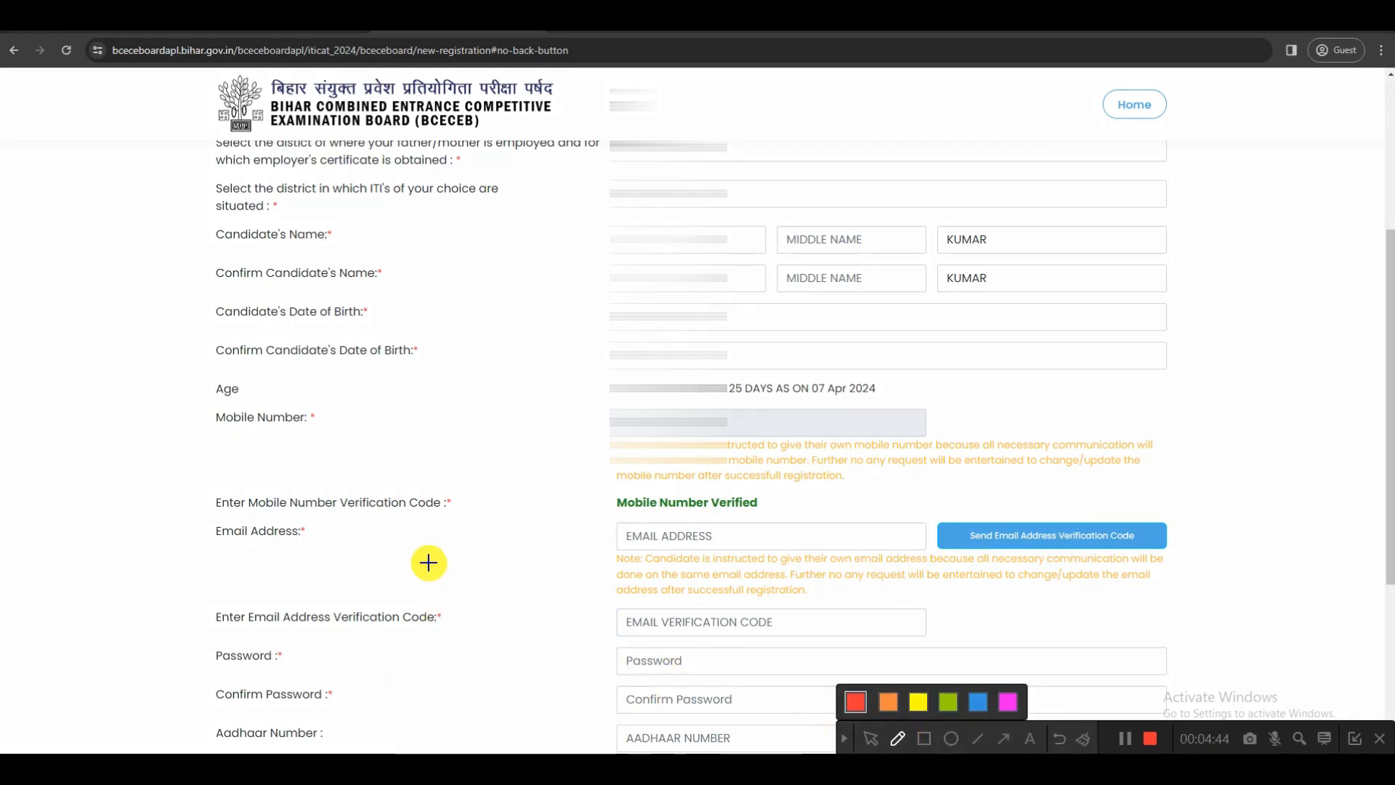
pyautogui.moveTo(427, 560)
pyautogui.mouseDown()
pyautogui.moveTo(481, 575)
pyautogui.moveTo(446, 567)
pyautogui.moveTo(459, 552)
pyautogui.moveTo(594, 542)
pyautogui.moveTo(612, 523)
pyautogui.moveTo(628, 555)
pyautogui.moveTo(645, 537)
pyautogui.moveTo(680, 541)
pyautogui.moveTo(683, 516)
pyautogui.moveTo(753, 517)
pyautogui.mouseUp()
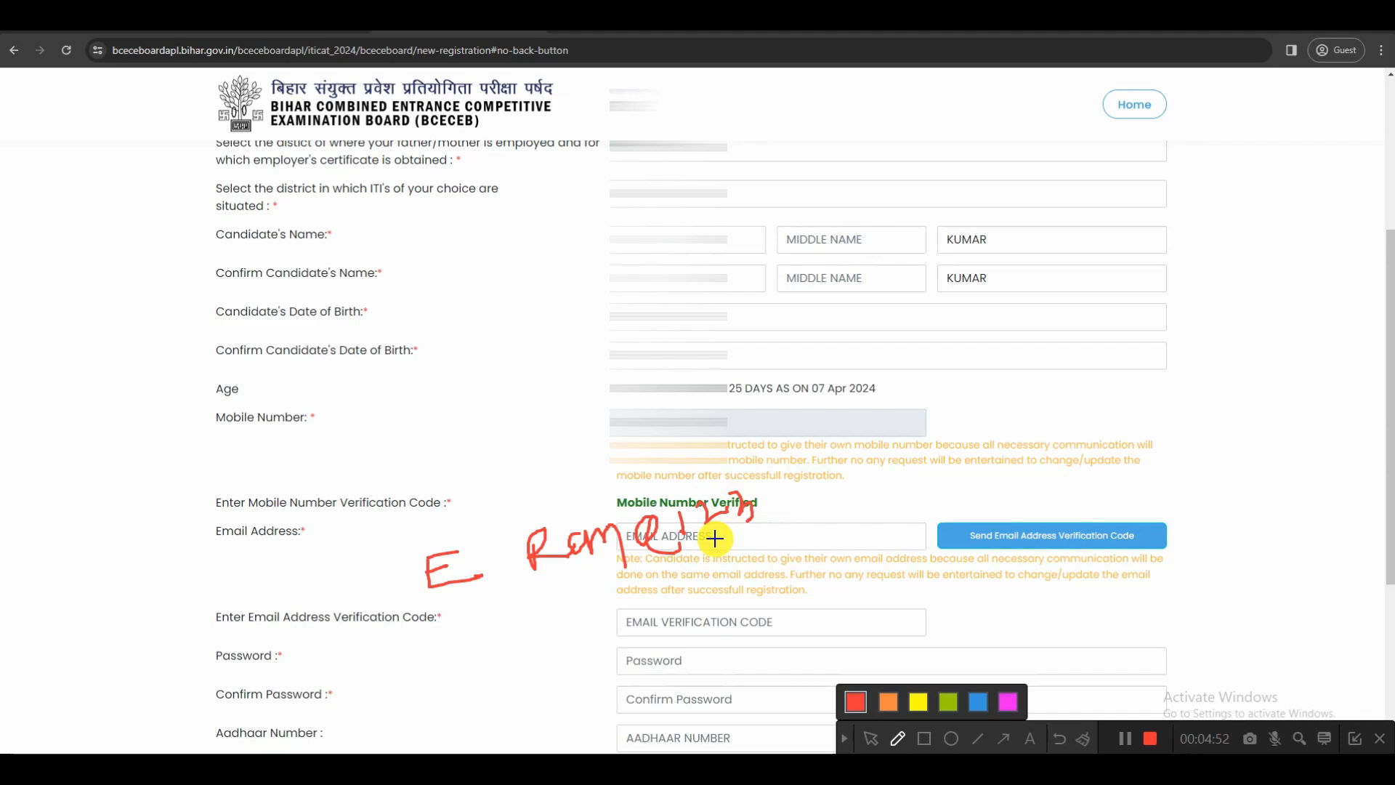
pyautogui.moveTo(543, 588)
pyautogui.mouseDown()
pyautogui.moveTo(770, 520)
pyautogui.moveTo(523, 504)
pyautogui.moveTo(540, 571)
pyautogui.mouseUp()
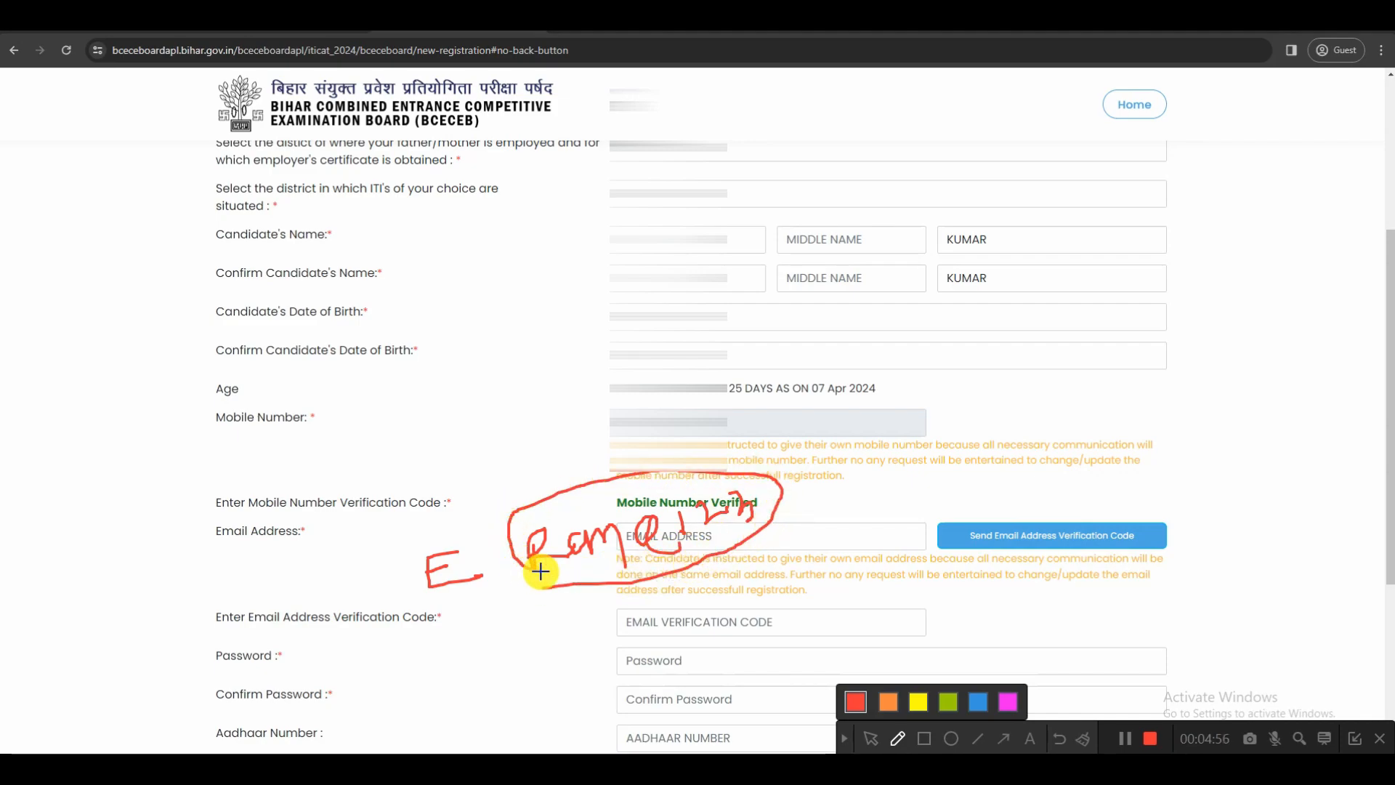
pyautogui.moveTo(540, 571)
pyautogui.mouseDown()
pyautogui.moveTo(691, 569)
pyautogui.moveTo(821, 462)
pyautogui.mouseUp()
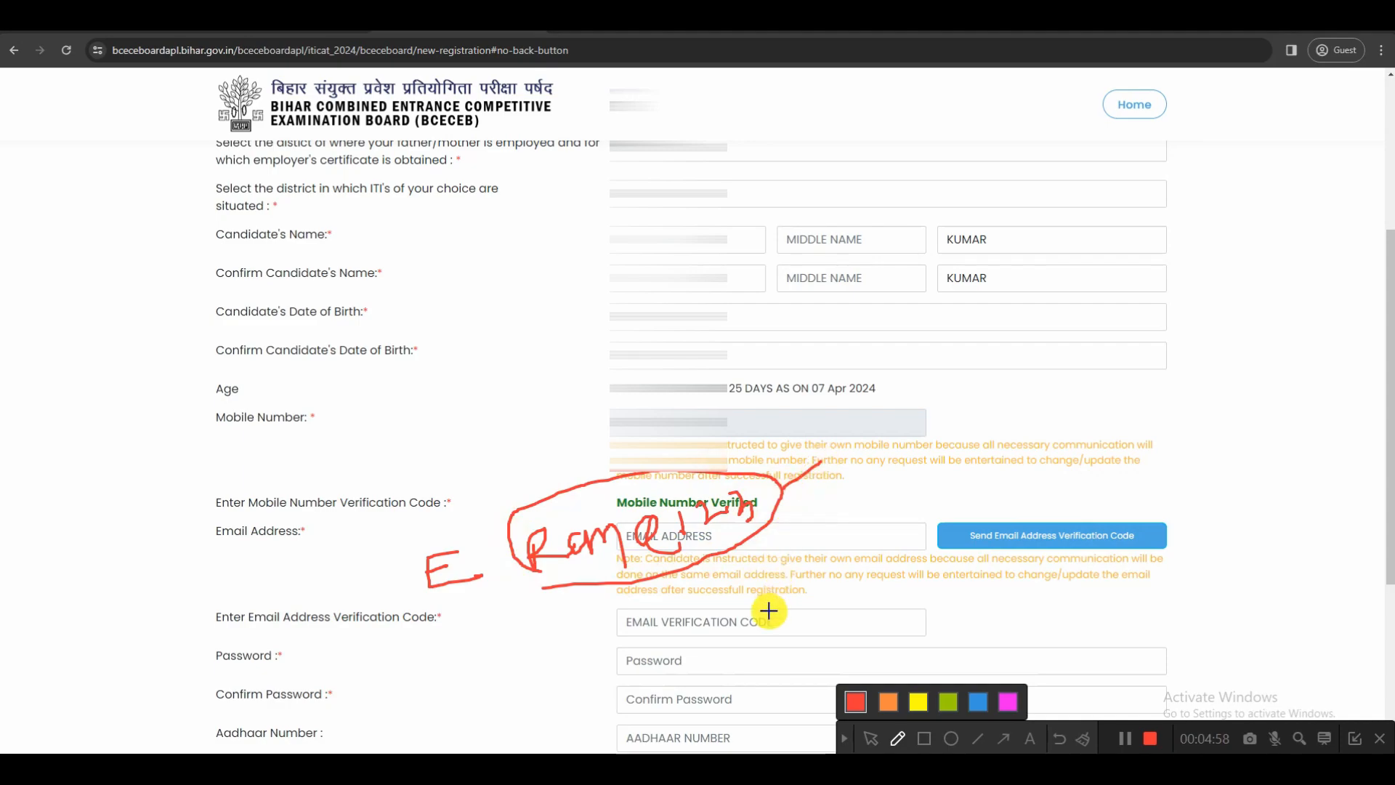
pyautogui.moveTo(558, 704); pyautogui.dragTo(629, 675)
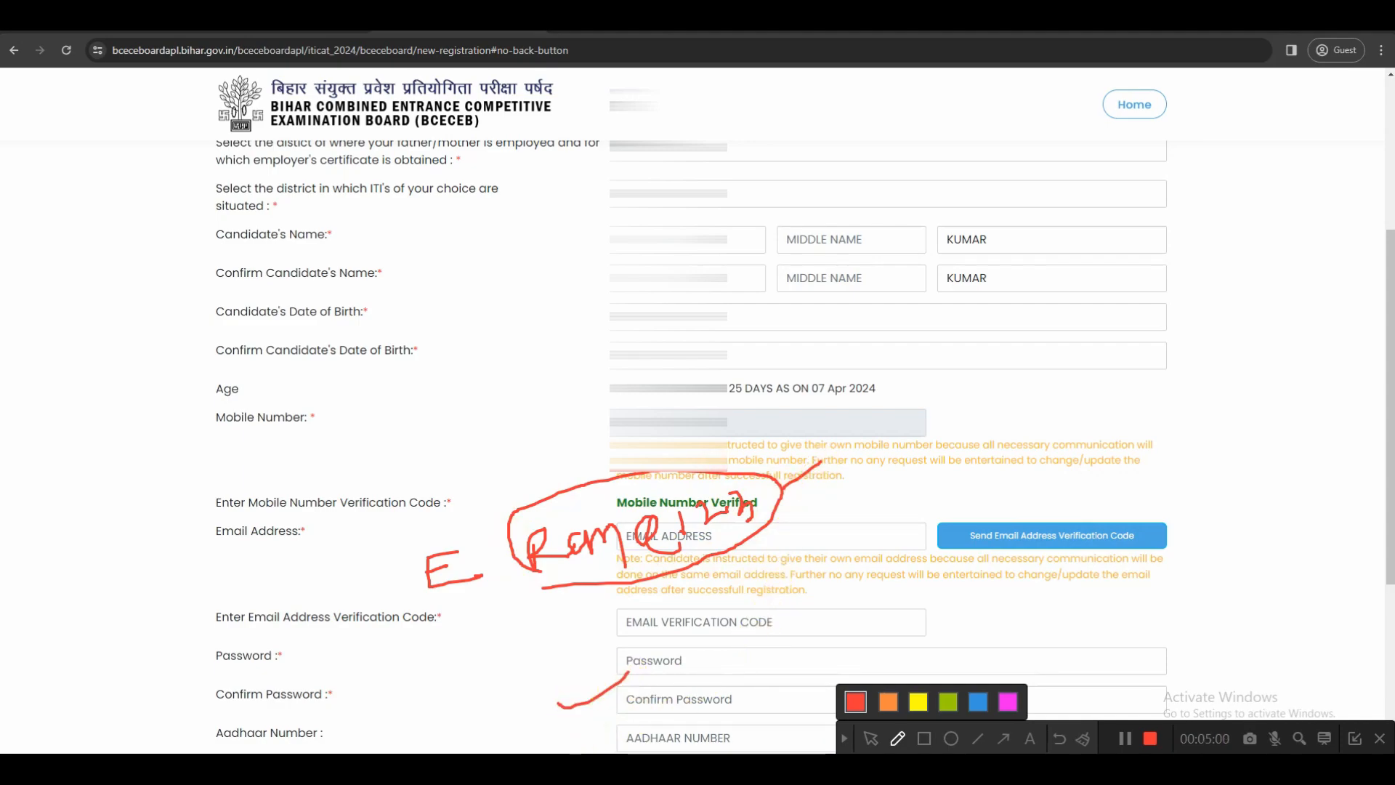
pyautogui.click(841, 740)
# Choose "WHAT WAS YOUR CHILDHOOD NICKNAME?" as the security question in the registration form
pyautogui.scroll(-4, 654, 422)
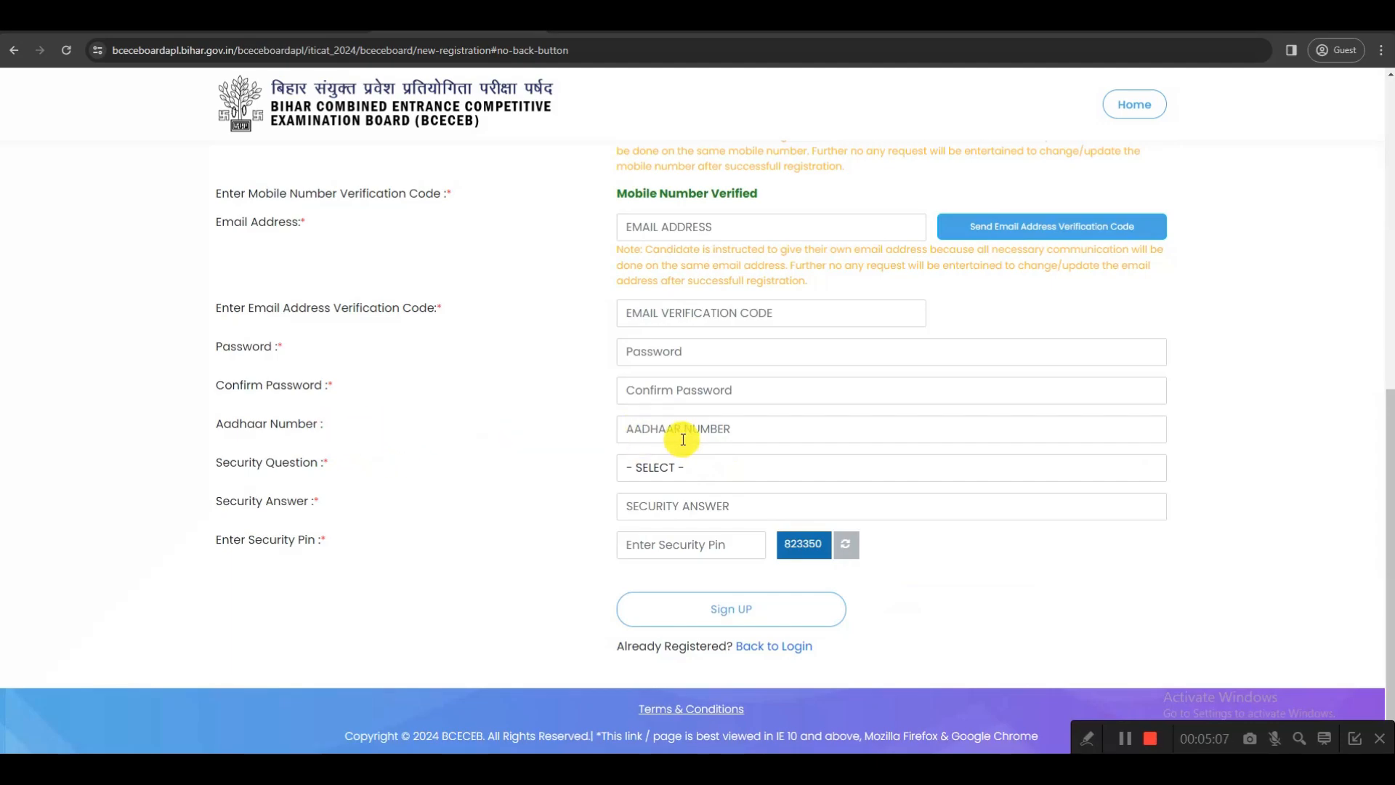
pyautogui.moveTo(216, 465); pyautogui.dragTo(582, 488)
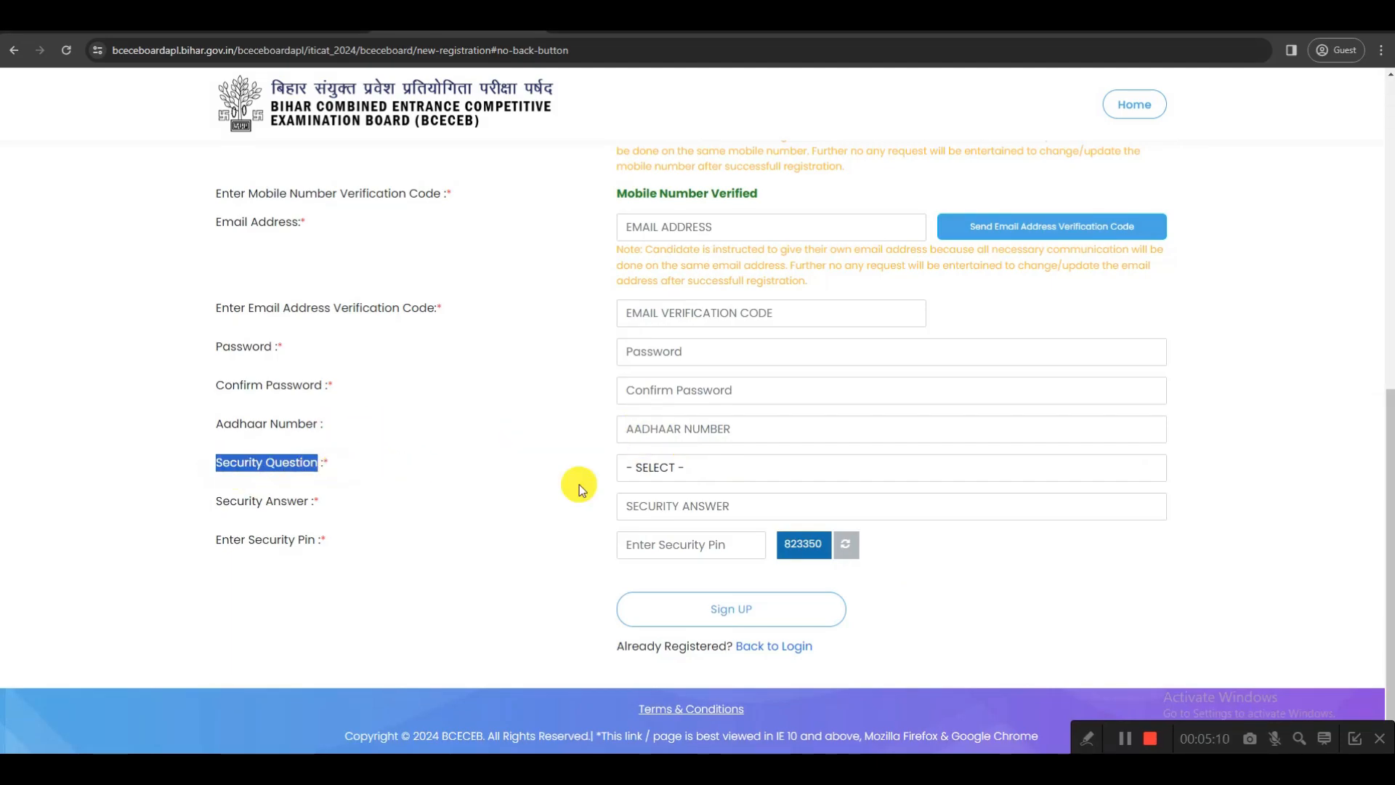
pyautogui.click(676, 472)
pyautogui.click(689, 506)
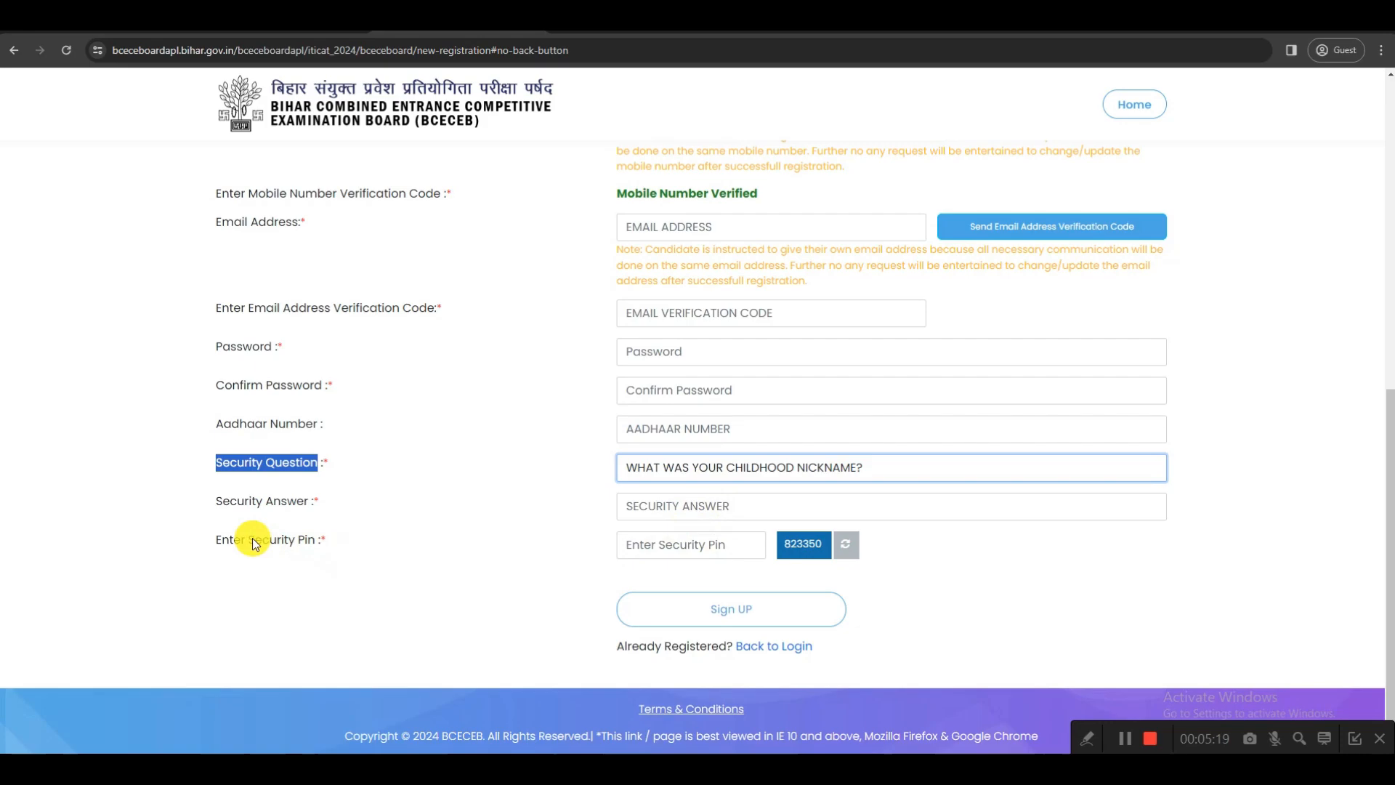
pyautogui.moveTo(254, 539); pyautogui.dragTo(320, 546)
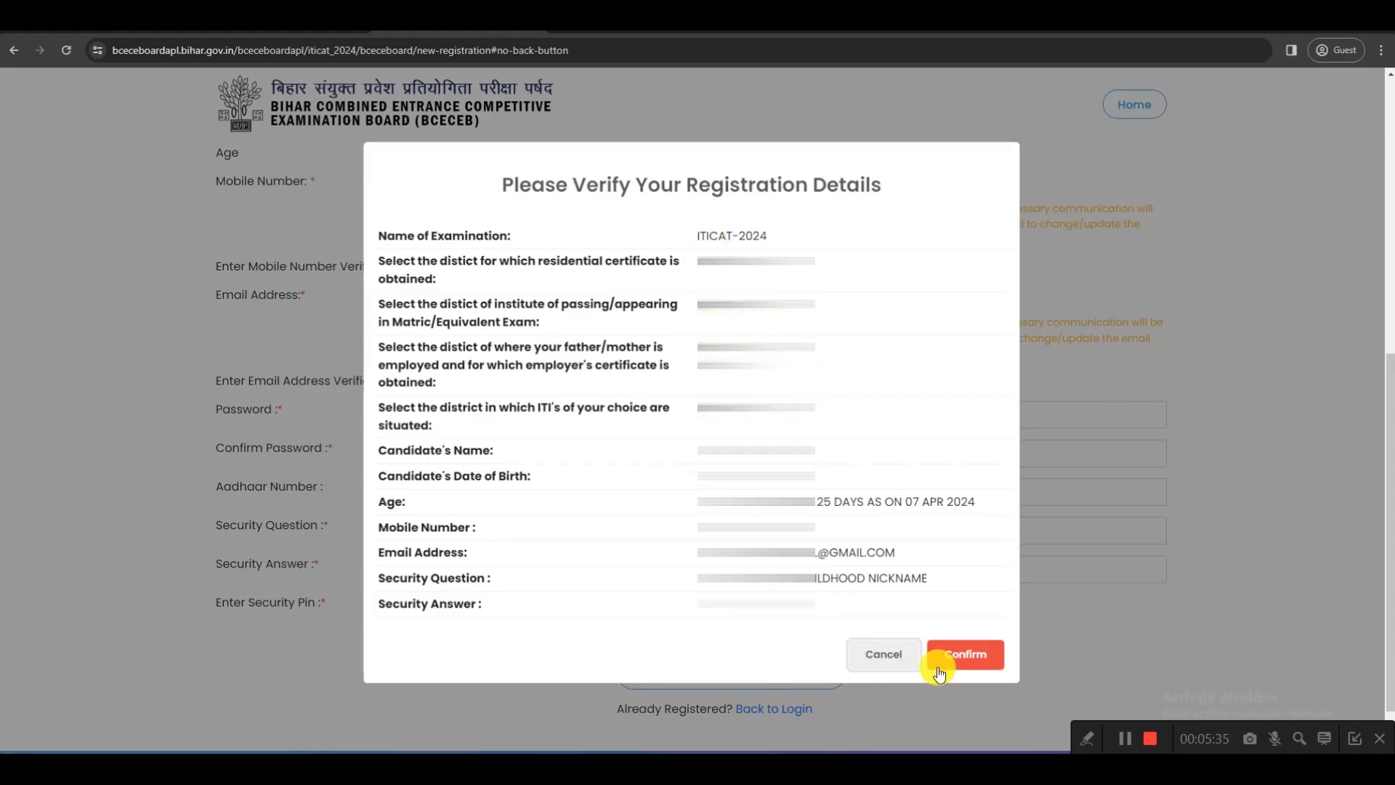
# Confirm the ITICAT-2024 registration details and proceed to sign in from the registration success page
pyautogui.click(970, 656)
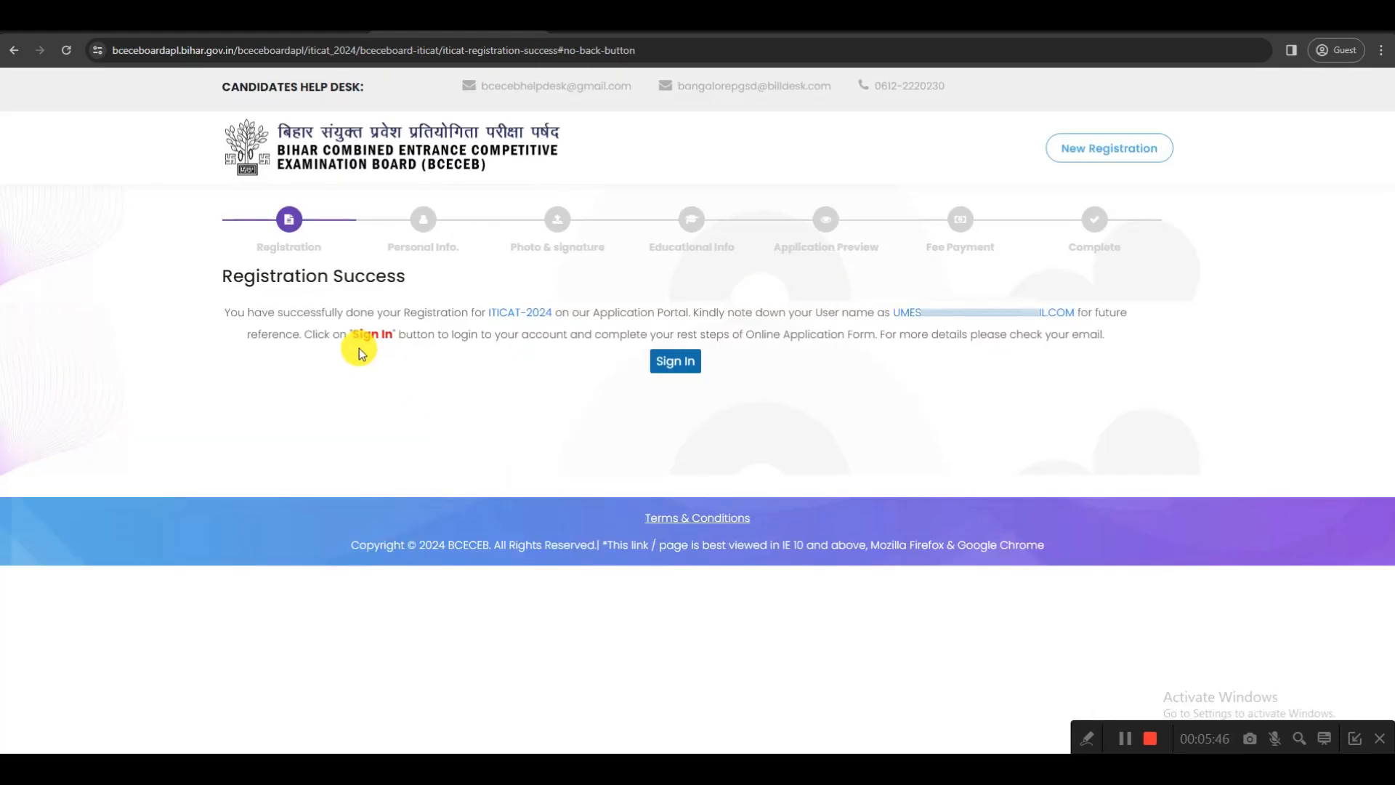
pyautogui.moveTo(223, 278); pyautogui.dragTo(404, 276)
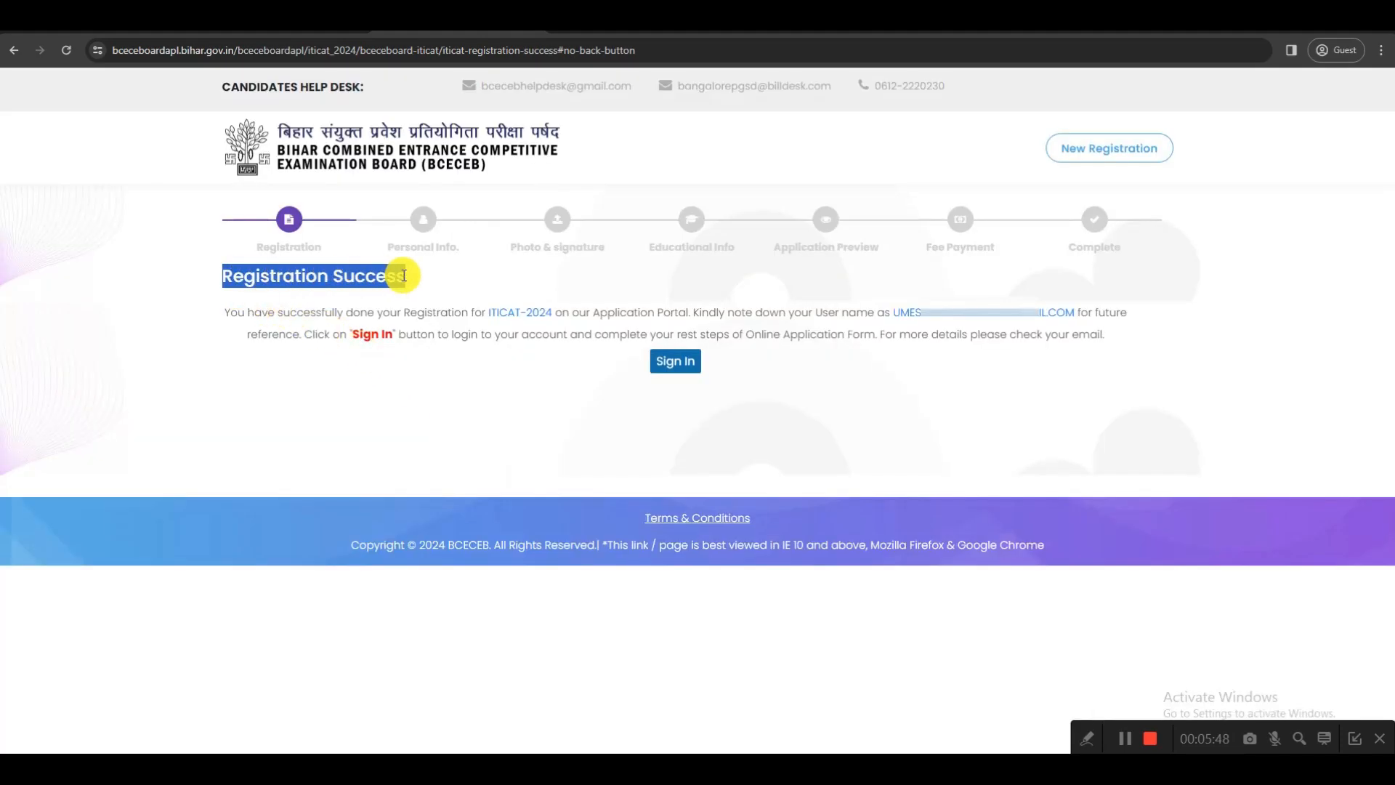
pyautogui.click(676, 363)
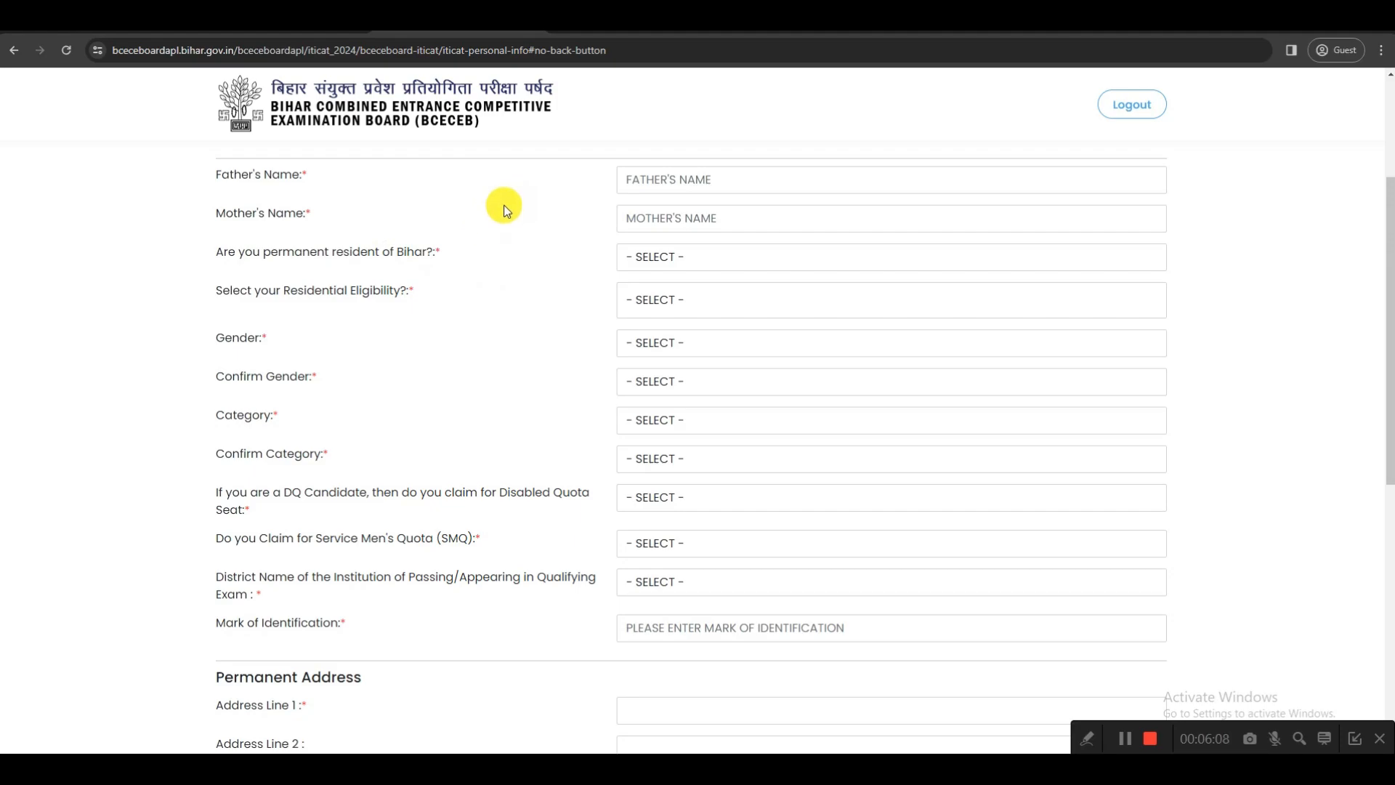
# Answer YES to being a permanent resident of Bihar and set the residential eligibility to "माता / पिता / पति / पत्नी बिहार के स्थायी / मूल निवासी है।"
pyautogui.moveTo(205, 174); pyautogui.dragTo(292, 176)
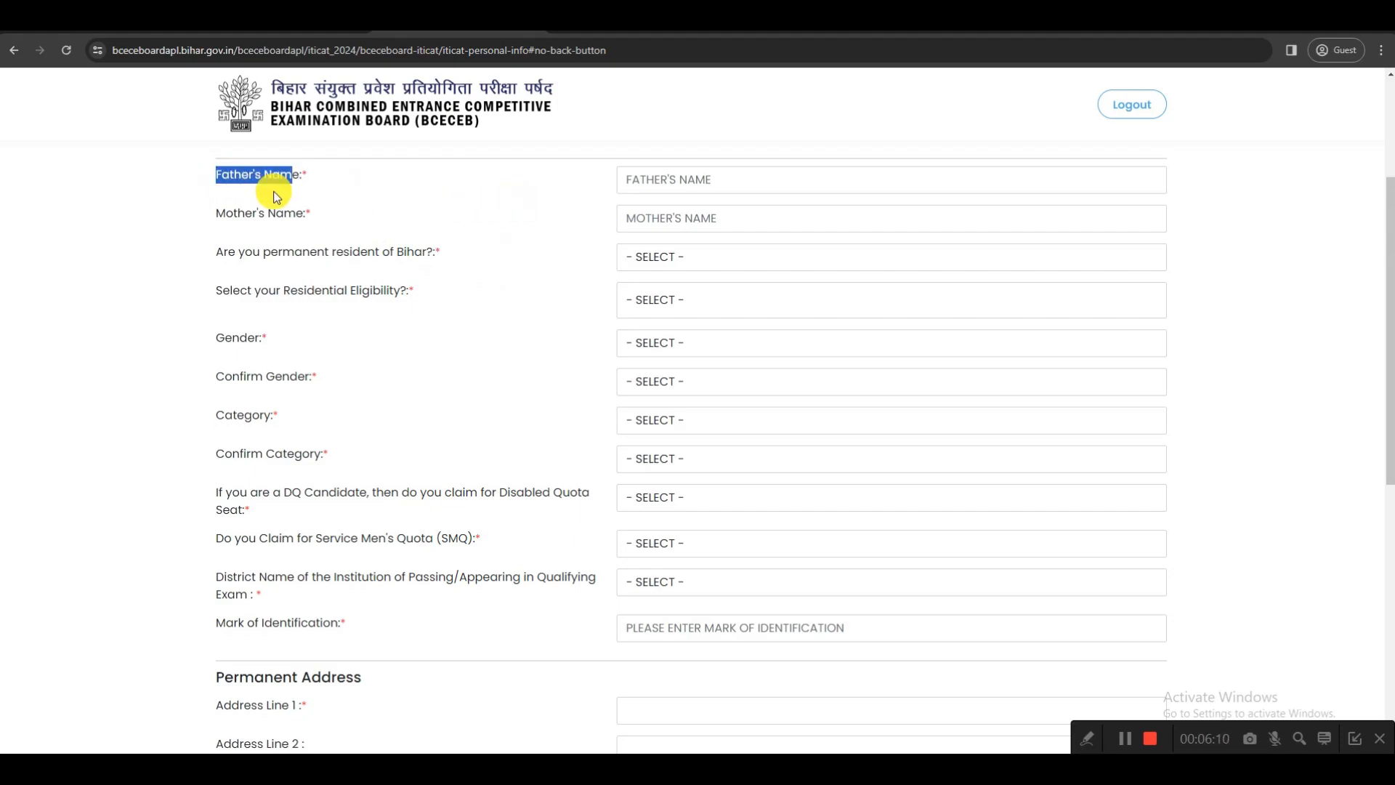
pyautogui.moveTo(216, 213); pyautogui.dragTo(295, 215)
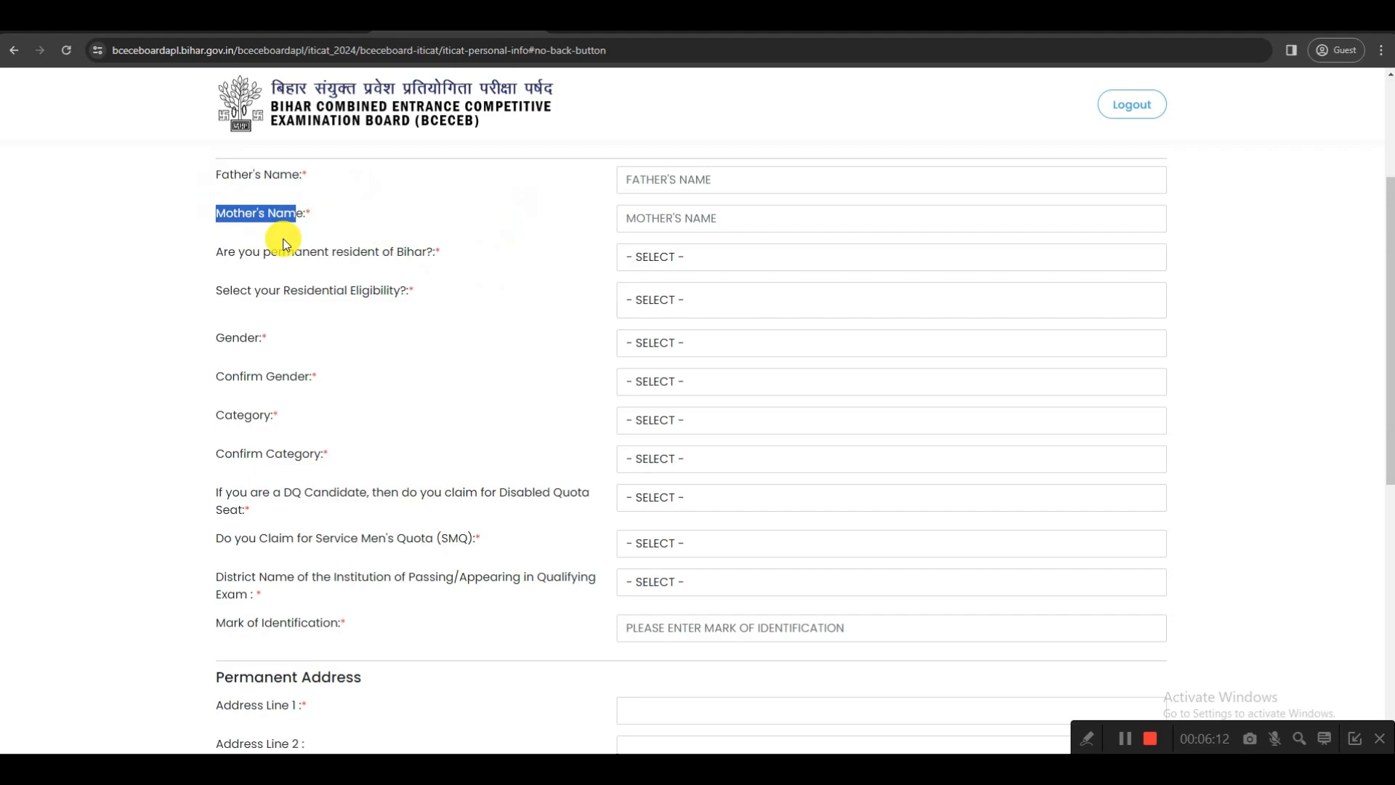
pyautogui.click(648, 259)
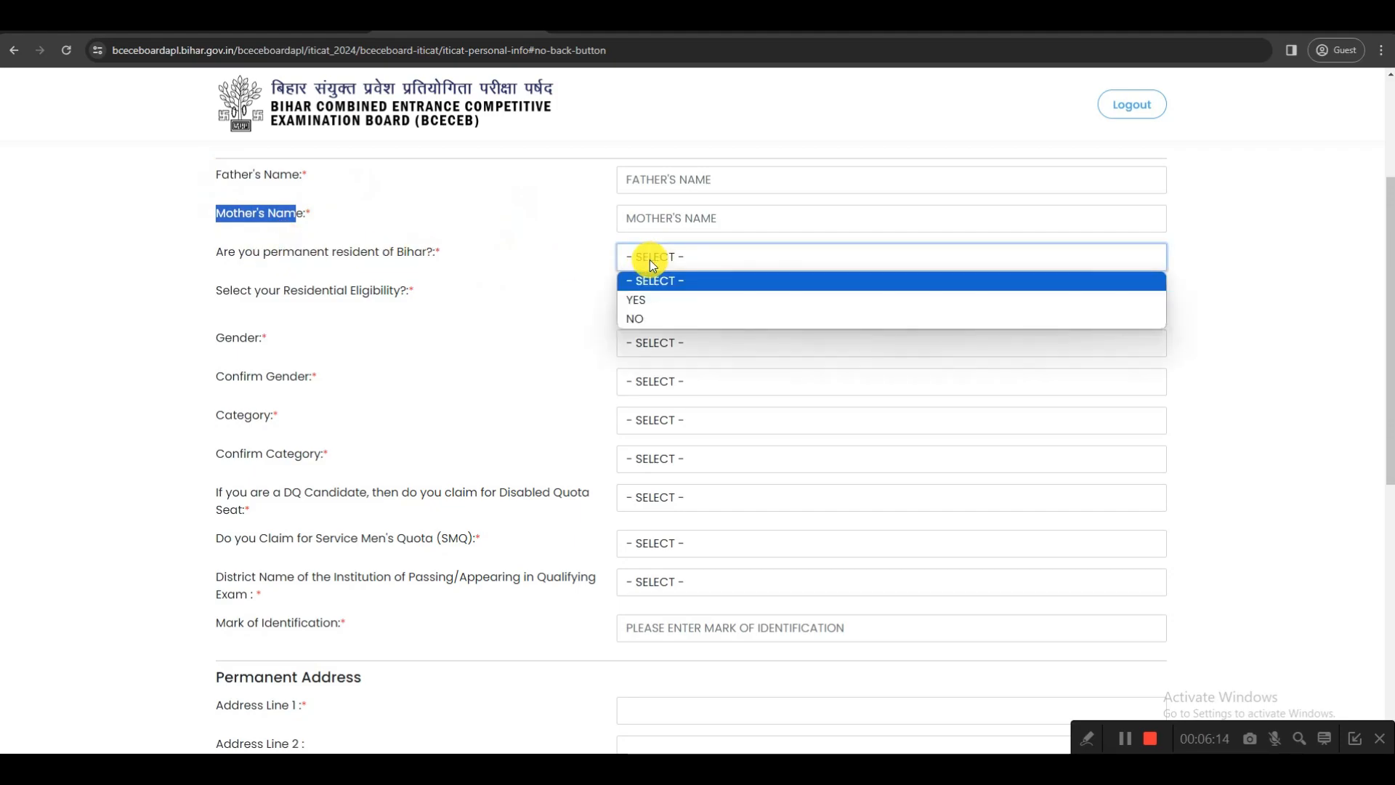
pyautogui.click(640, 317)
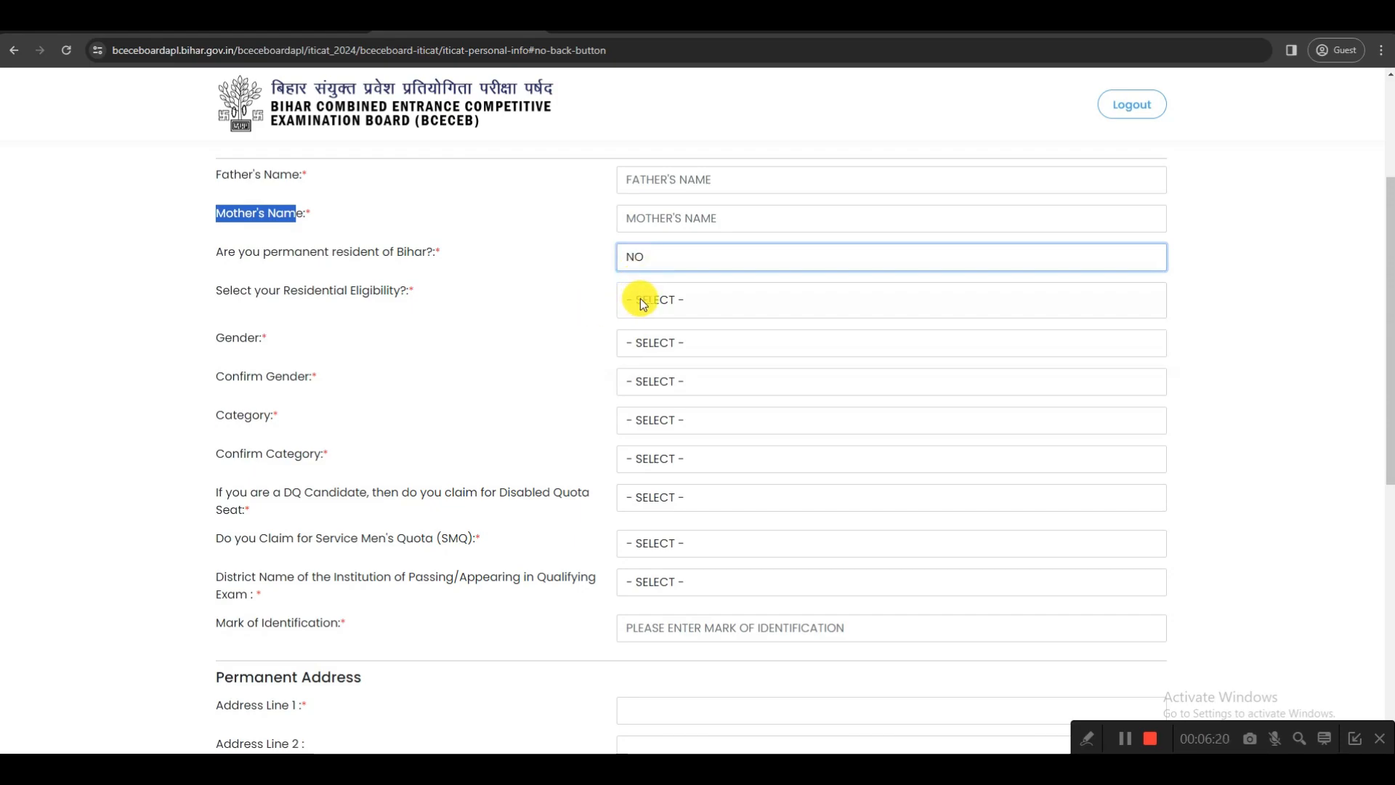
pyautogui.click(645, 254)
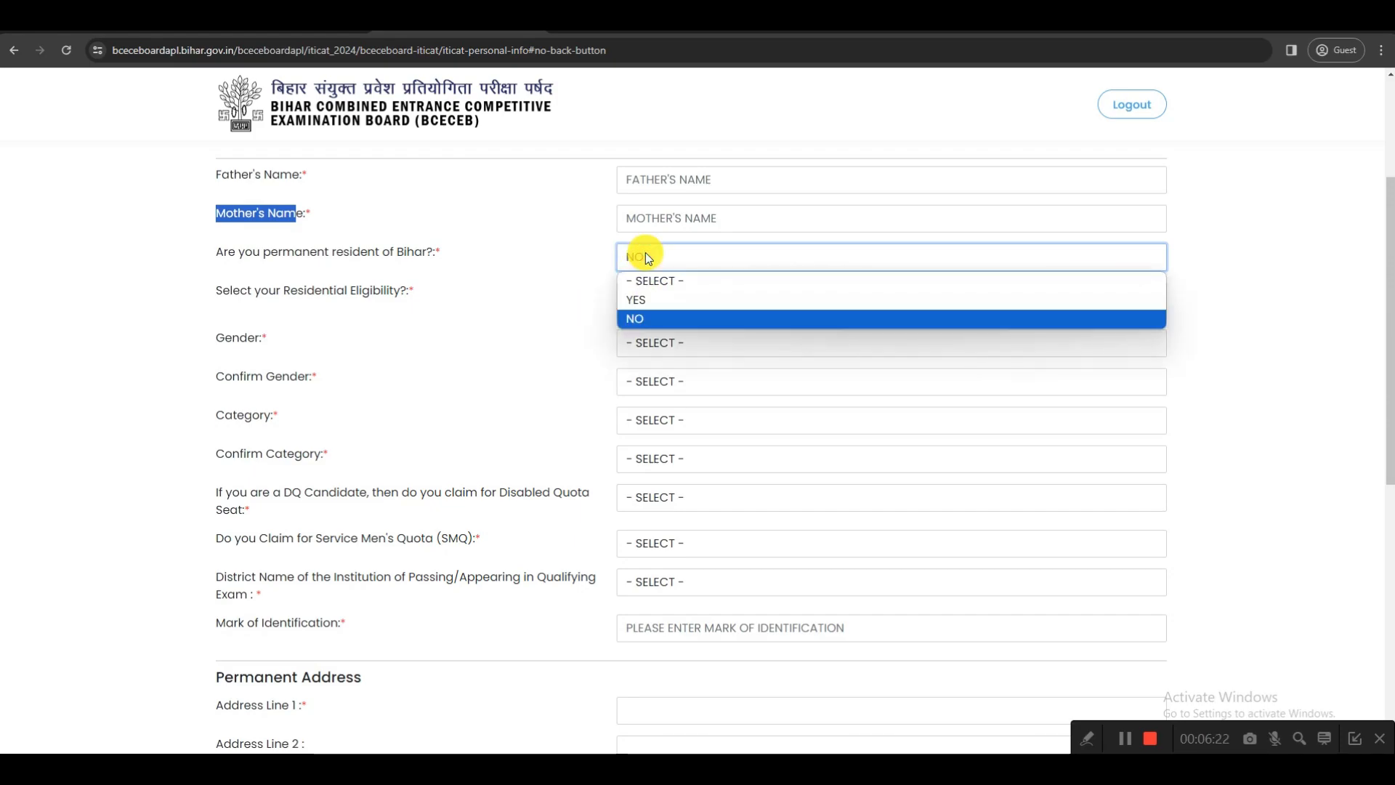
pyautogui.click(648, 295)
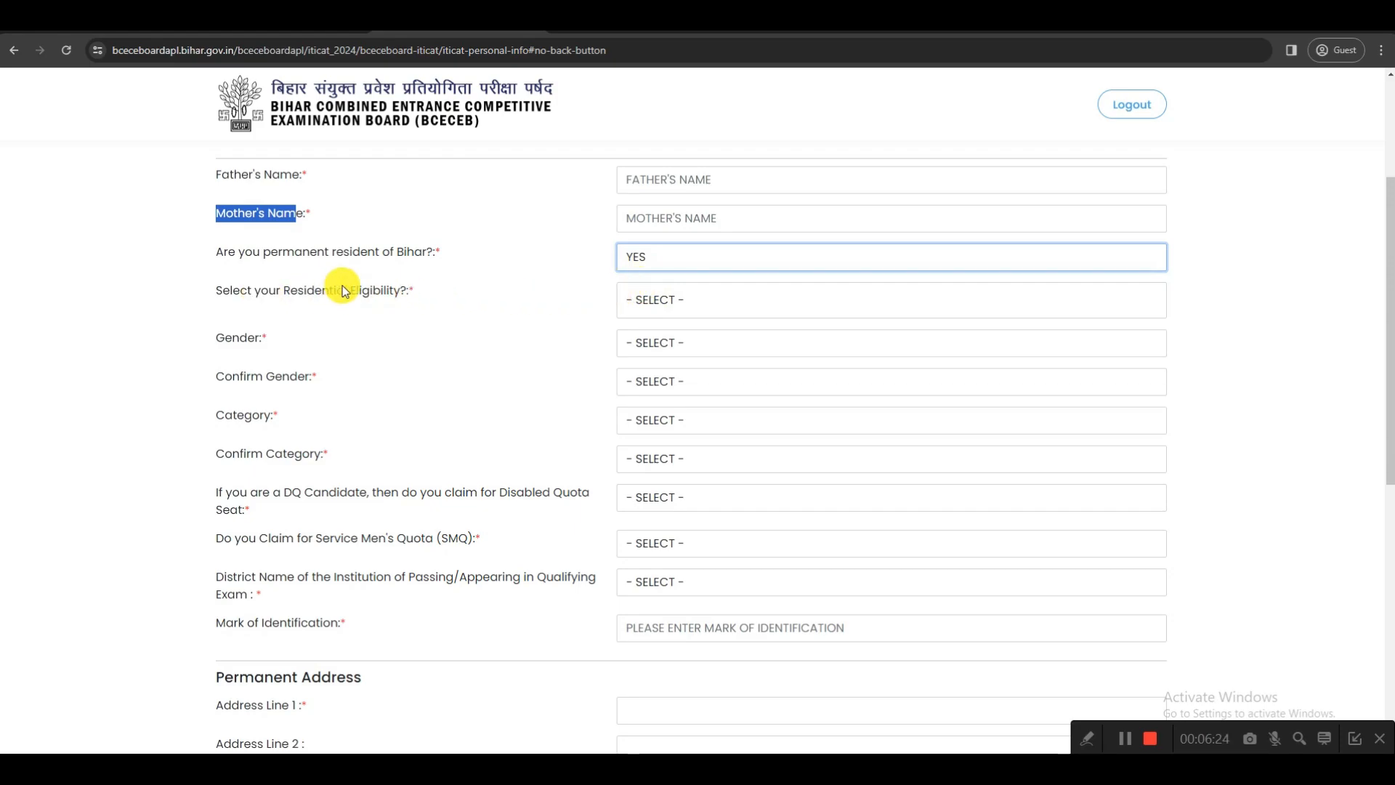
pyautogui.click(655, 299)
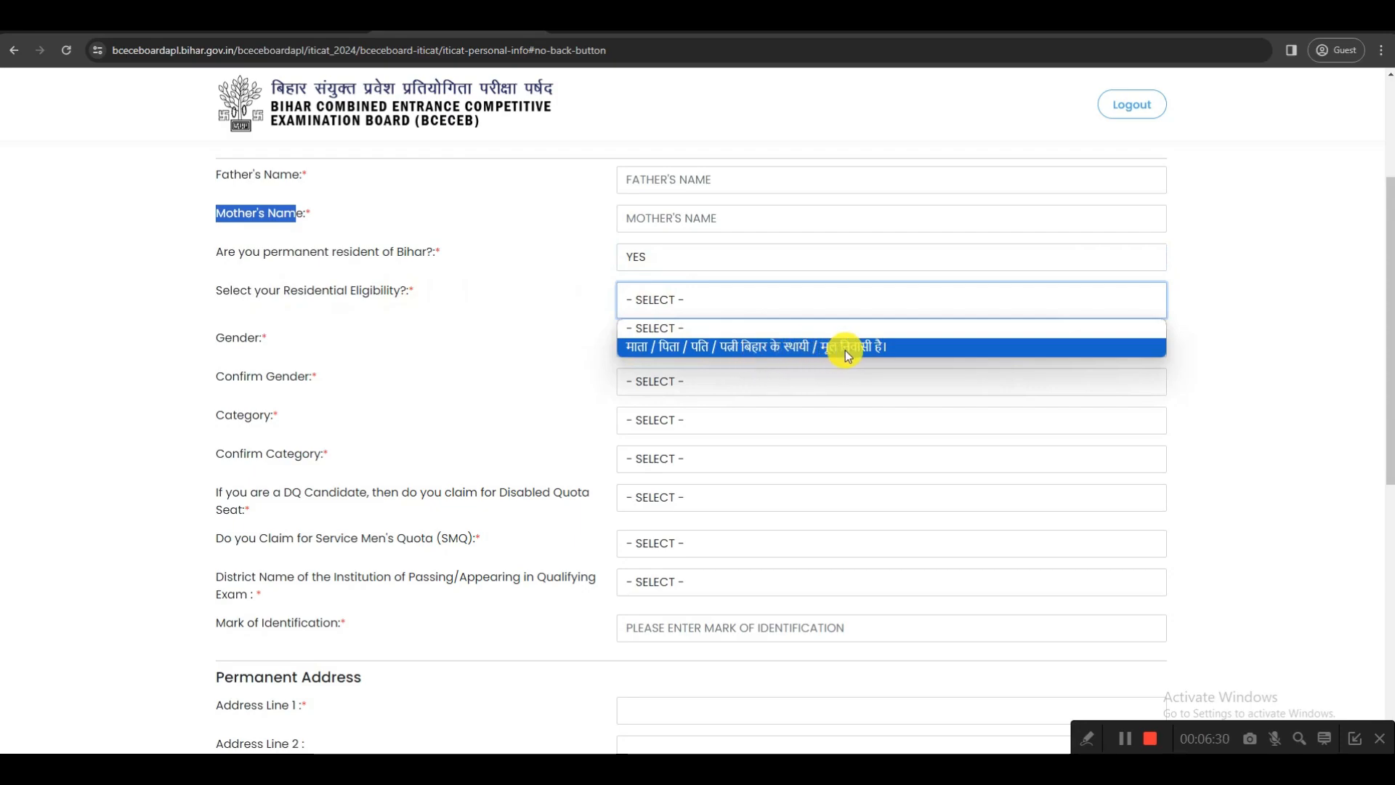
pyautogui.click(798, 347)
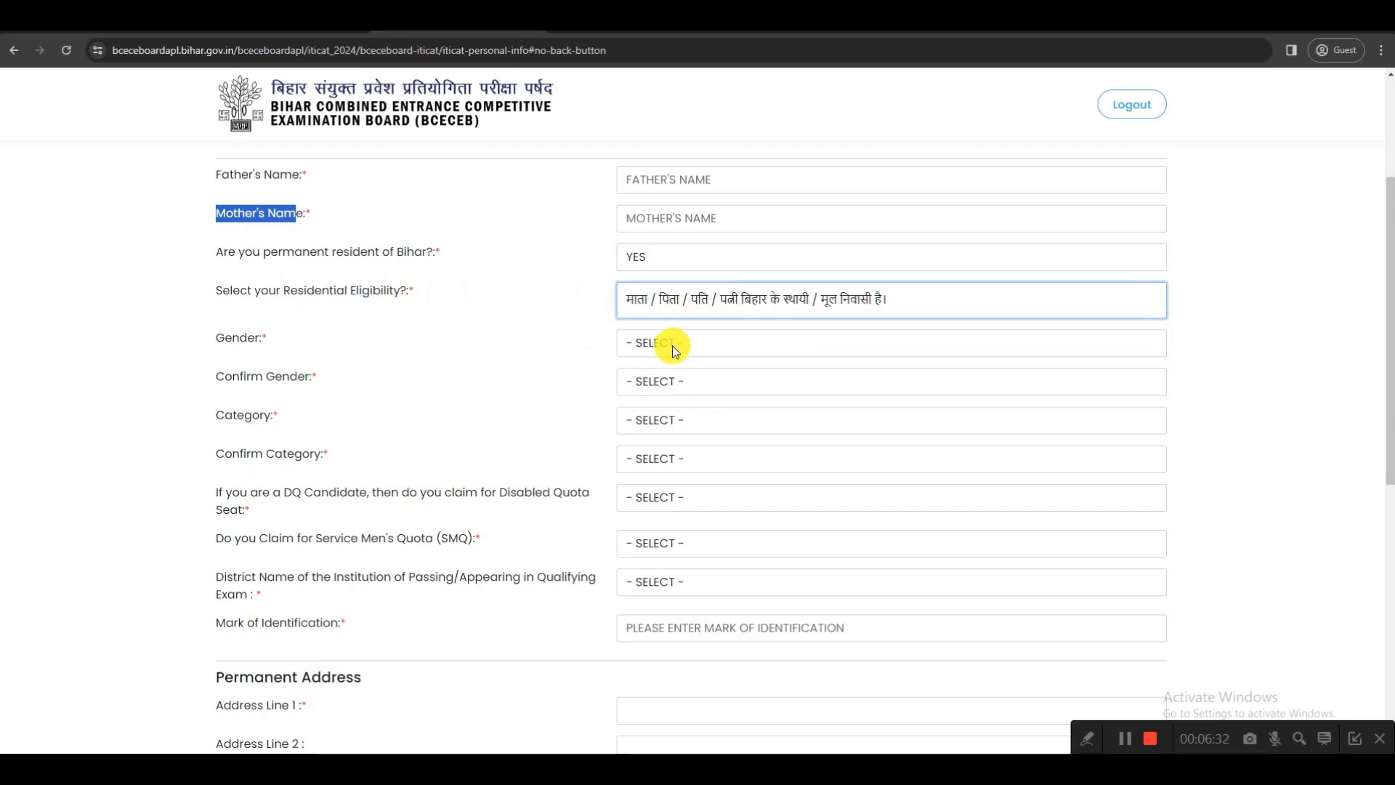
# Select MALE for both the candidate's gender and its confirmation in the personal information form
pyautogui.click(673, 346)
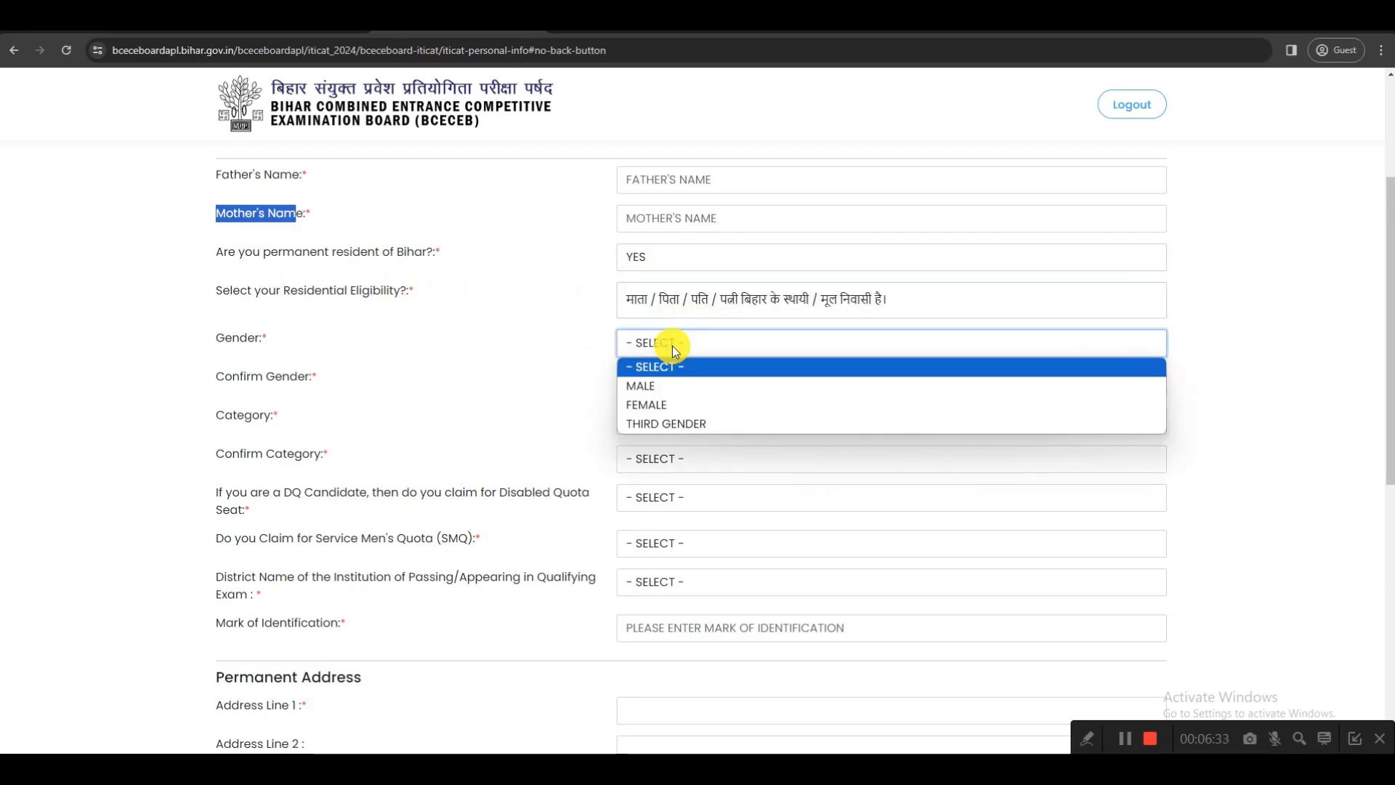
pyautogui.click(643, 382)
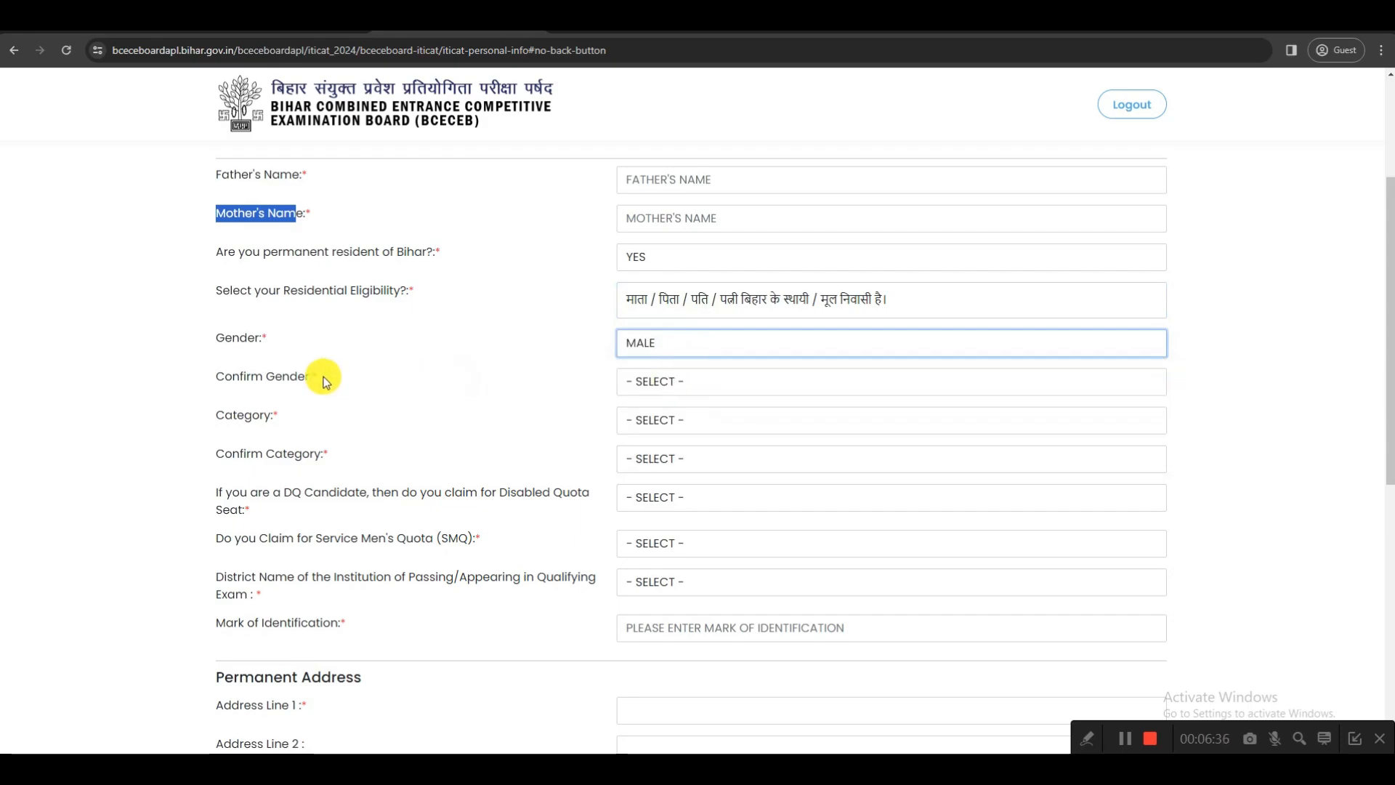
pyautogui.click(629, 395)
pyautogui.click(645, 421)
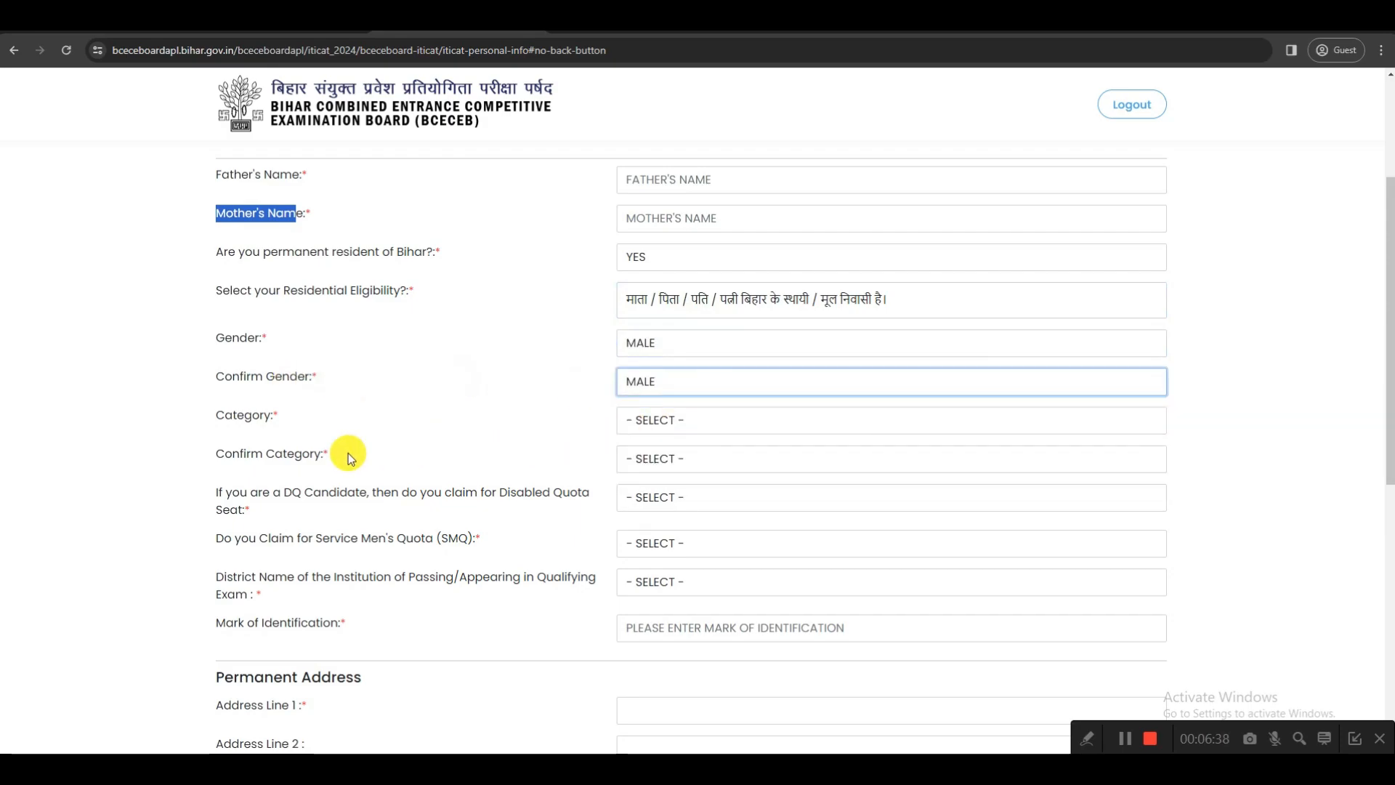
# Select EBC (EXTREMELY BACKWARD CLASS) for both the candidate's category and its confirmation
pyautogui.click(640, 422)
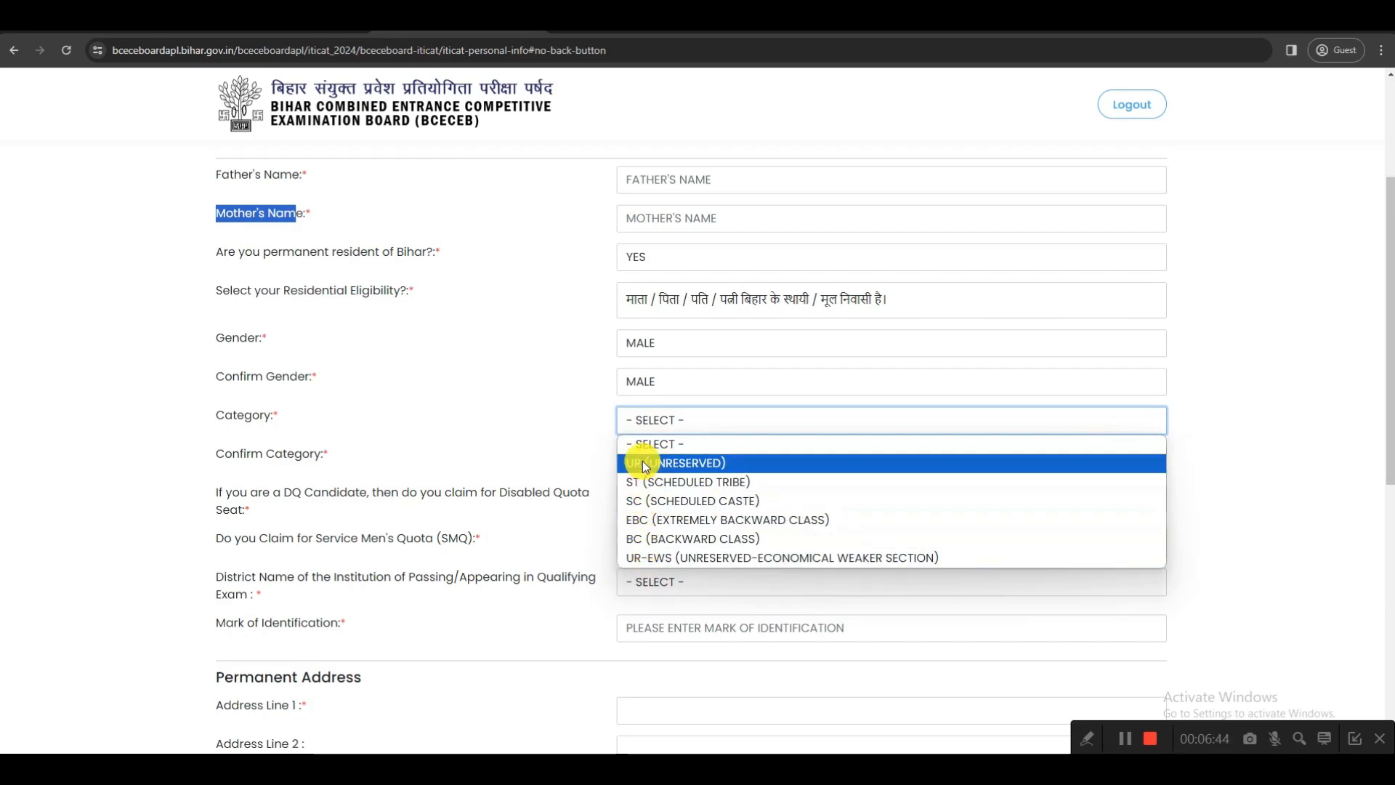
pyautogui.click(651, 520)
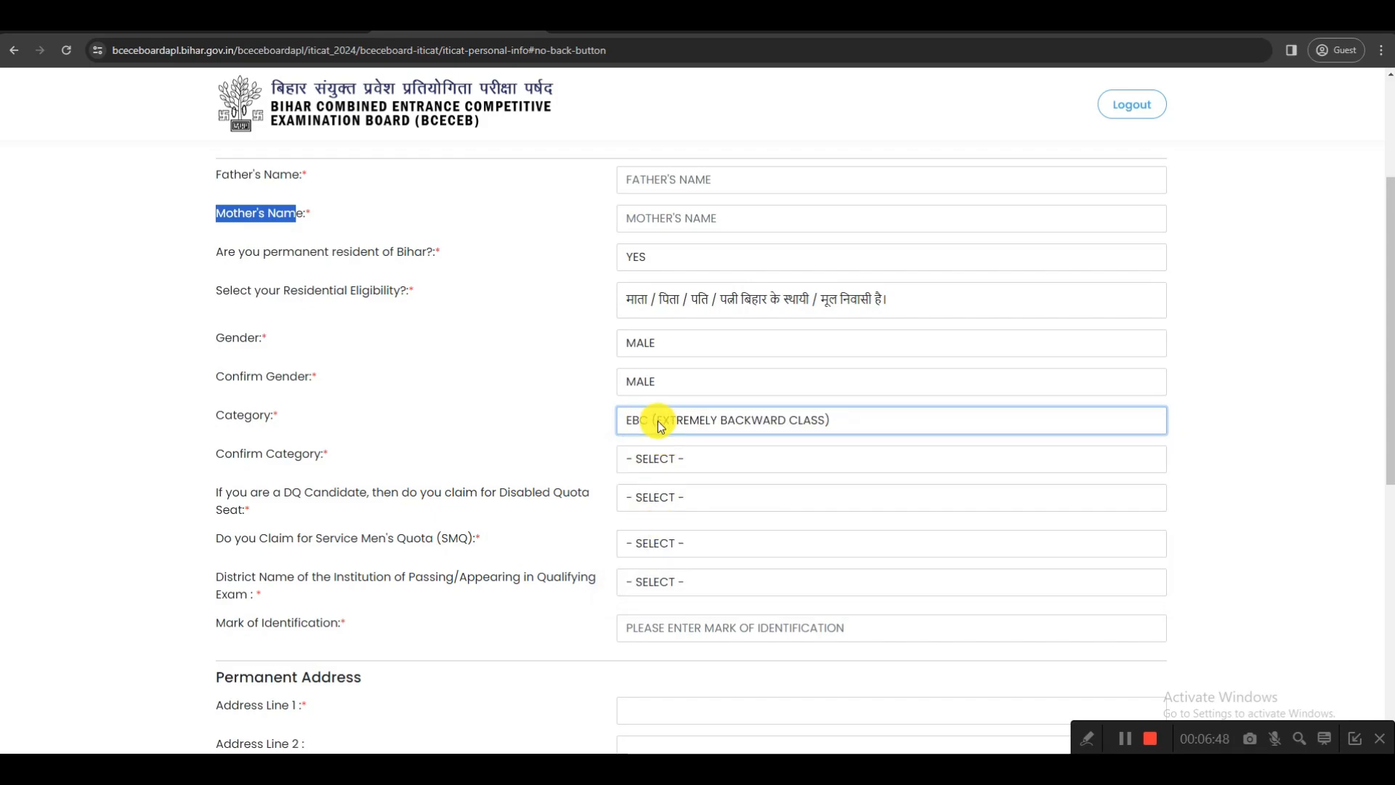
pyautogui.click(661, 459)
pyautogui.click(678, 560)
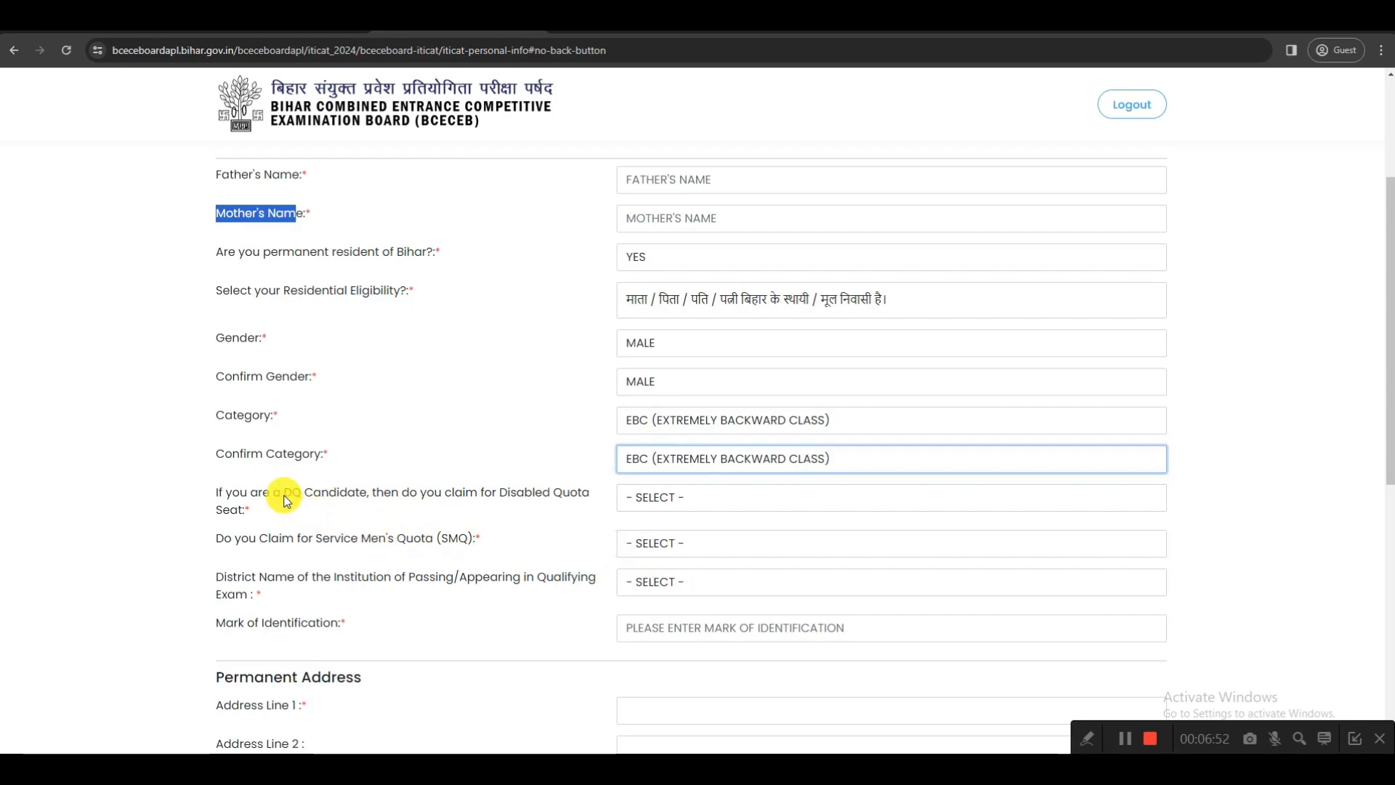
# Try YES for the Disabled Quota (DQ) seat claim to view its extra fields, and set the answer to NO
pyautogui.moveTo(284, 497); pyautogui.dragTo(356, 496)
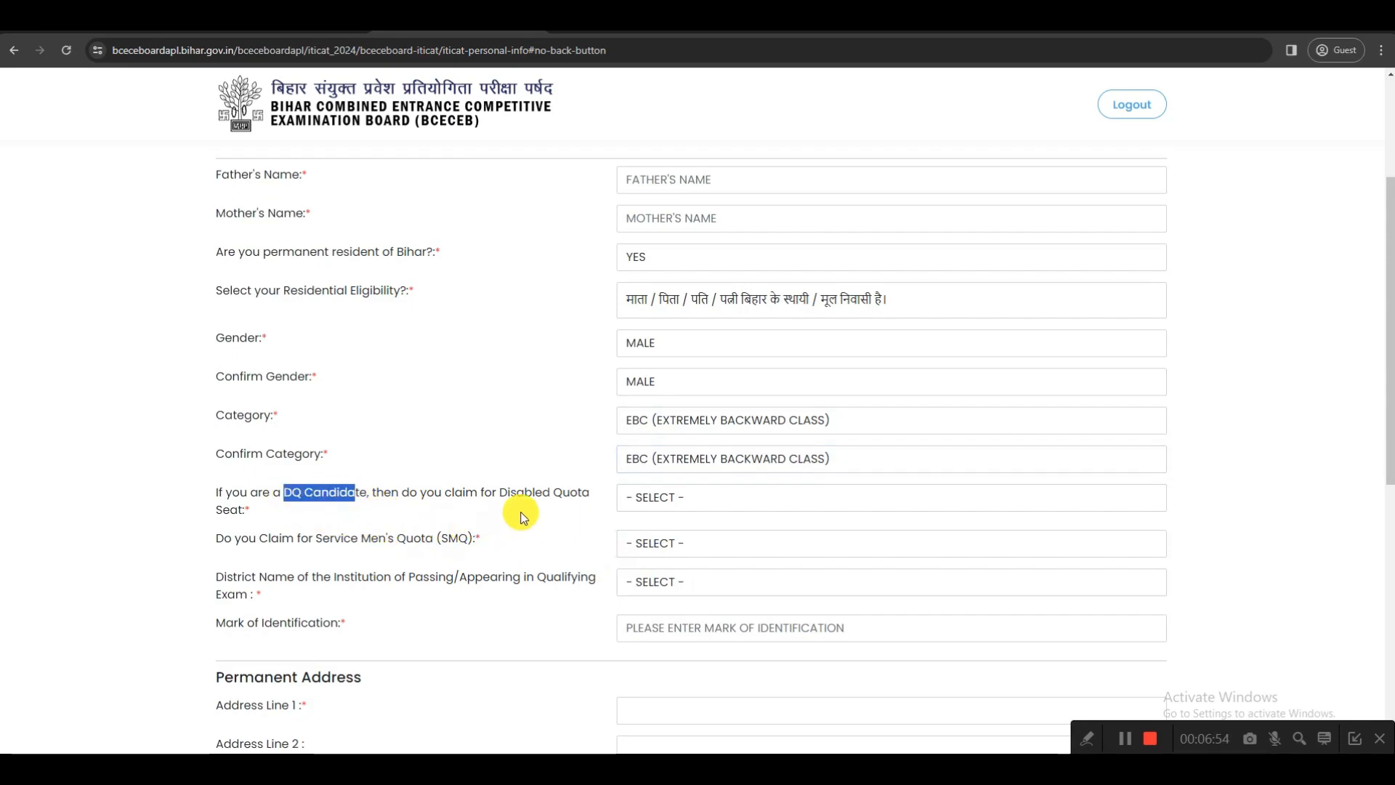
pyautogui.moveTo(507, 494); pyautogui.dragTo(553, 495)
pyautogui.click(650, 497)
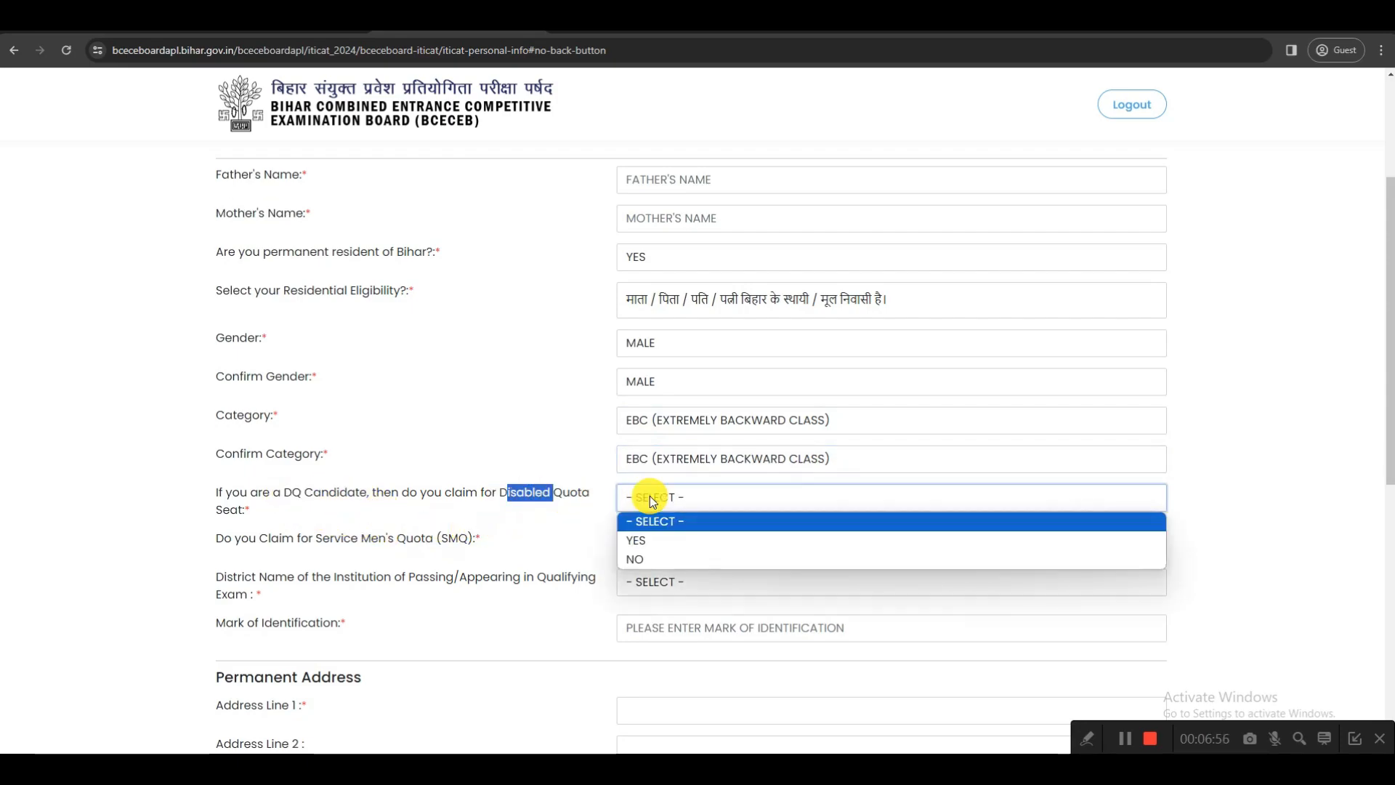
pyautogui.click(649, 541)
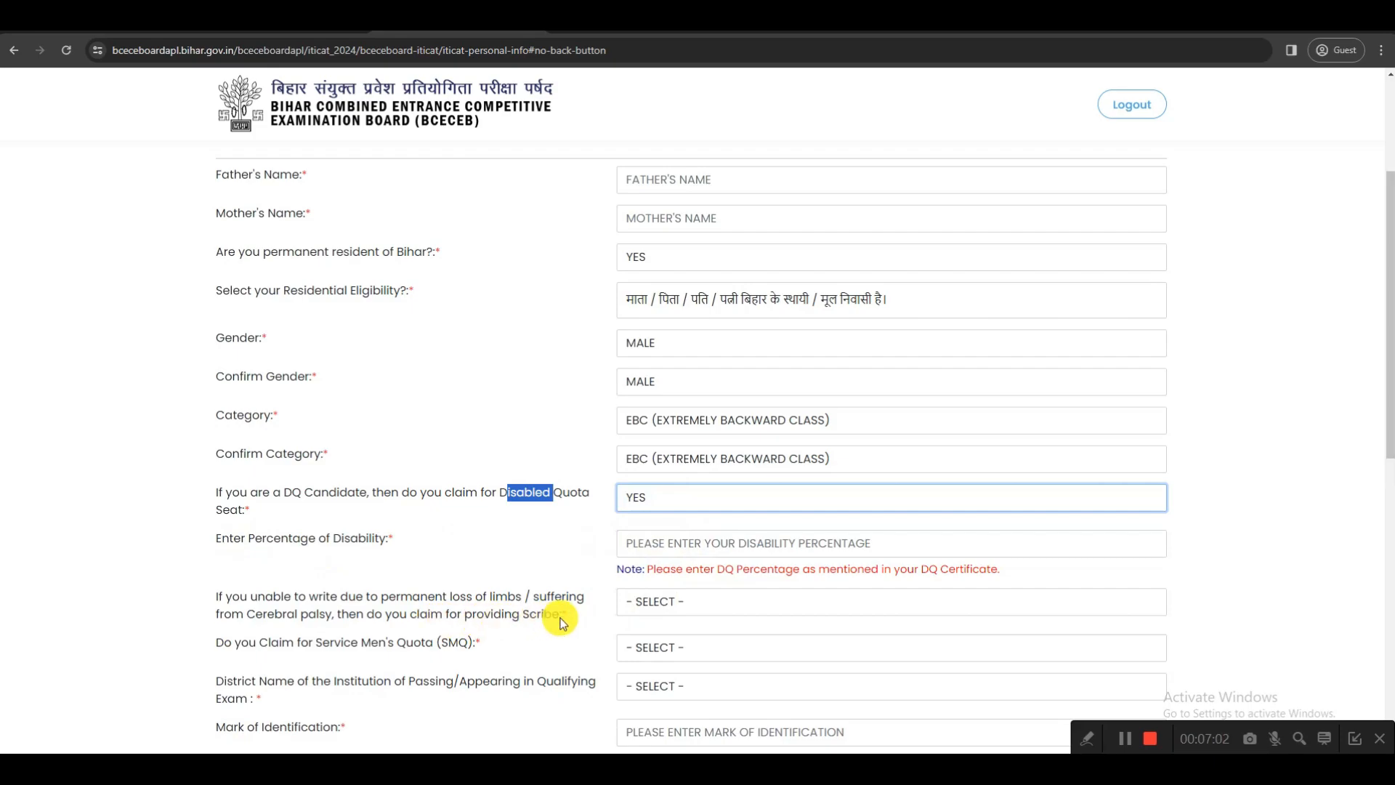
pyautogui.click(626, 684)
pyautogui.click(591, 579)
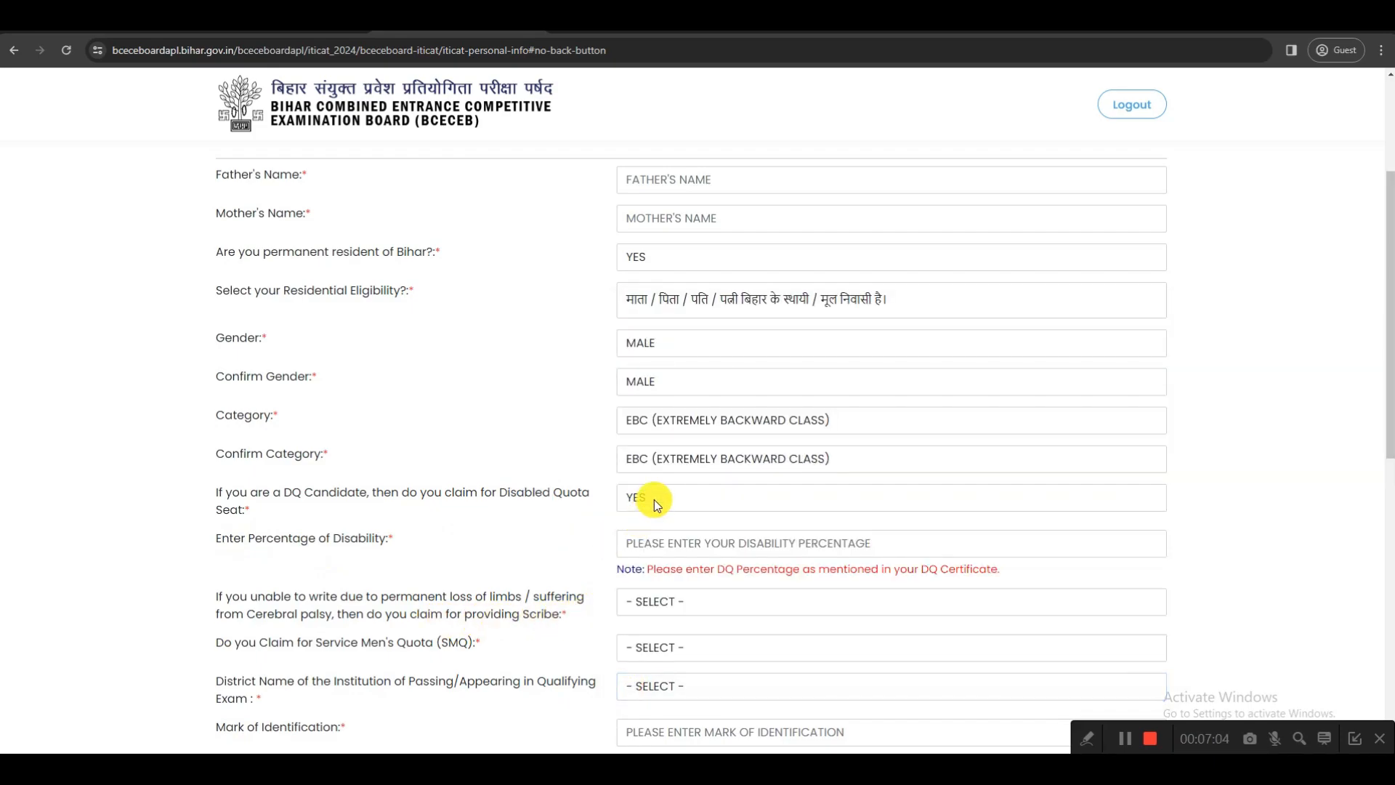
pyautogui.click(656, 504)
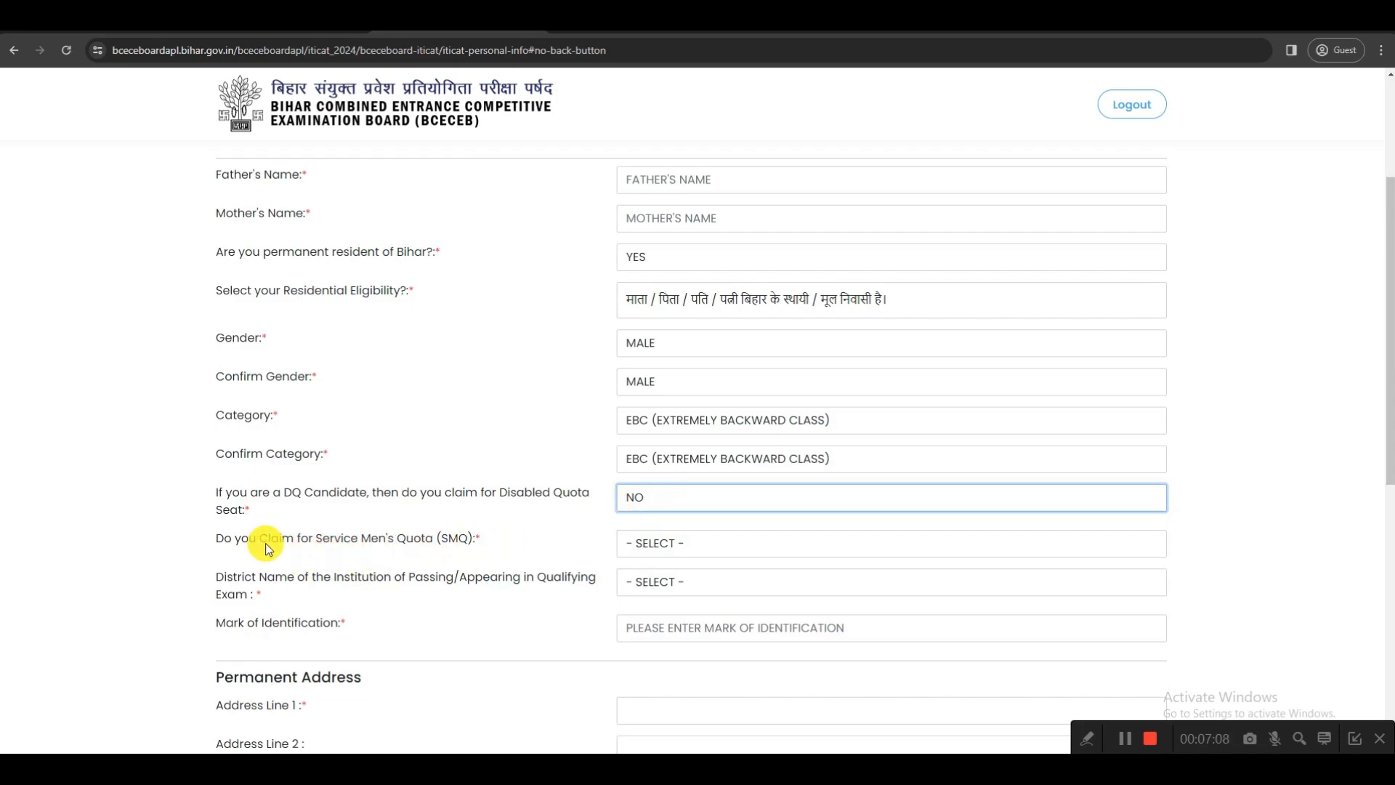
# Try YES for the Service Men's Quota (SMQ) claim to view its follow-up question, and set the answer to NO
pyautogui.moveTo(316, 539); pyautogui.dragTo(422, 541)
pyautogui.click(629, 544)
pyautogui.click(639, 584)
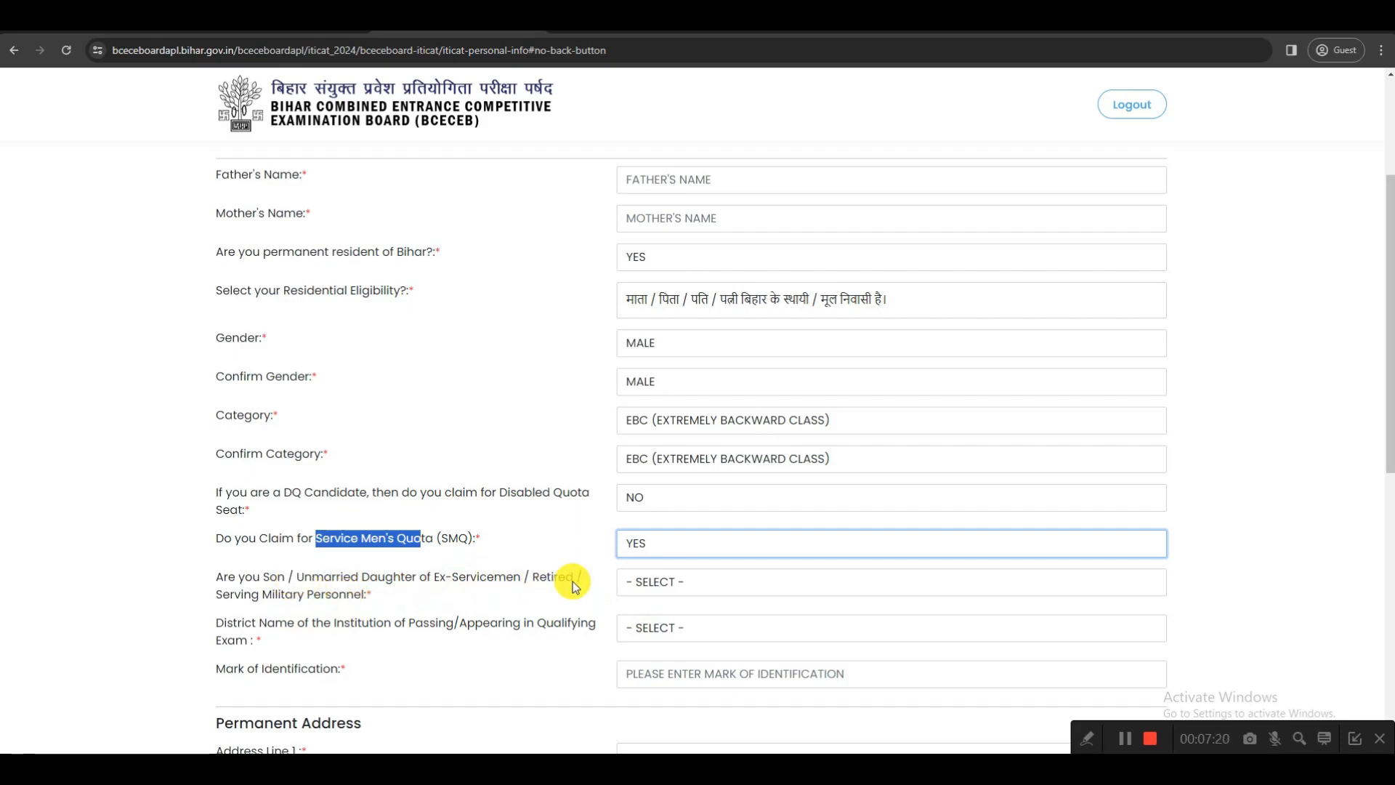
pyautogui.click(639, 590)
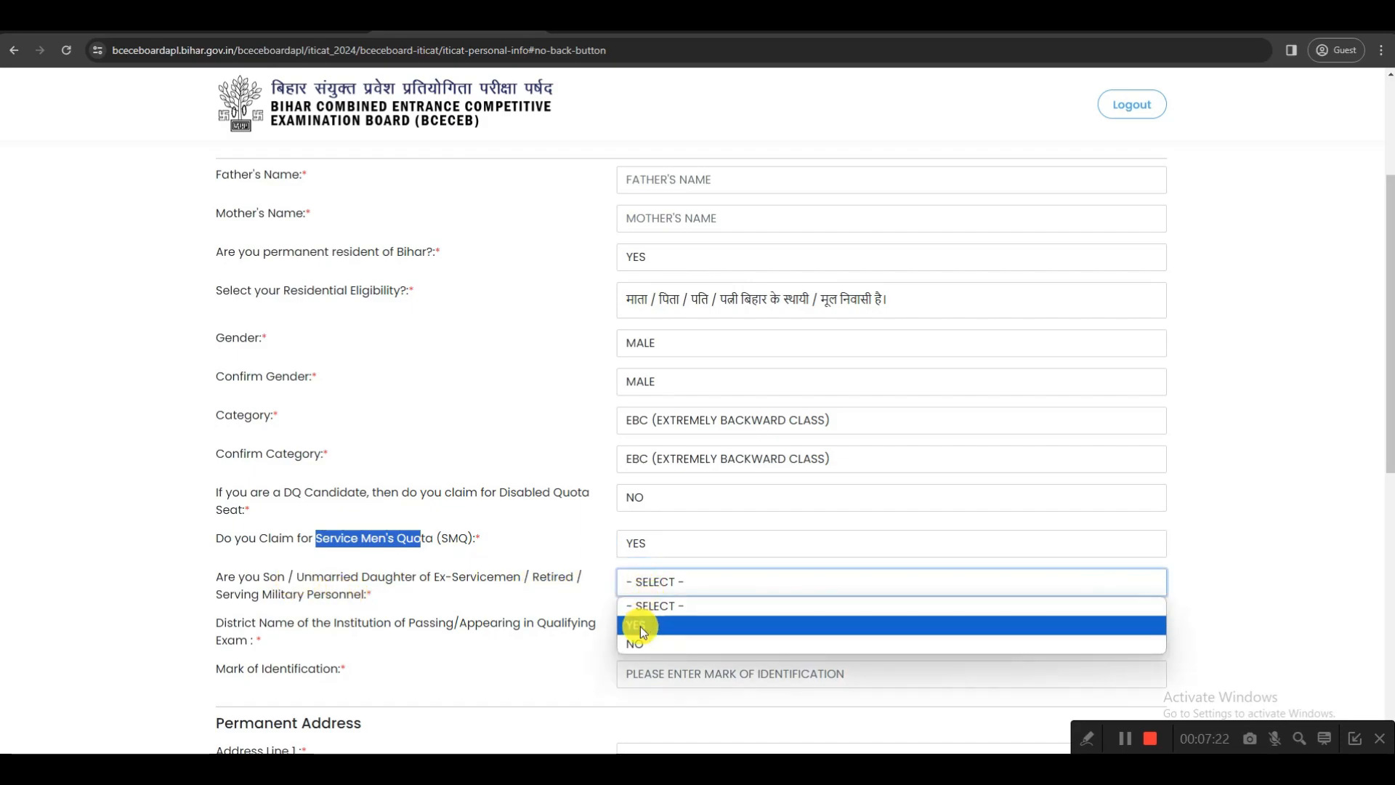
pyautogui.click(644, 542)
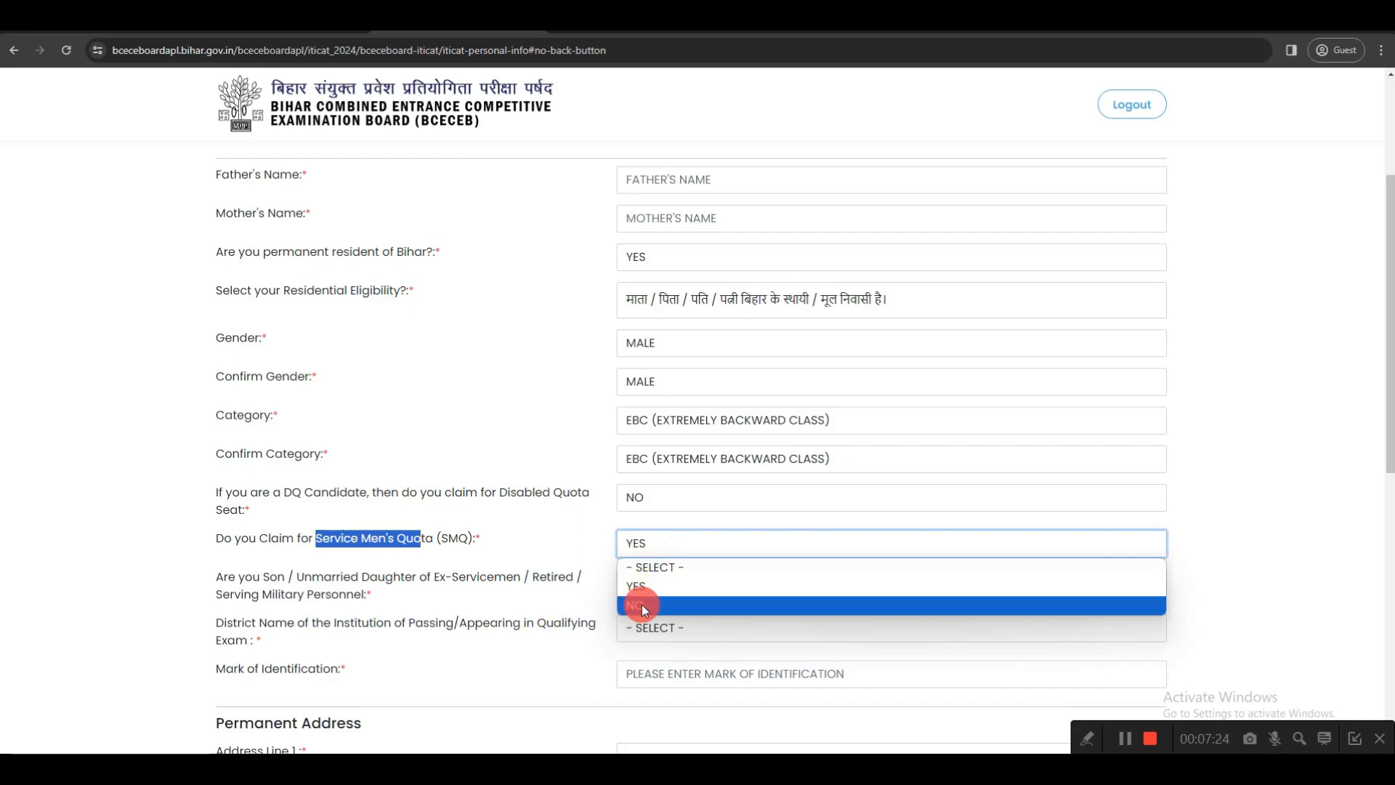
pyautogui.click(643, 604)
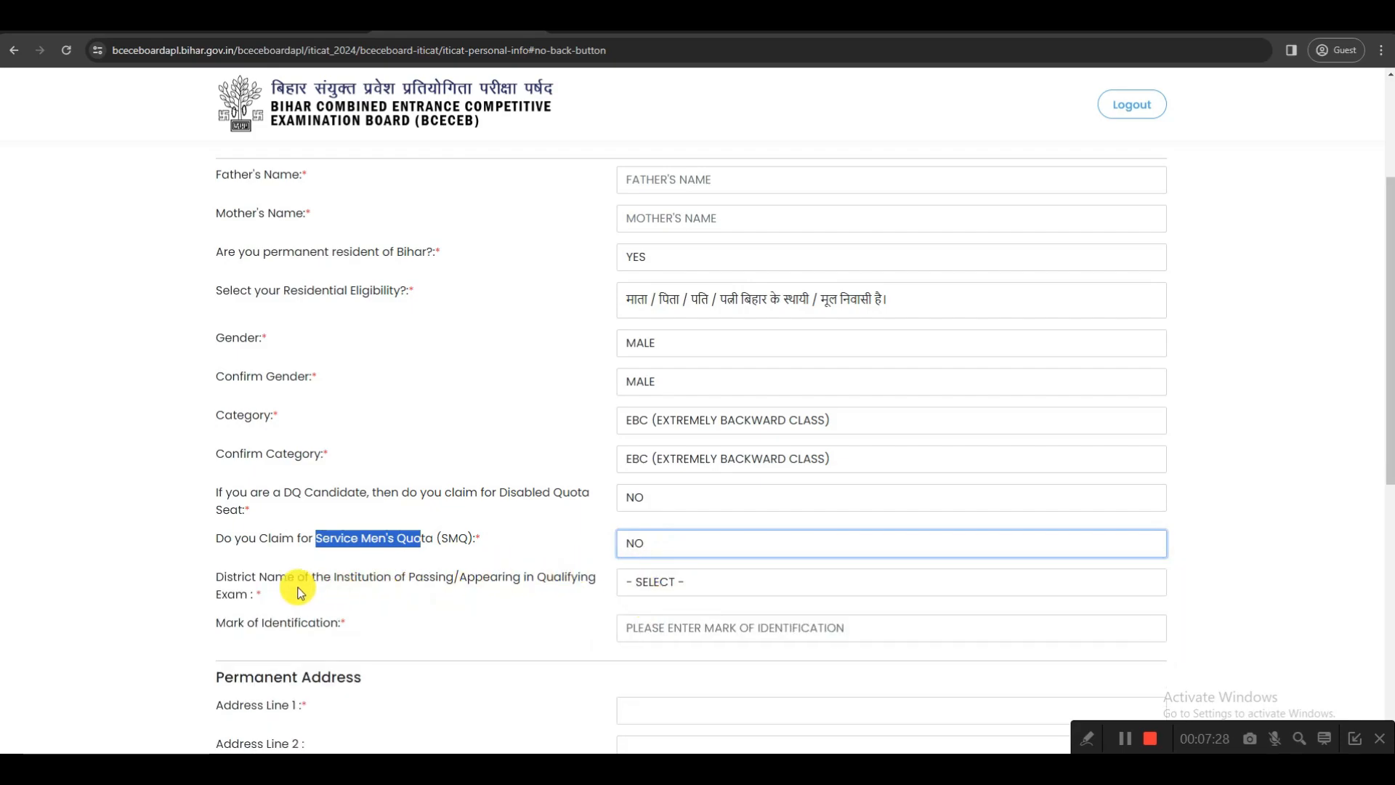
# Set the district of the institution of passing/appearing in the qualifying exam to GOPALGANJ
pyautogui.moveTo(215, 578); pyautogui.dragTo(554, 591)
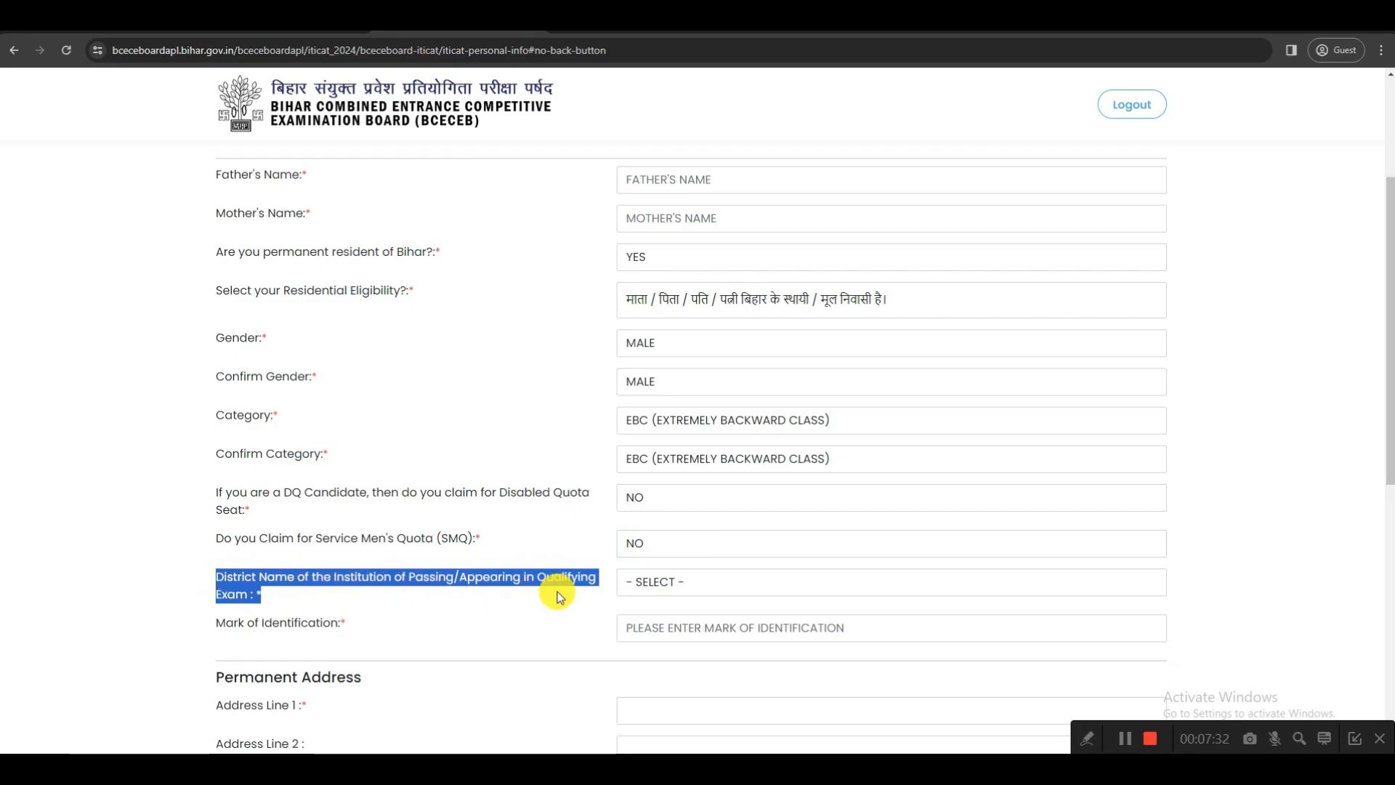
pyautogui.click(646, 584)
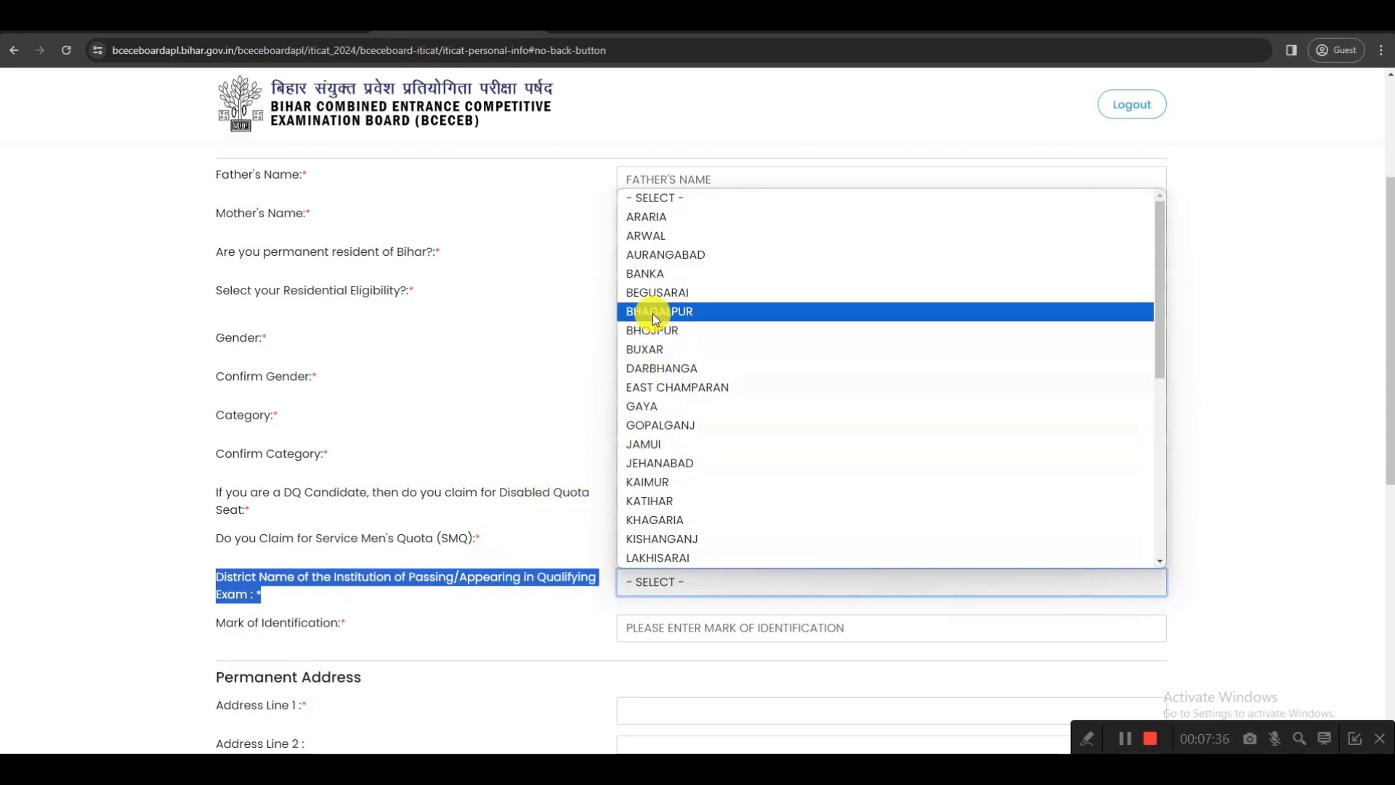
pyautogui.click(643, 426)
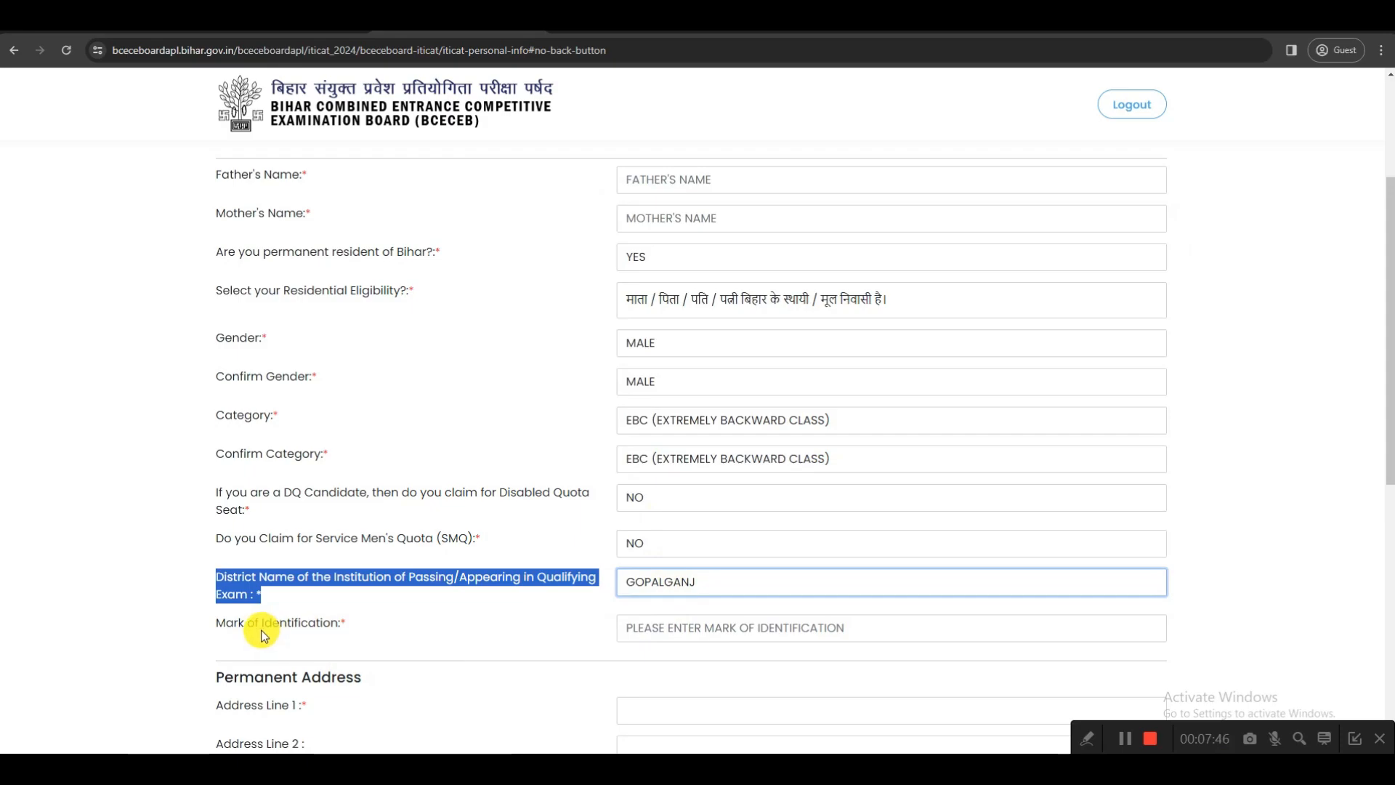
pyautogui.moveTo(260, 625); pyautogui.dragTo(332, 626)
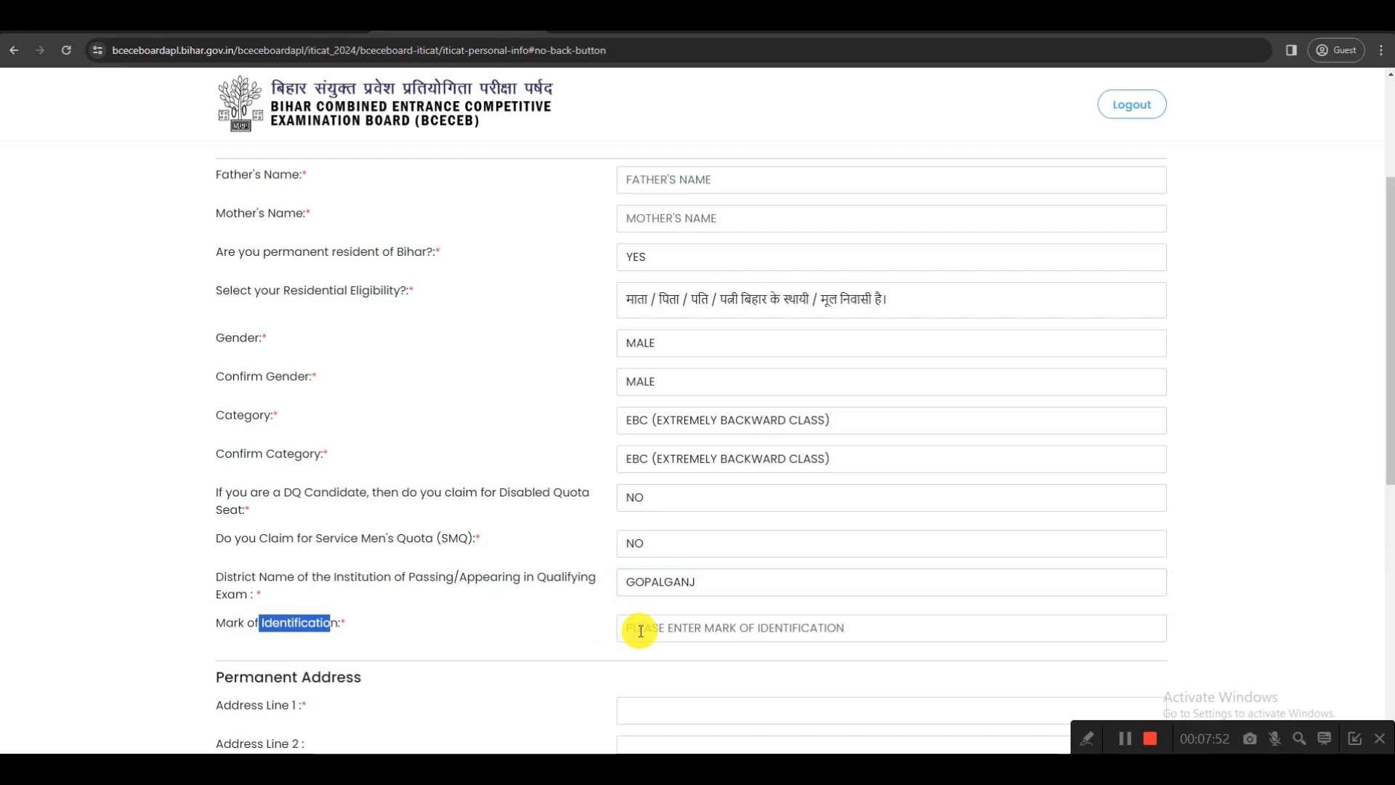
# Set the permanent address state to BIHAR and its district to GOPALGANJ
pyautogui.scroll(-7, 641, 630)
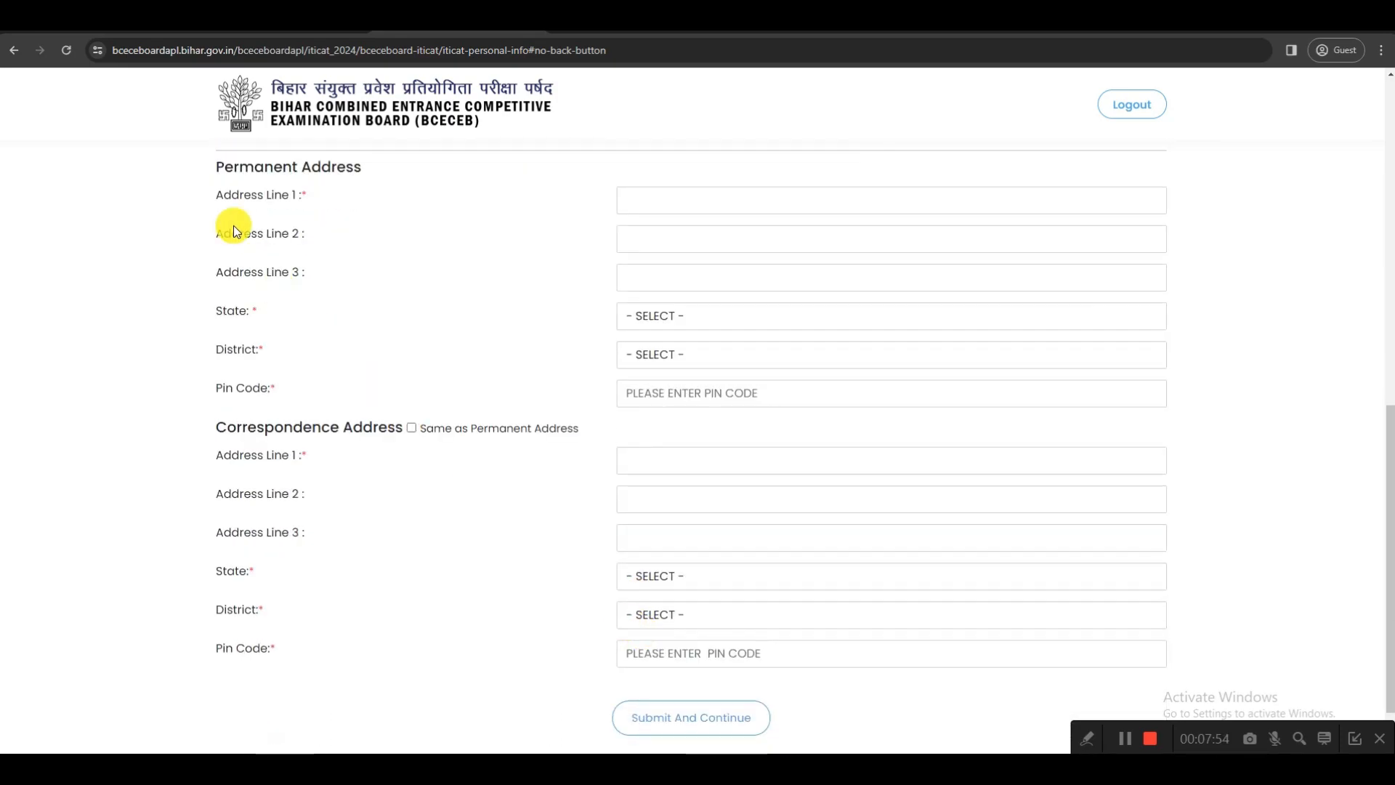
pyautogui.moveTo(221, 168); pyautogui.dragTo(377, 181)
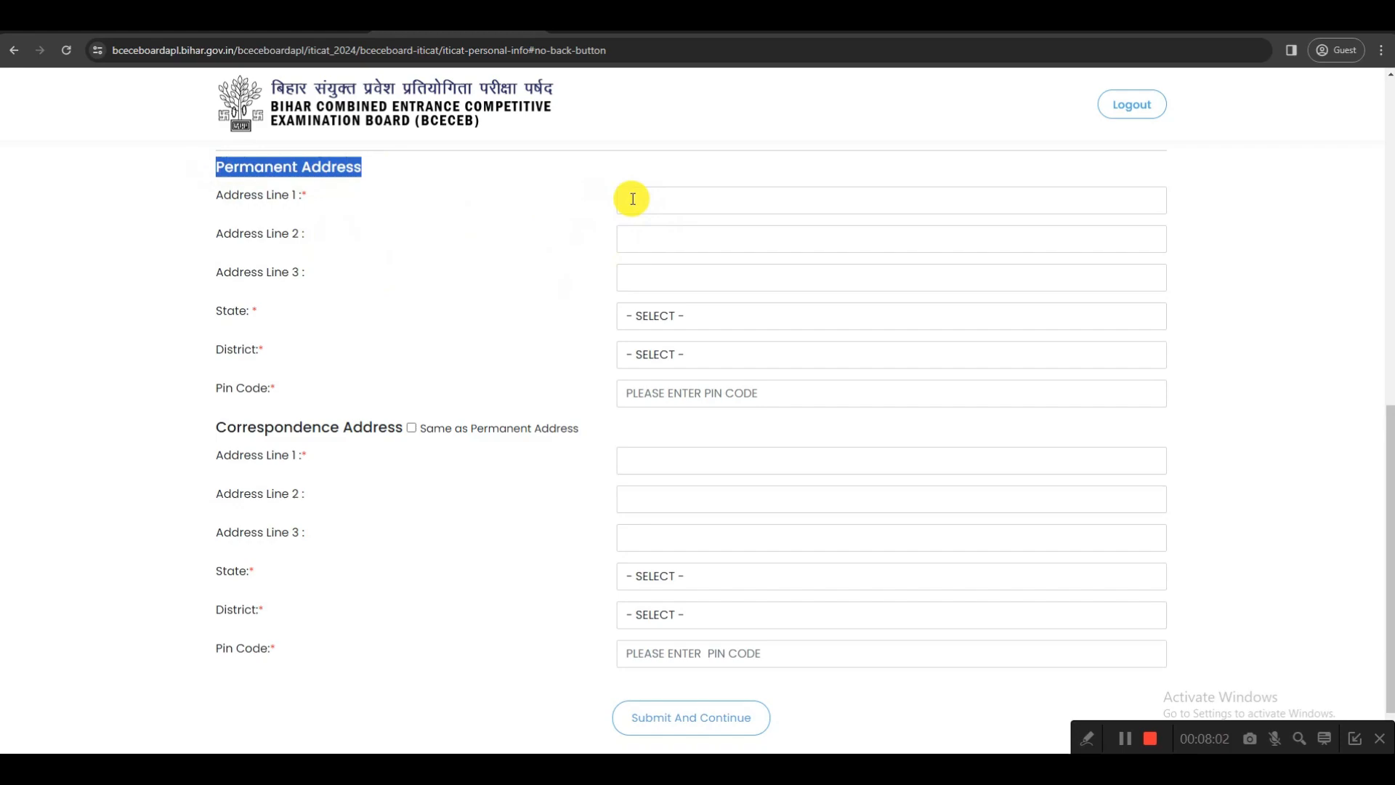
pyautogui.click(652, 317)
pyautogui.click(645, 359)
pyautogui.click(645, 356)
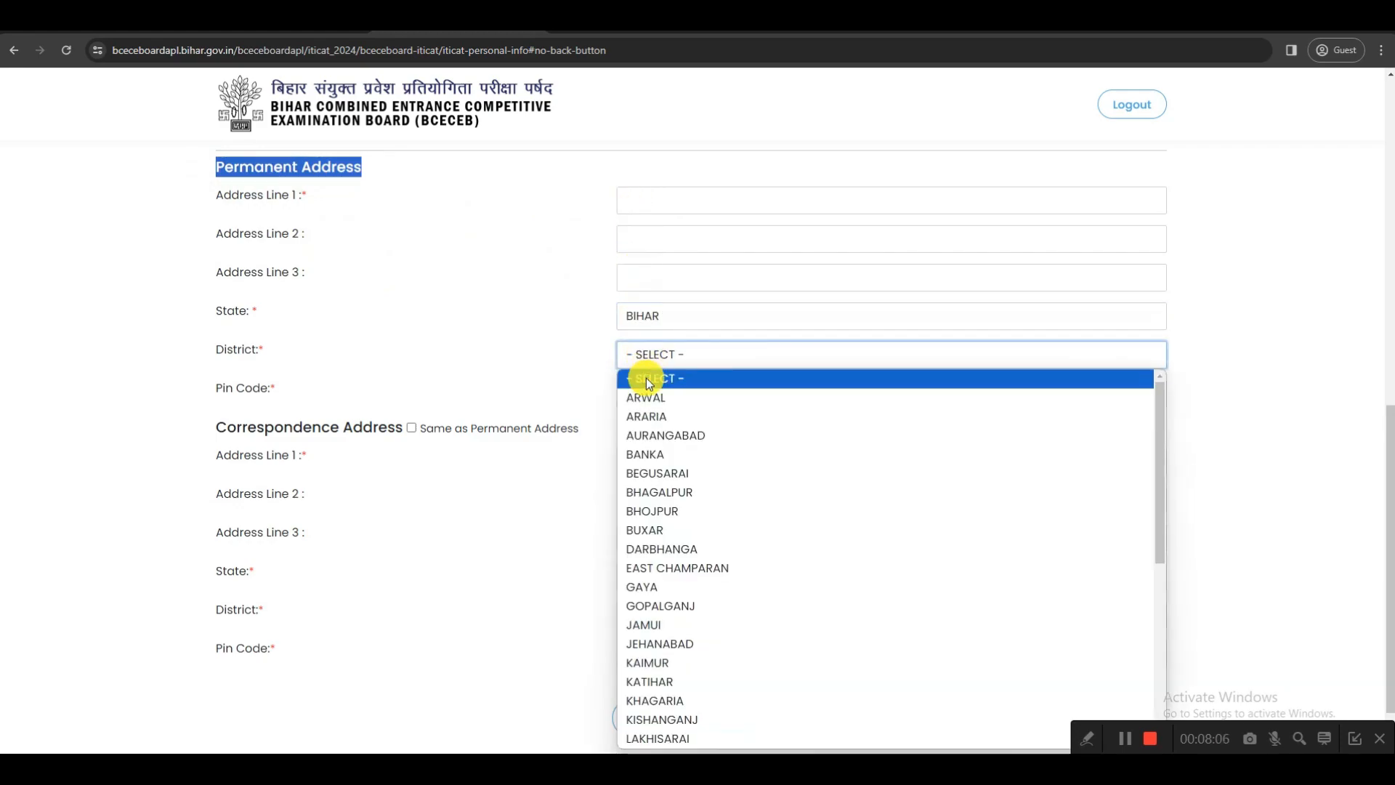
pyautogui.click(669, 600)
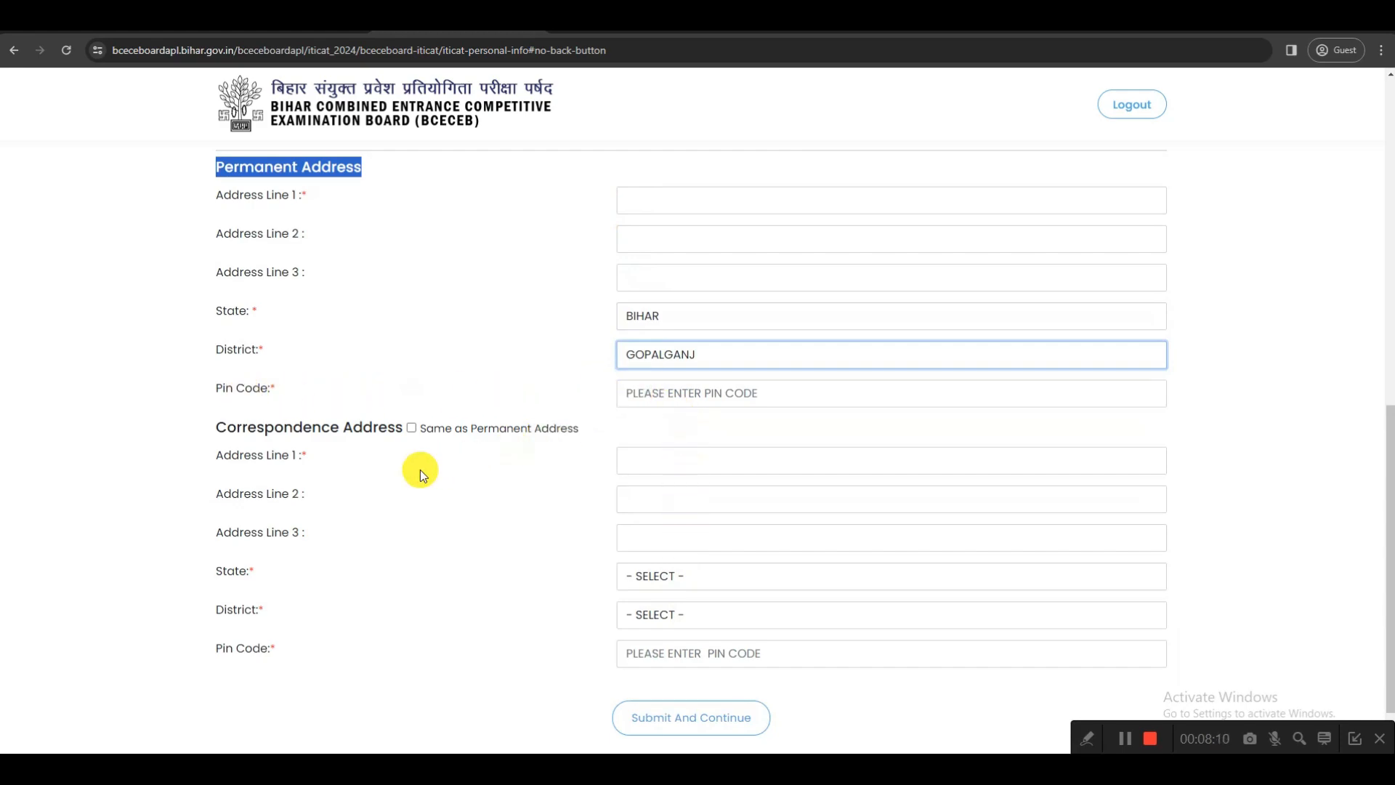
pyautogui.moveTo(227, 427); pyautogui.dragTo(391, 429)
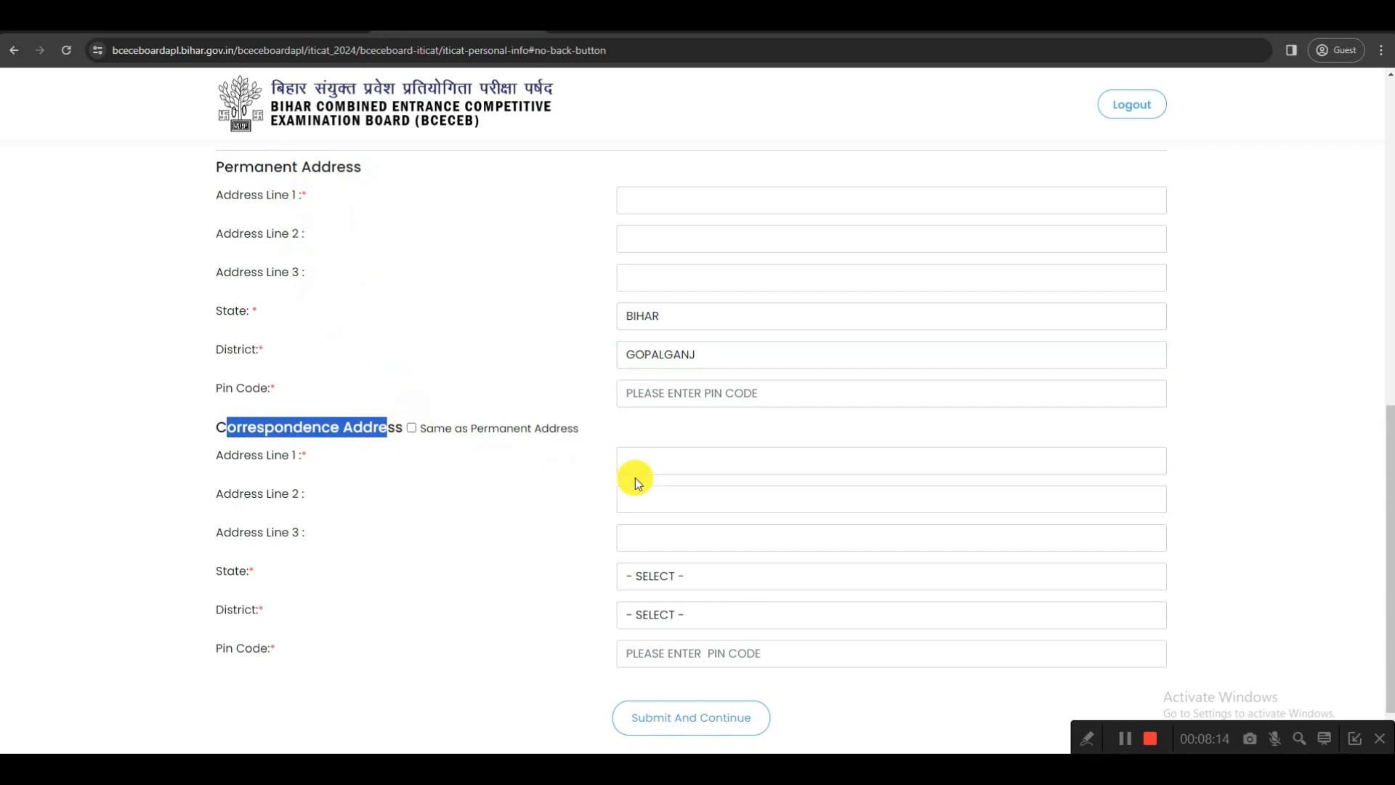
pyautogui.scroll(-1, 642, 458)
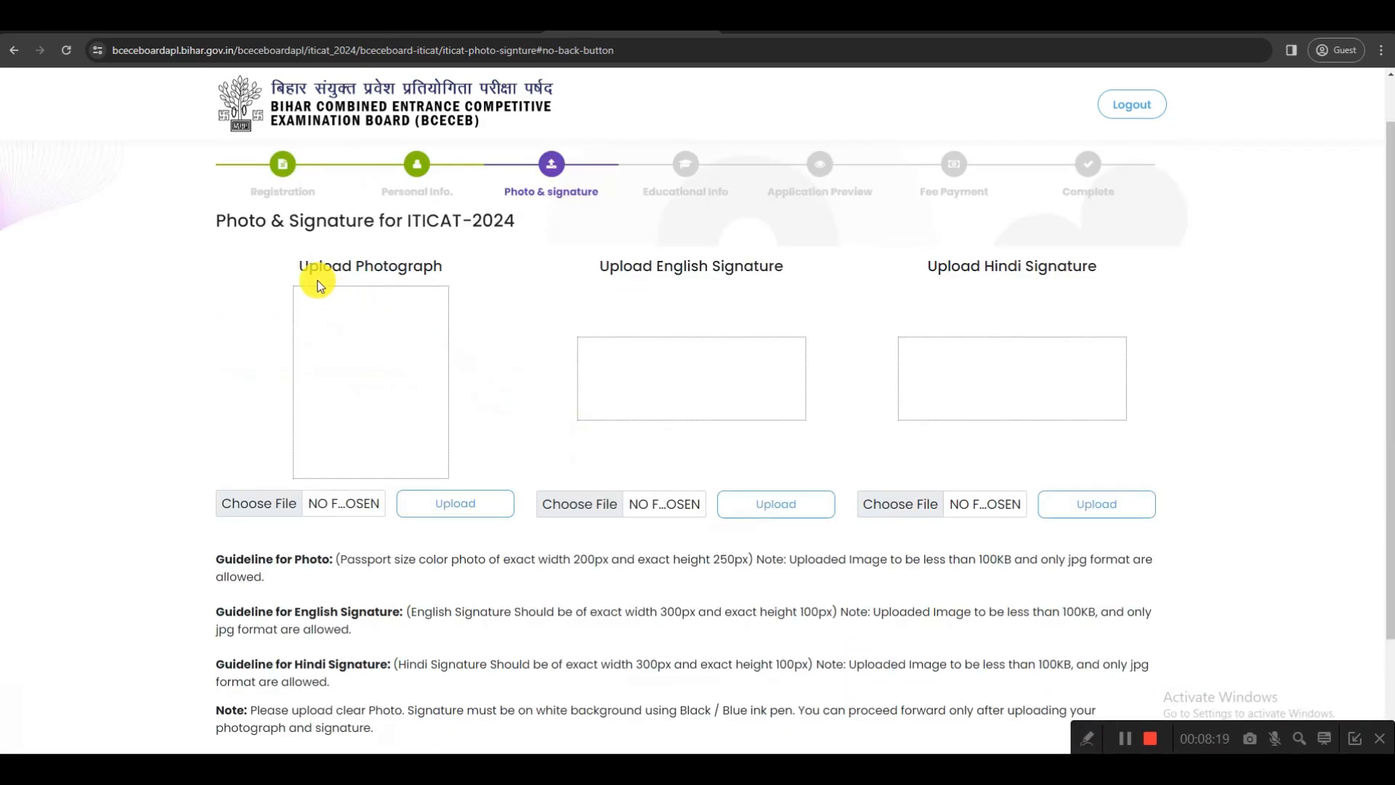
# Check the photograph rules in section 10.3 of PROS_ITICAT24.pdf, including the placard with the applicant's name and photo date
pyautogui.moveTo(299, 266); pyautogui.dragTo(441, 269)
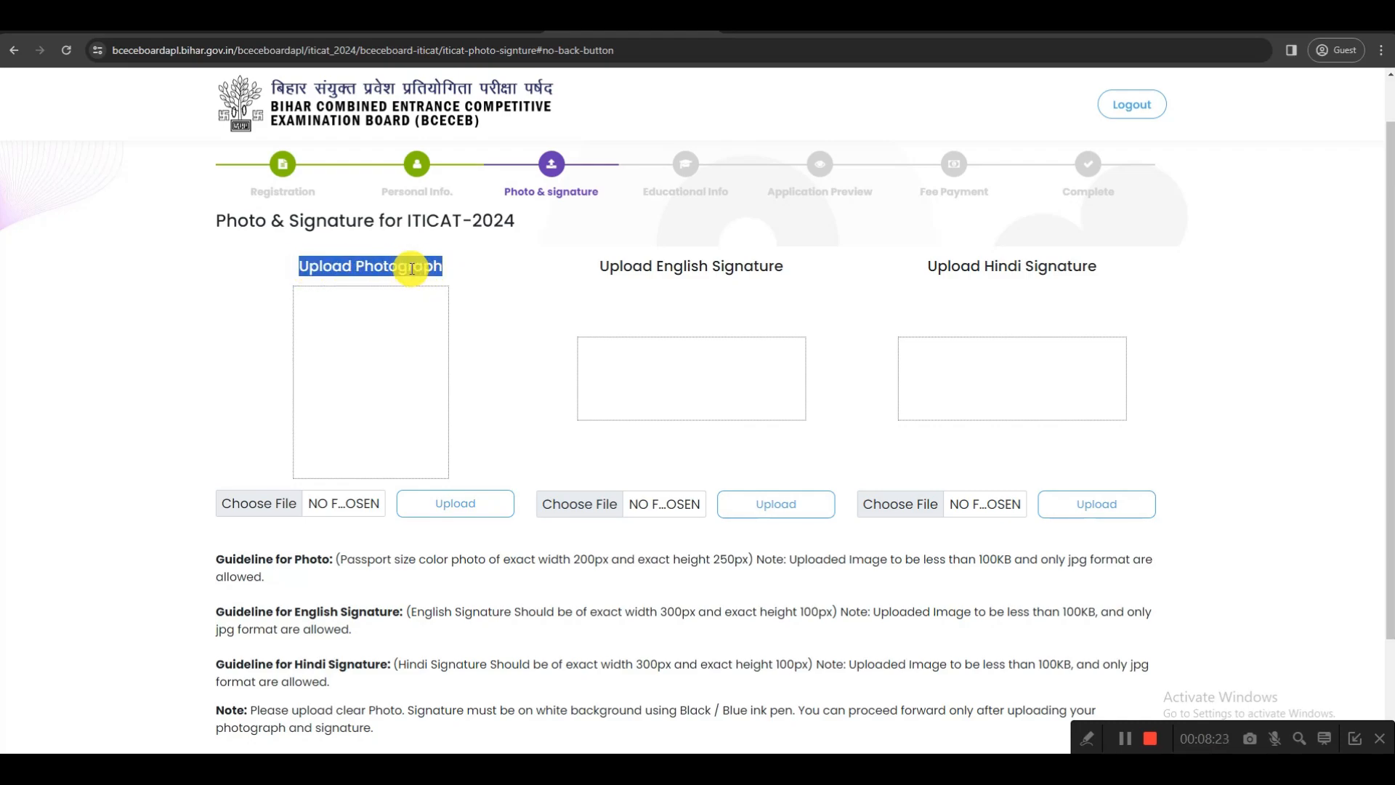
pyautogui.click(792, 31)
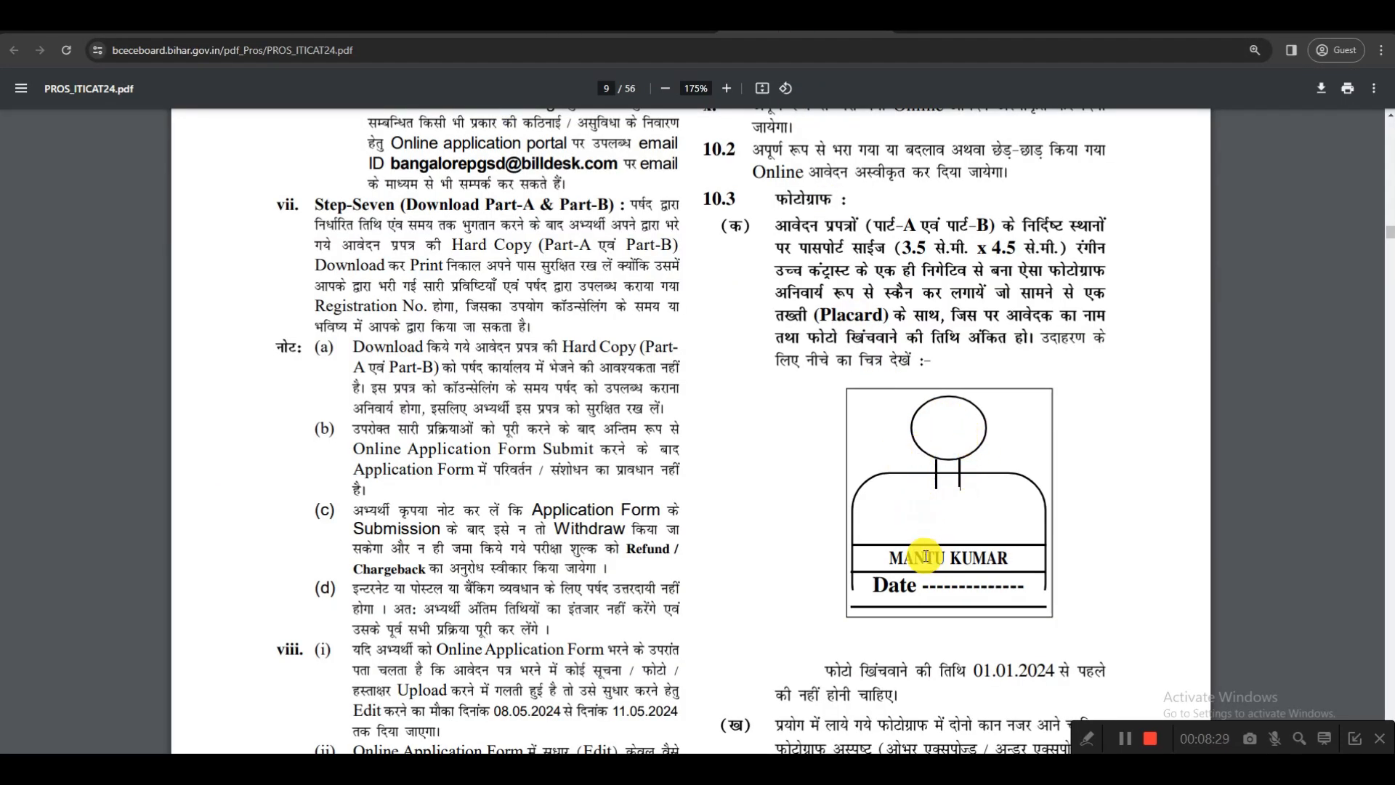
pyautogui.click(890, 558)
pyautogui.moveTo(891, 558); pyautogui.dragTo(1008, 560)
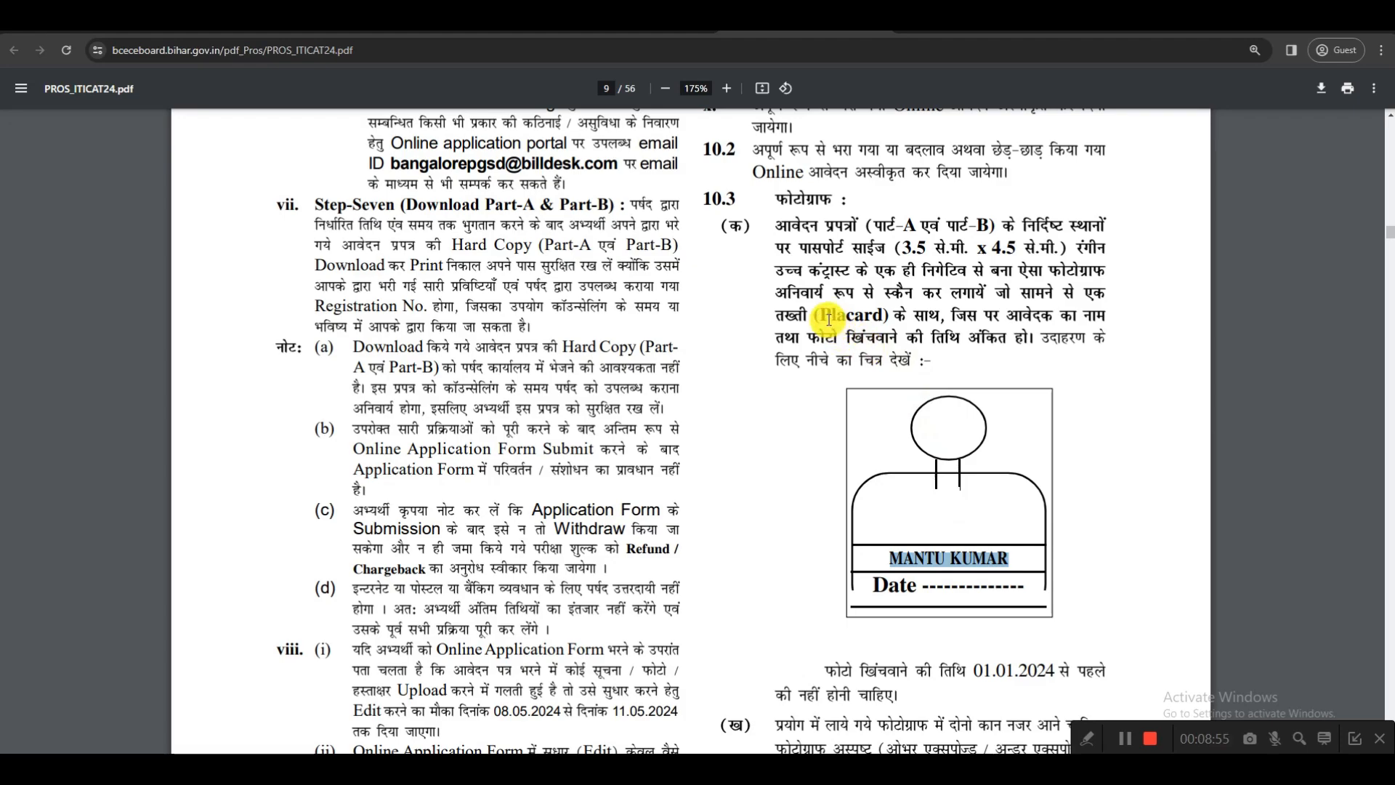
pyautogui.moveTo(819, 314); pyautogui.dragTo(886, 318)
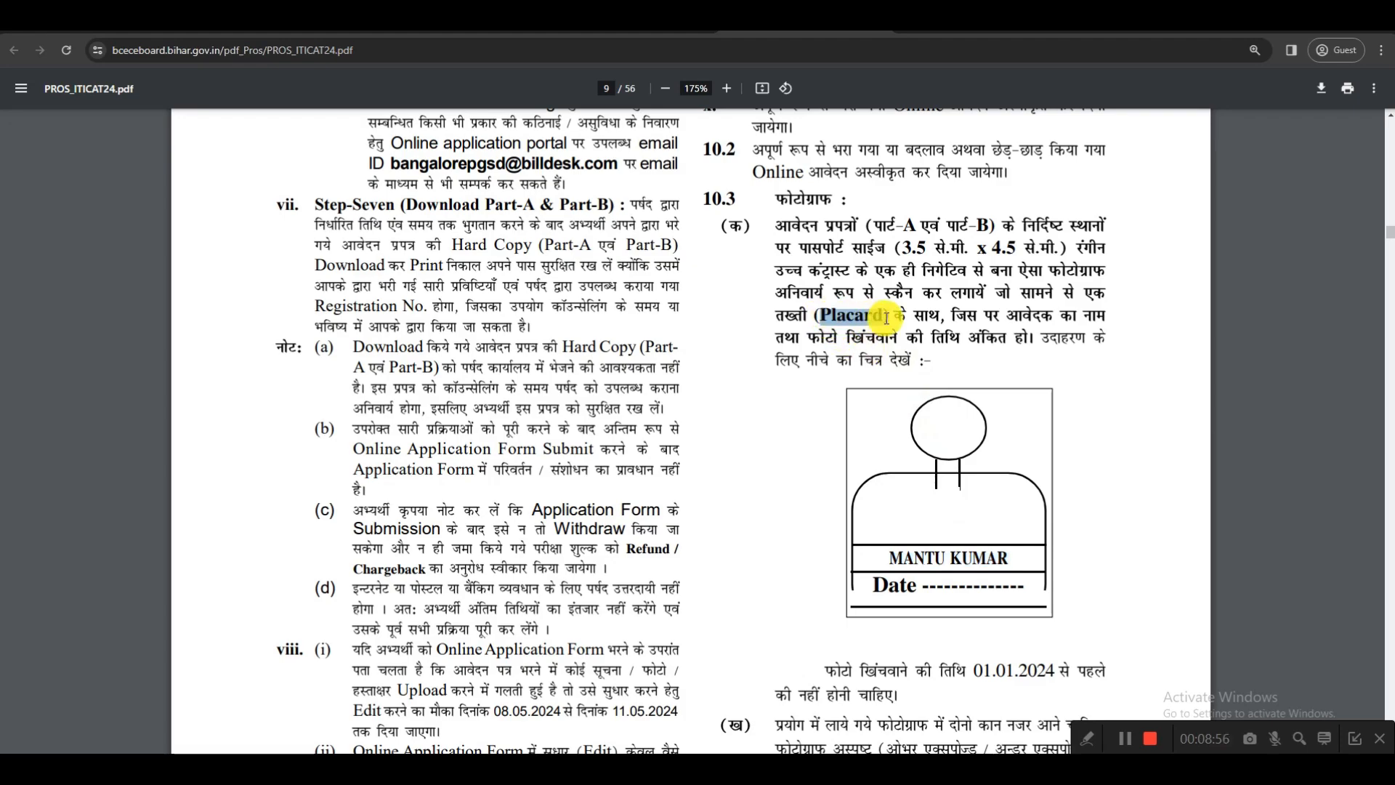
pyautogui.click(1014, 320)
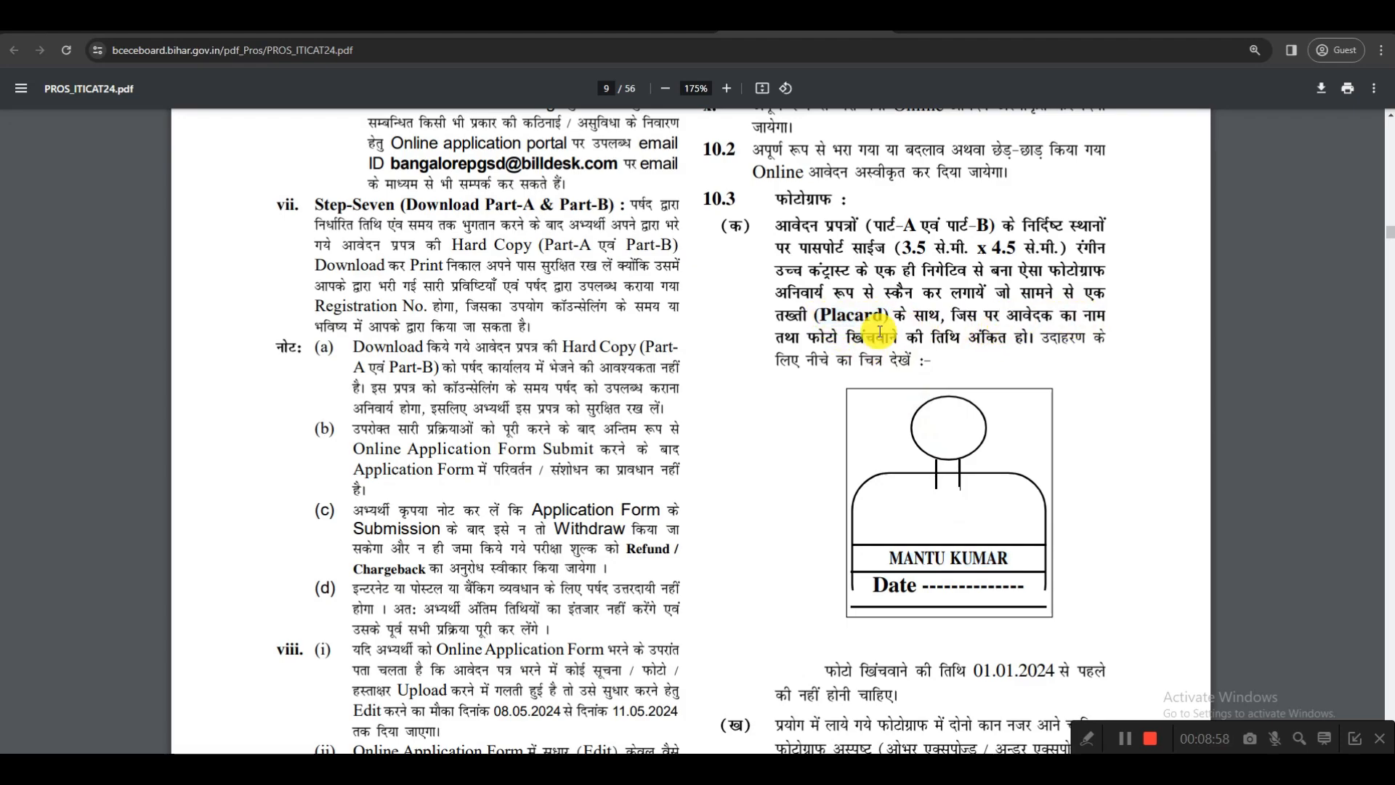
pyautogui.moveTo(812, 319); pyautogui.dragTo(888, 323)
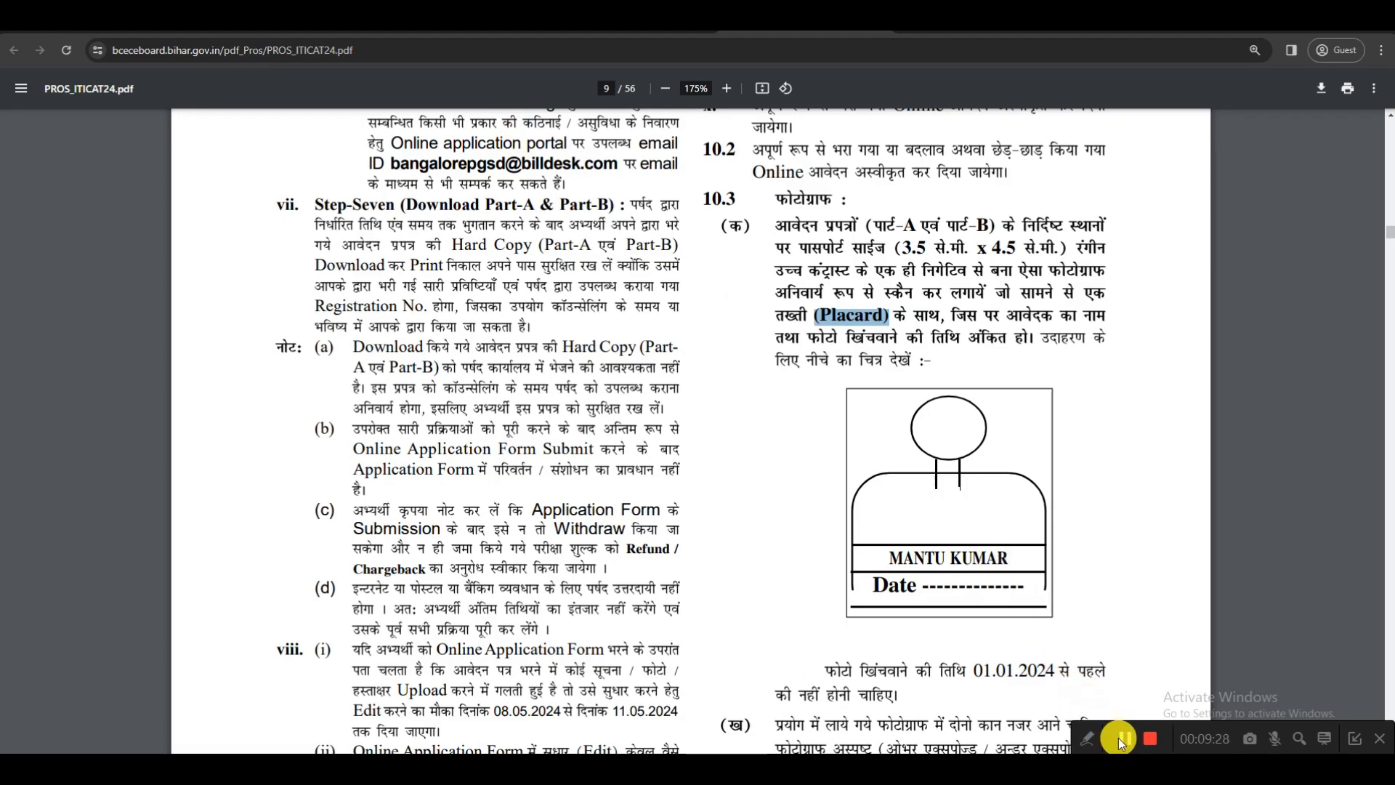
# Return to the Photo & Signature page and review the photo guideline's file size, width and height limits
pyautogui.hotkey('ctrl', 'shift', 'Tab')
pyautogui.moveTo(979, 559); pyautogui.dragTo(1004, 560)
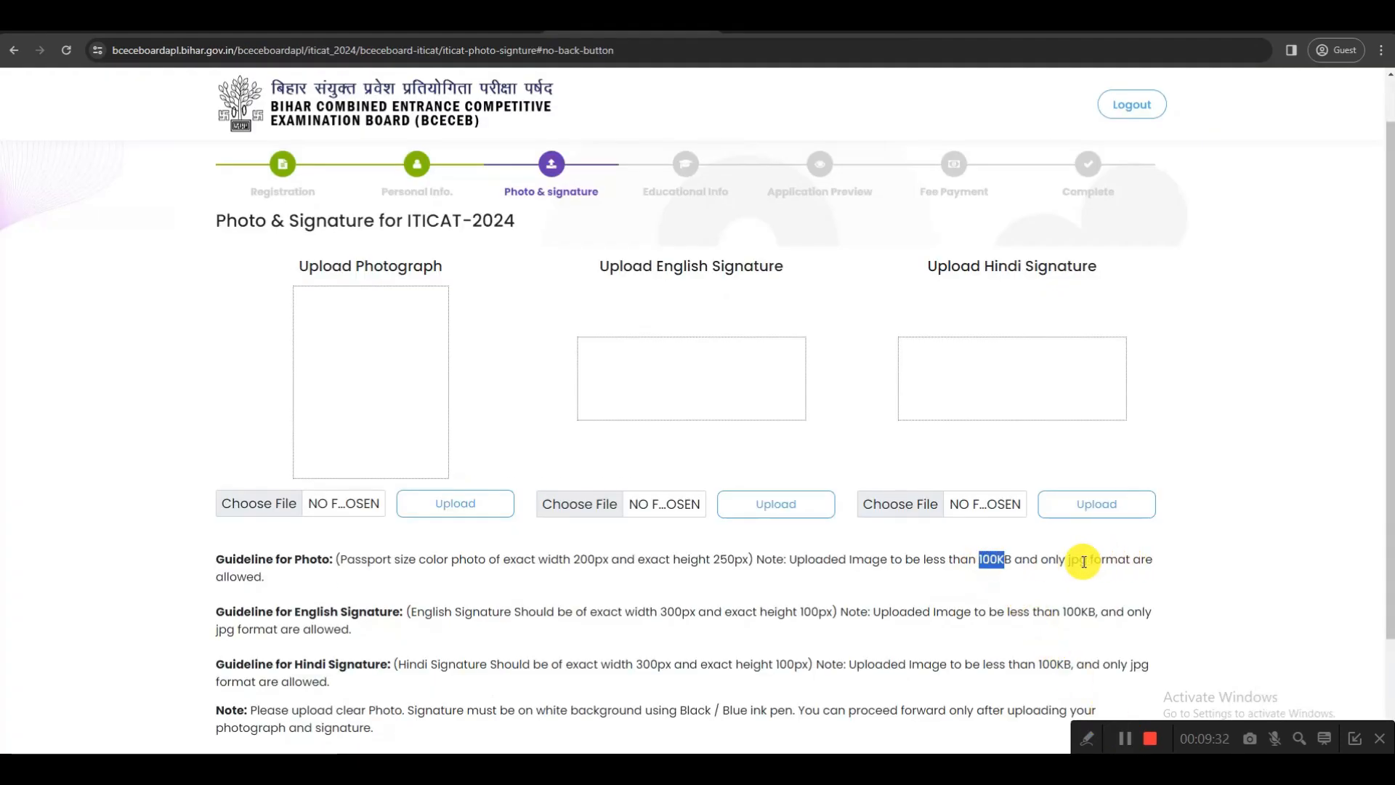
pyautogui.moveTo(574, 560); pyautogui.dragTo(604, 561)
pyautogui.moveTo(714, 561); pyautogui.dragTo(742, 562)
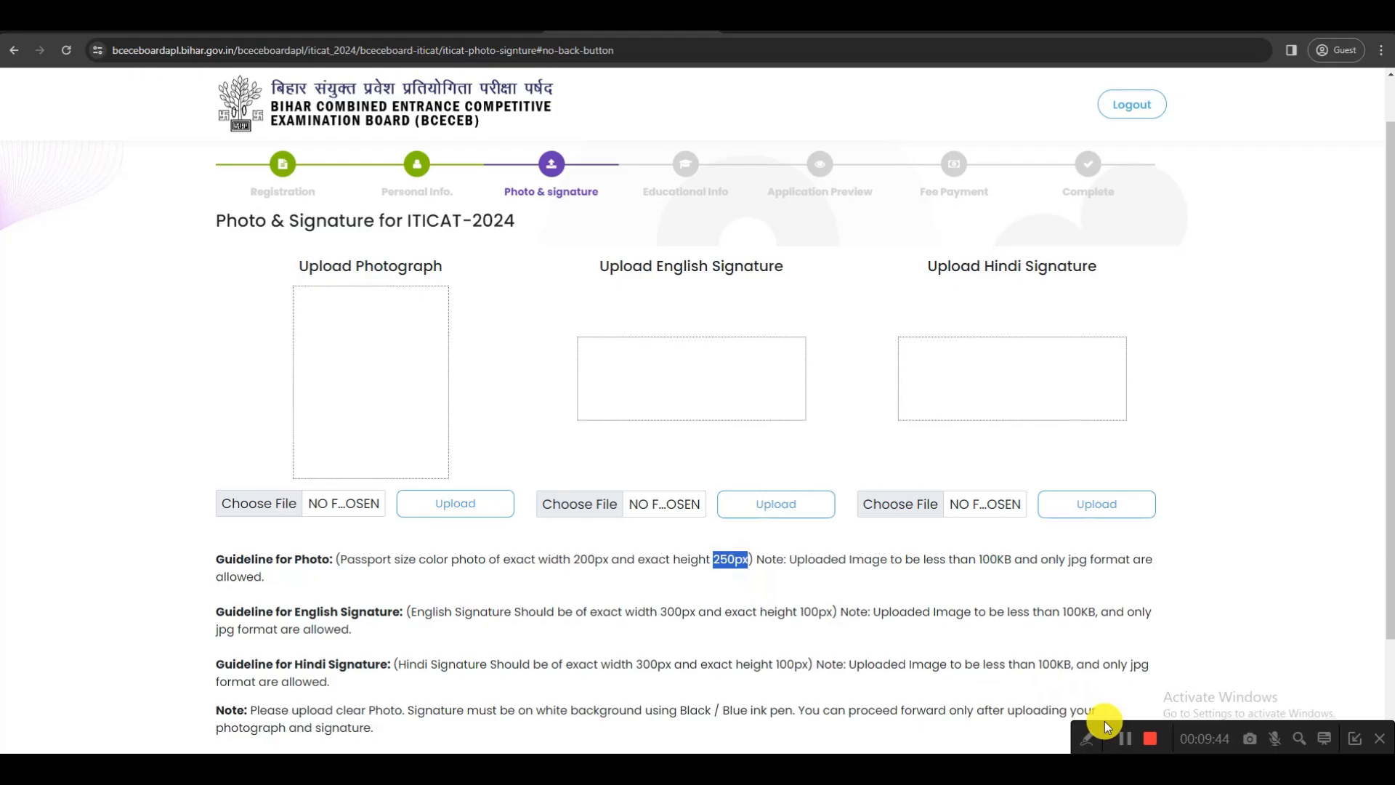
# Open the passport photograph from the Demo files folder in Paint
pyautogui.click(1125, 738)
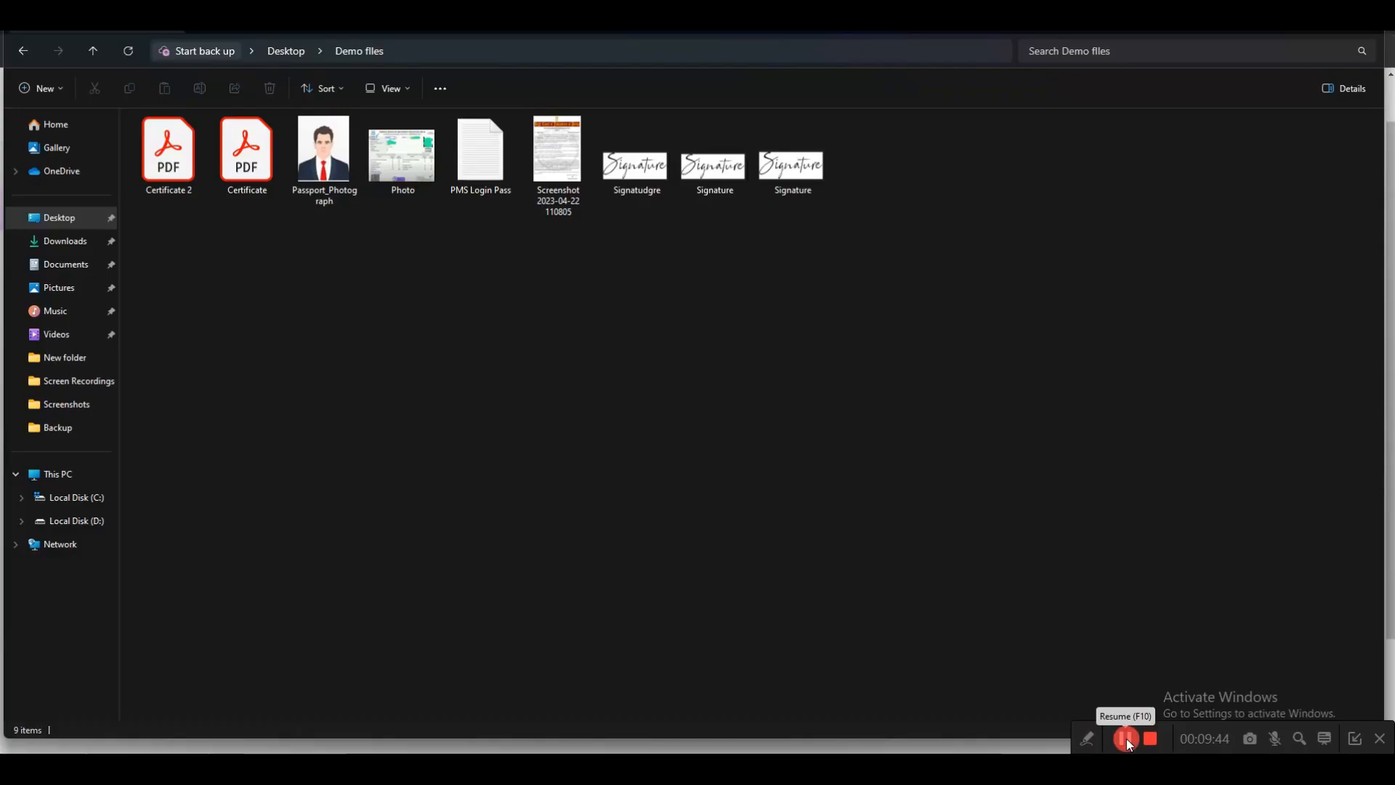
pyautogui.click(327, 169)
pyautogui.rightClick(327, 168)
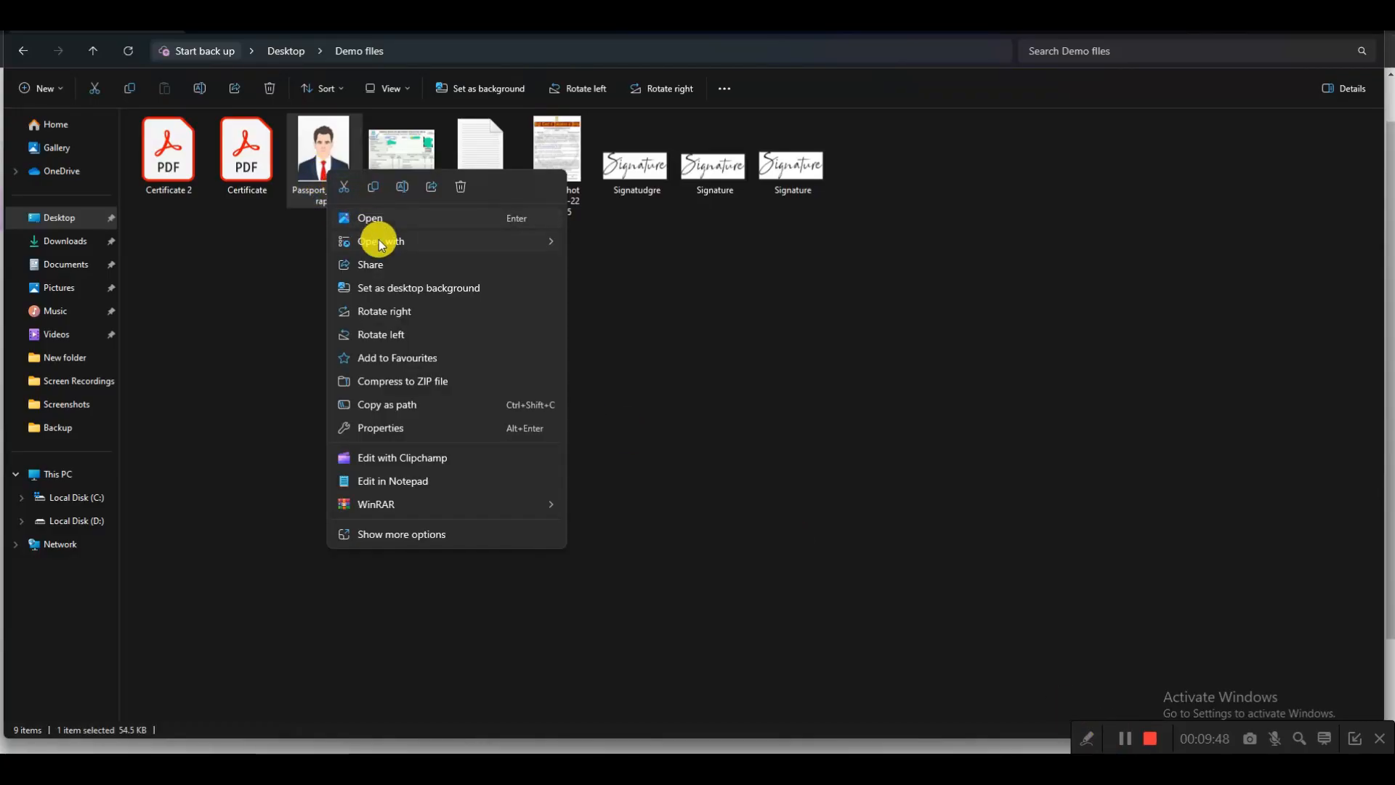
pyautogui.moveTo(376, 242)
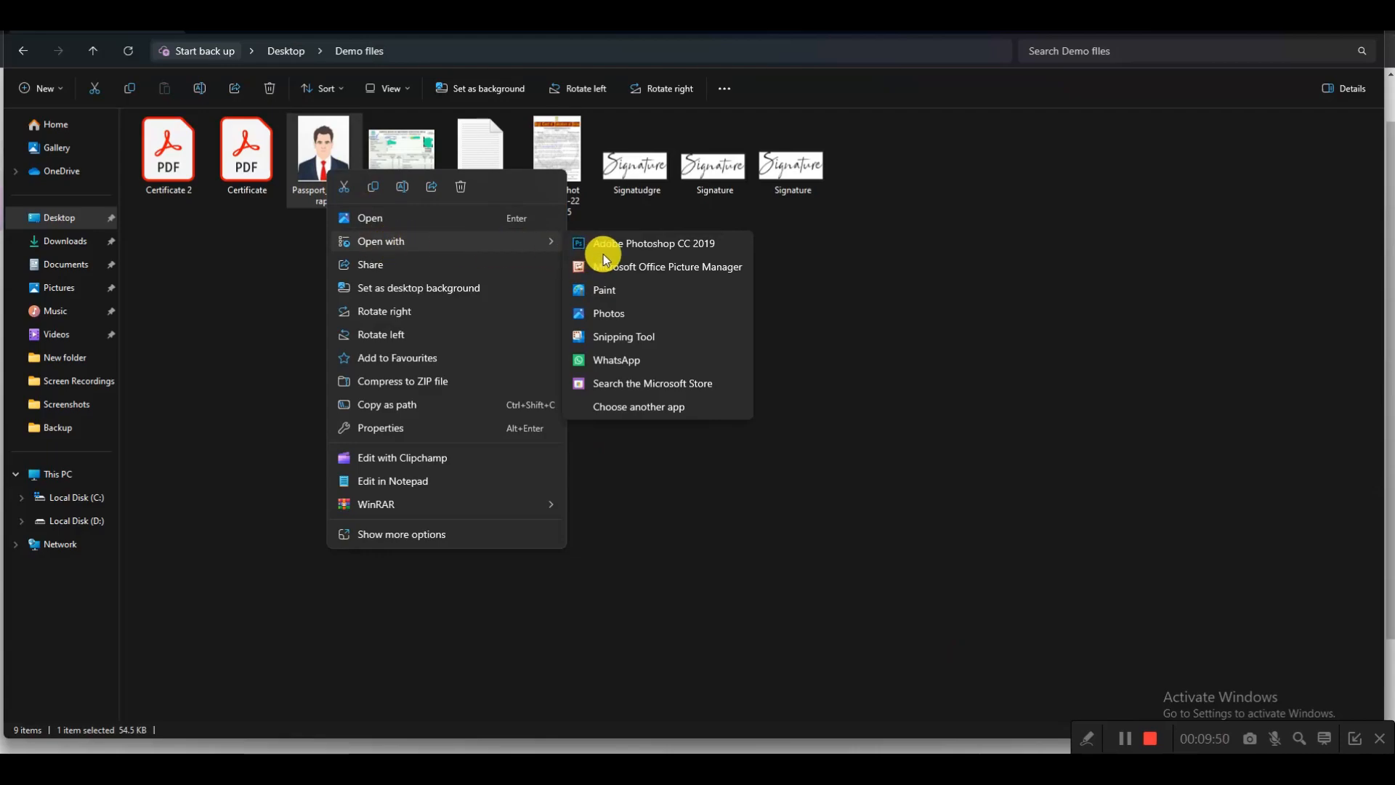
pyautogui.click(610, 297)
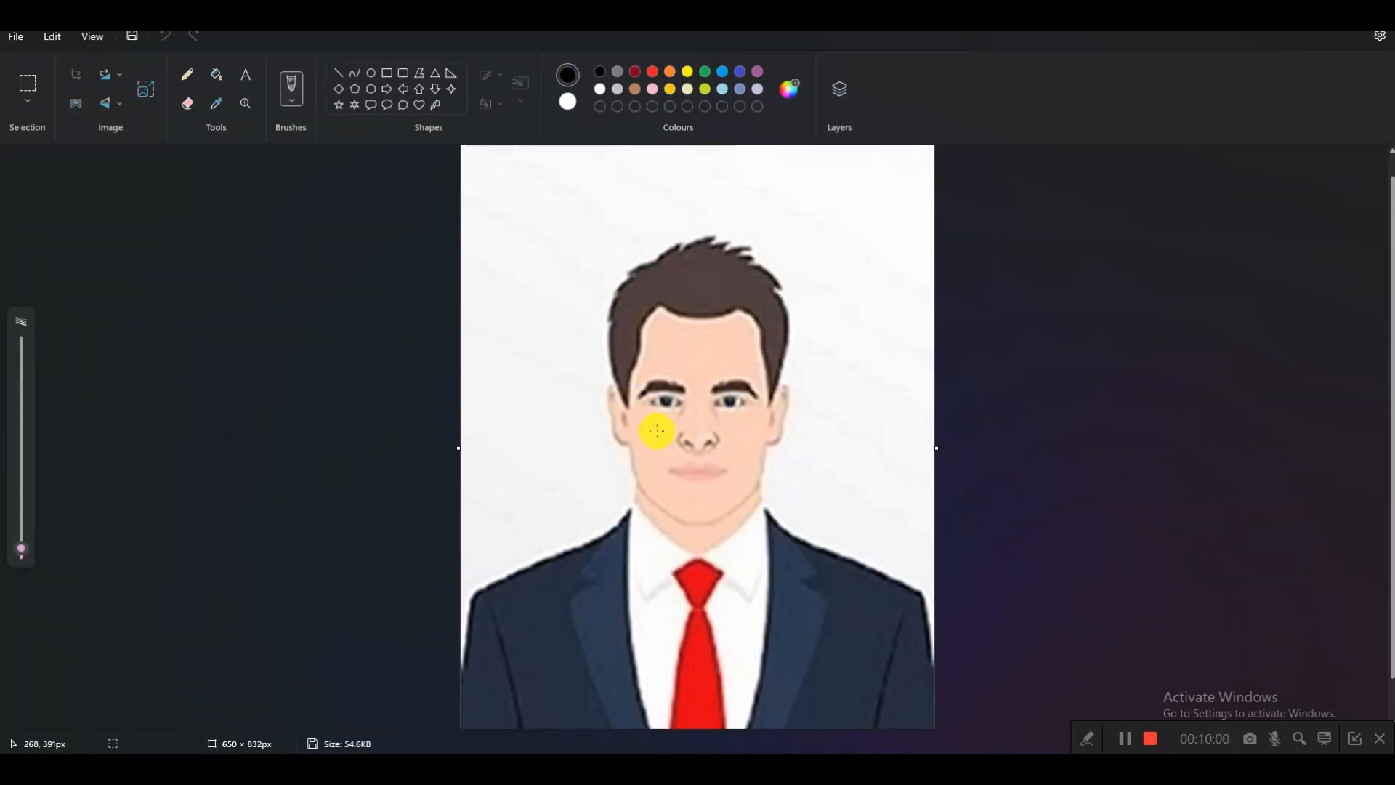
# Clear a rectangular area of about 620 × 174 px across the chest of the portrait to make a white placard
pyautogui.scroll(-1, 655, 450)
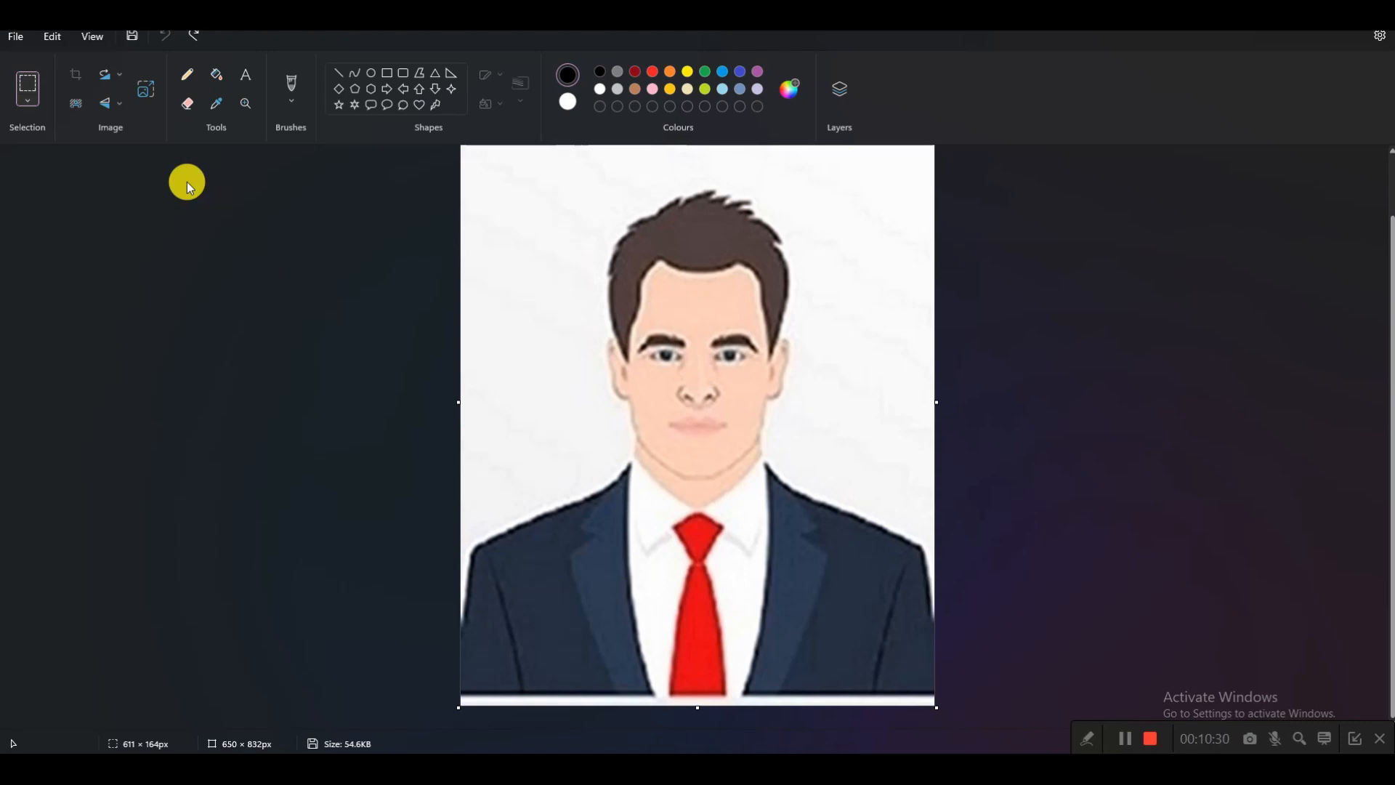
pyautogui.click(27, 88)
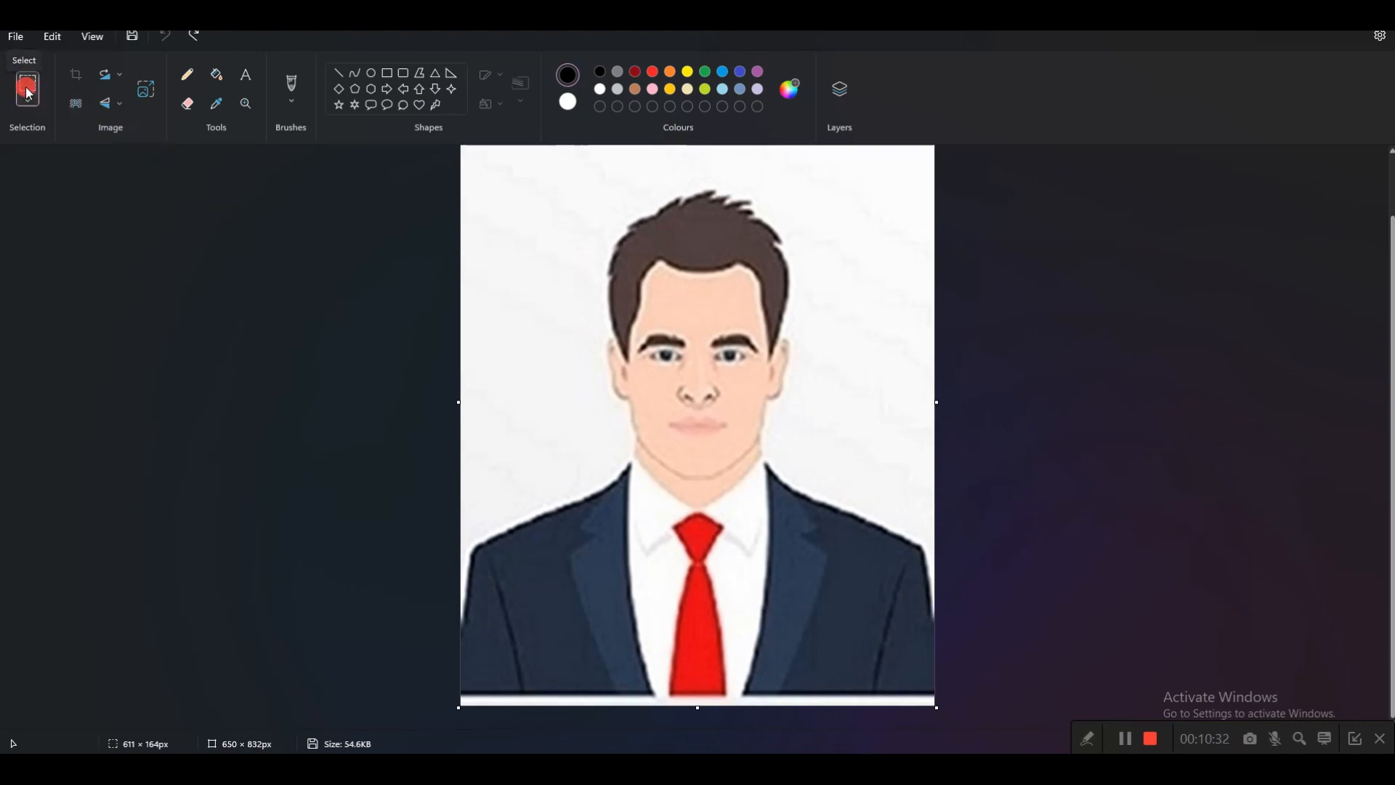
pyautogui.moveTo(475, 559); pyautogui.dragTo(926, 686)
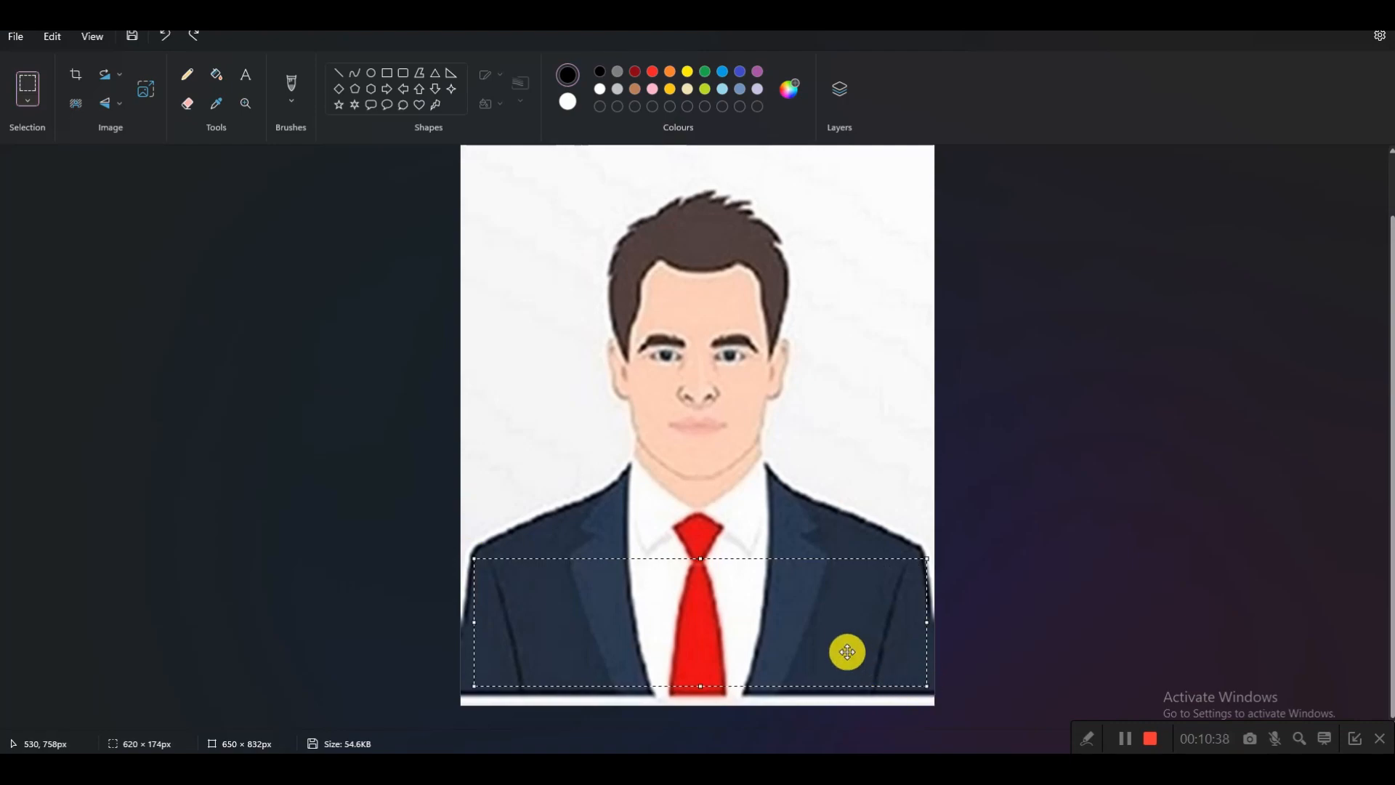
pyautogui.press('Delete')
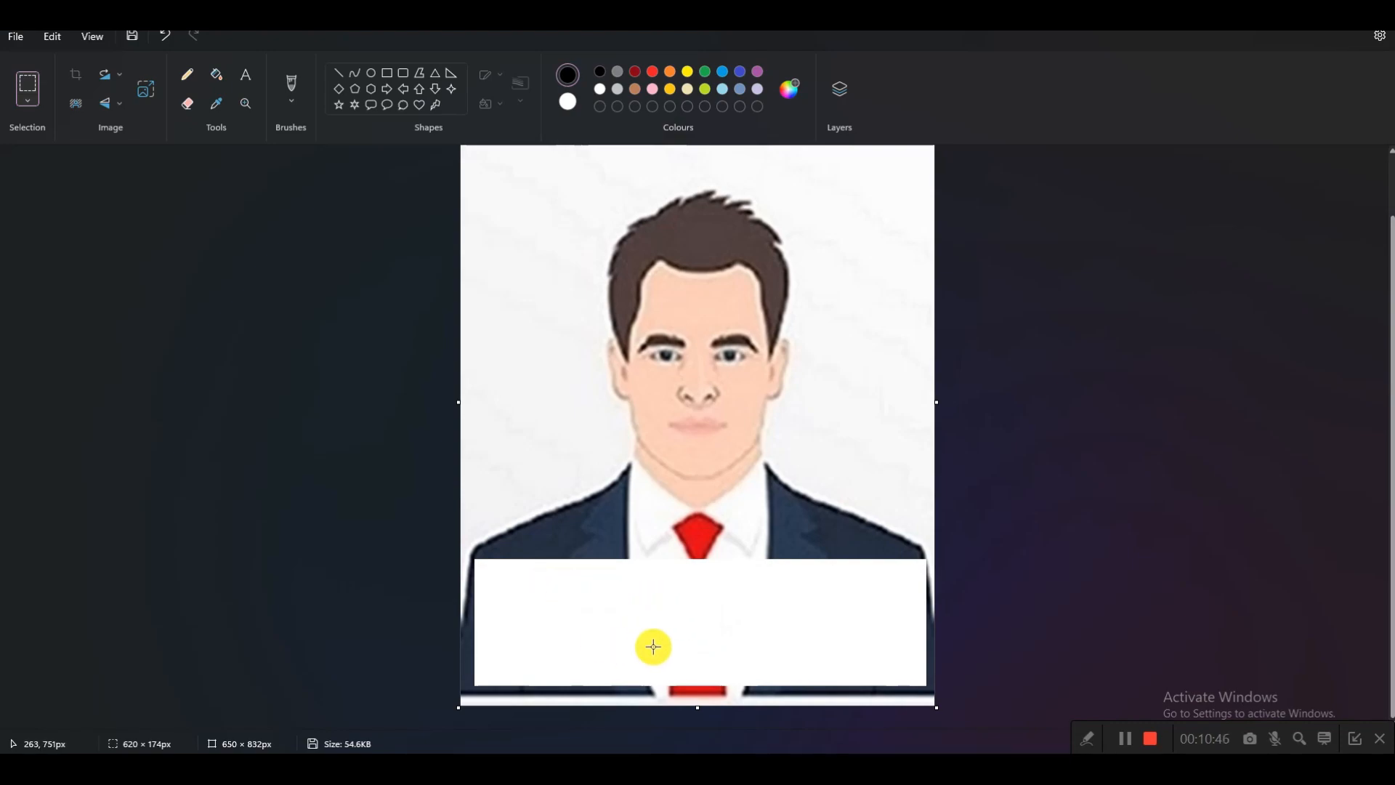
# Add the applicant's name and the date 06-04-2024 as centred bold Calibri 22 text on the white placard
pyautogui.click(244, 80)
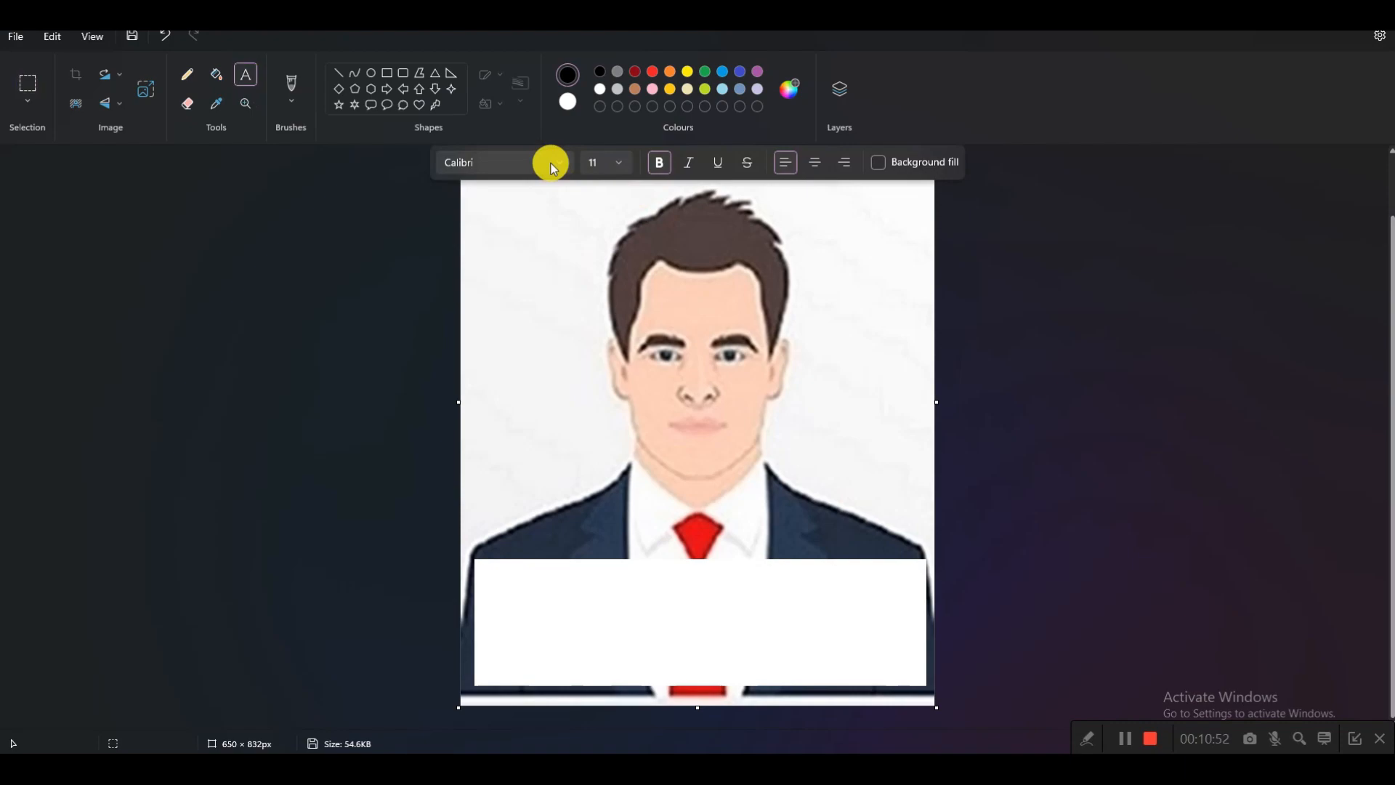
pyautogui.click(587, 620)
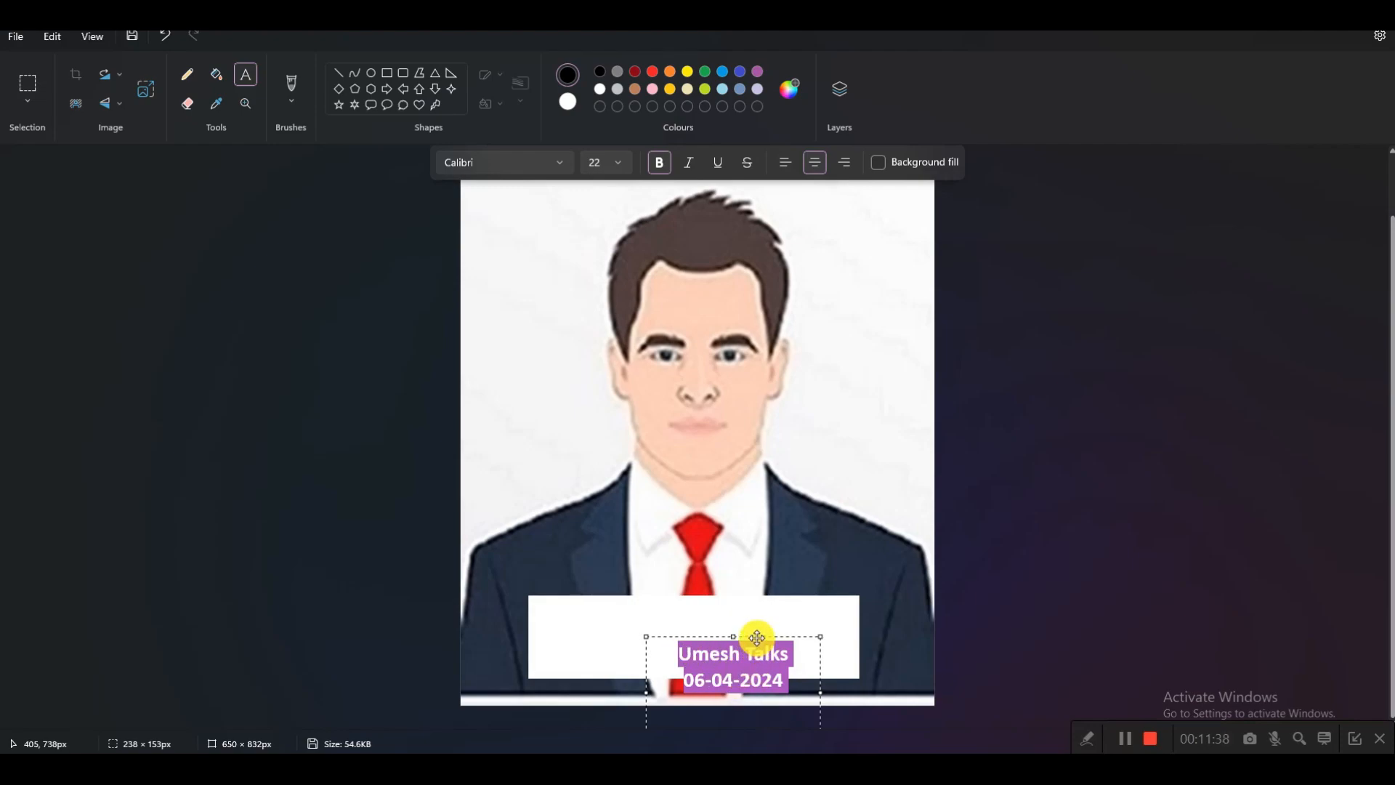
pyautogui.moveTo(757, 635); pyautogui.dragTo(723, 604)
pyautogui.moveTo(706, 606); pyautogui.dragTo(705, 608)
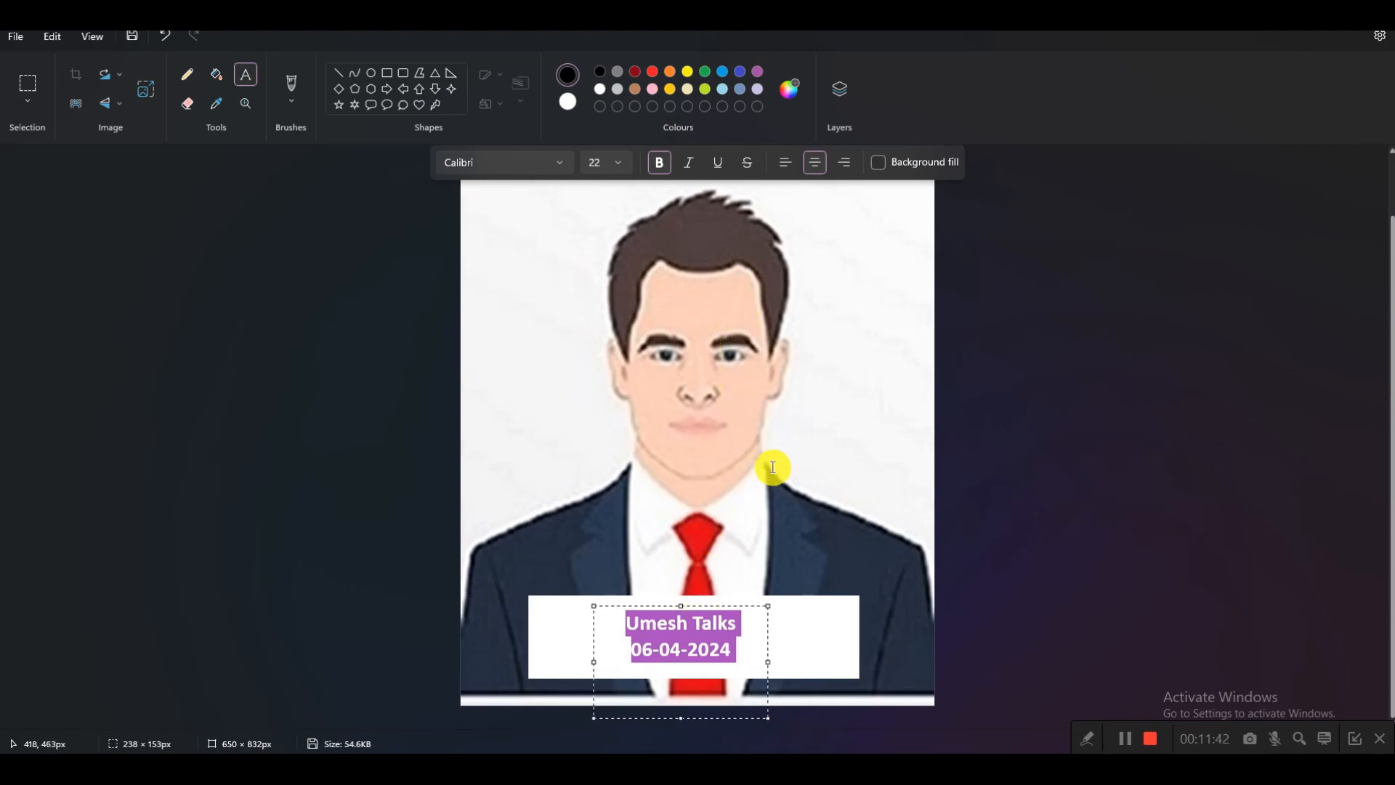
pyautogui.click(794, 655)
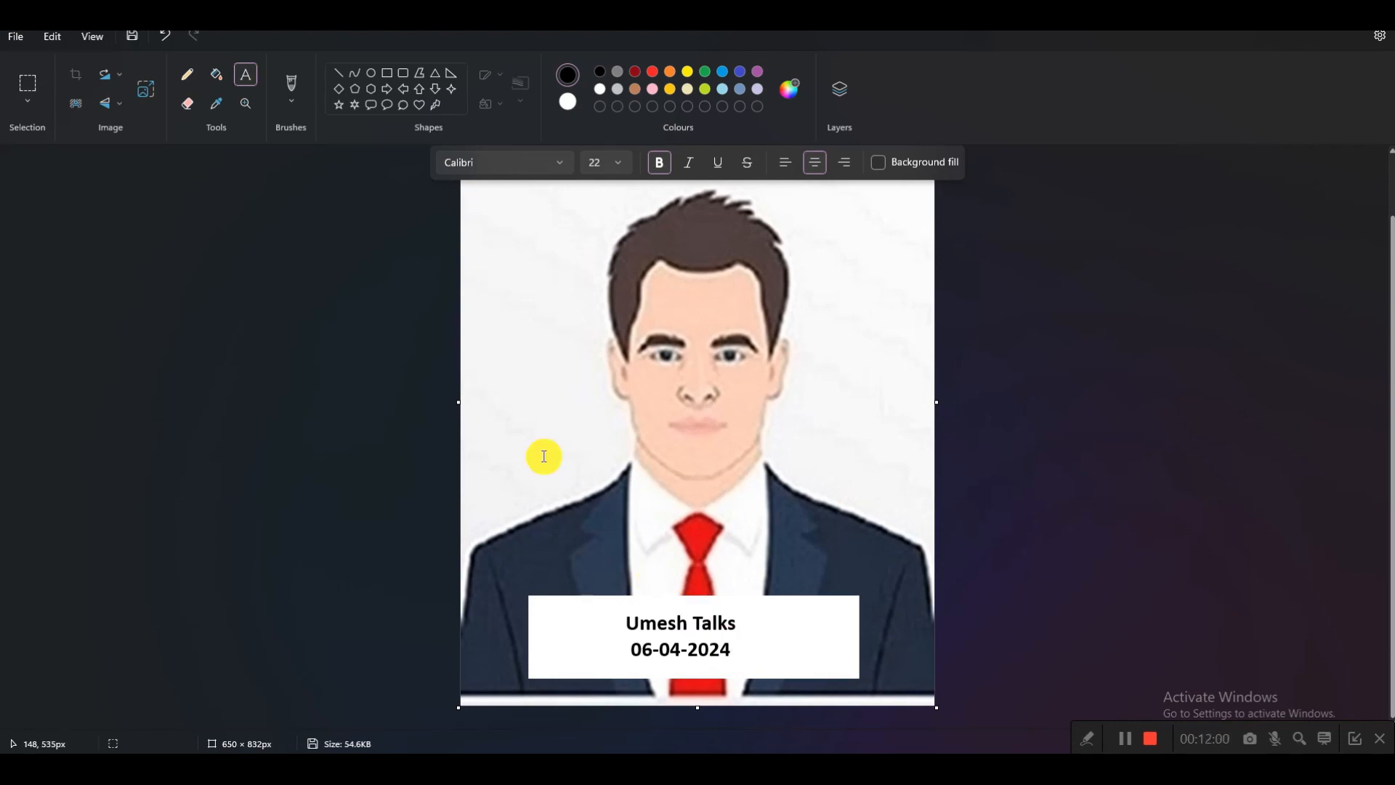
# Resize the photograph to 200 × 250 pixels with the aspect ratio unlocked
pyautogui.click(146, 91)
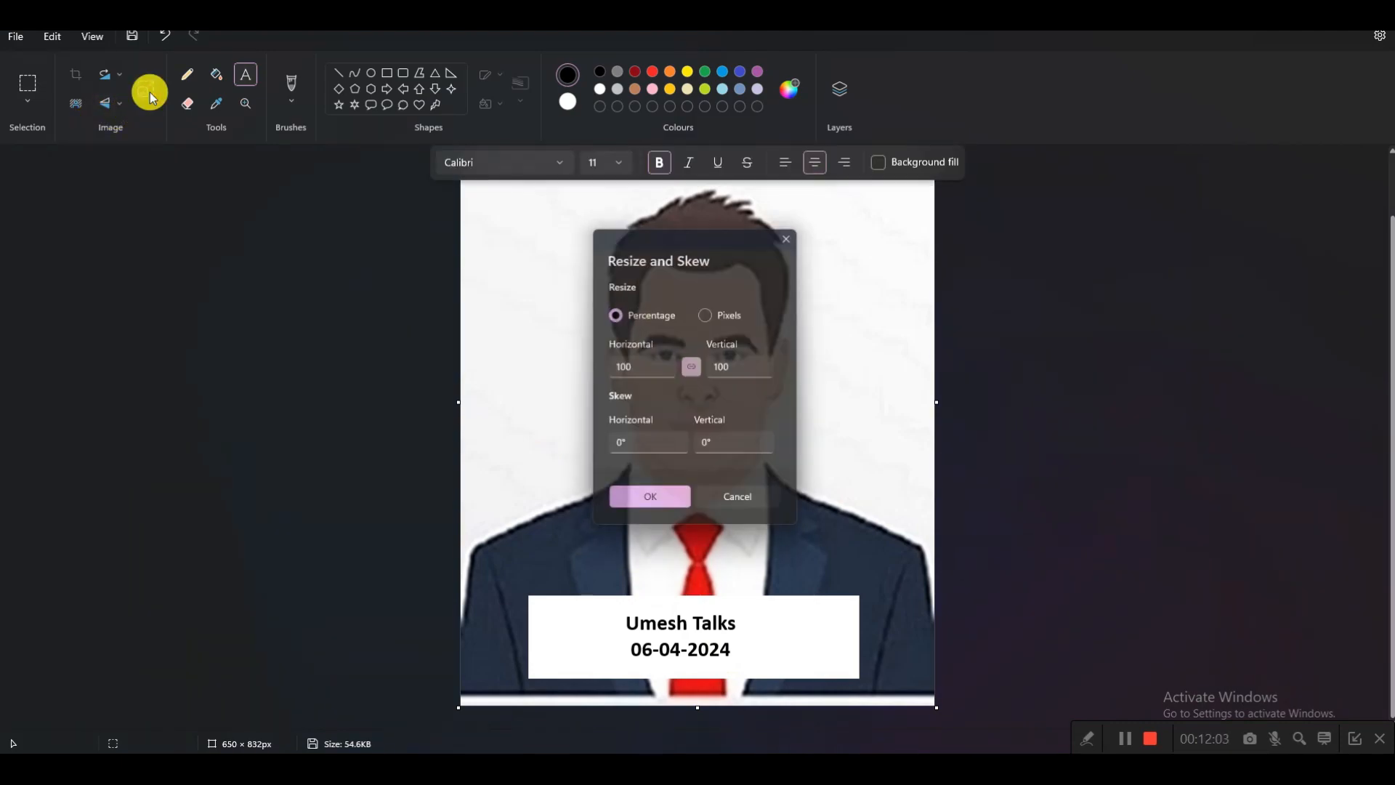
pyautogui.click(706, 314)
pyautogui.doubleClick(638, 369)
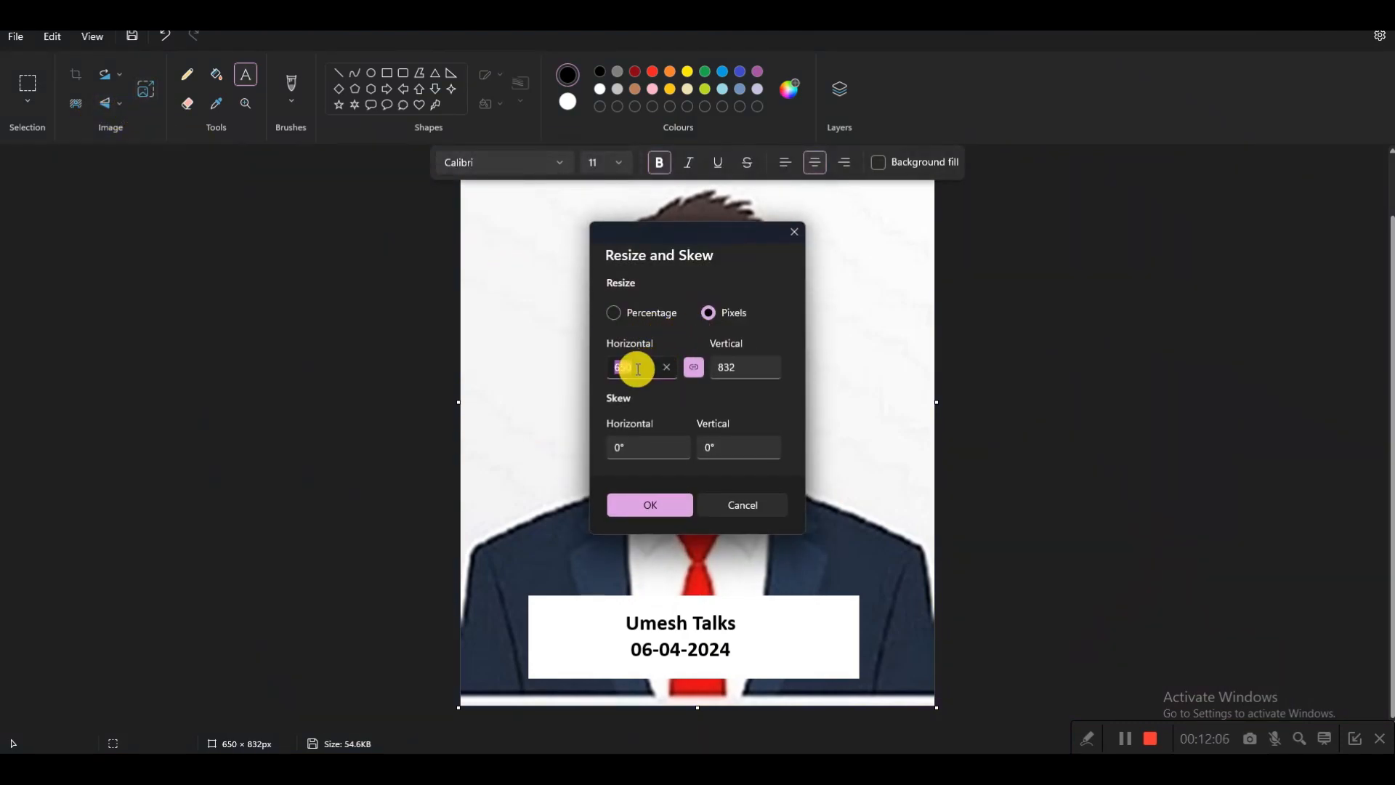
pyautogui.click(693, 369)
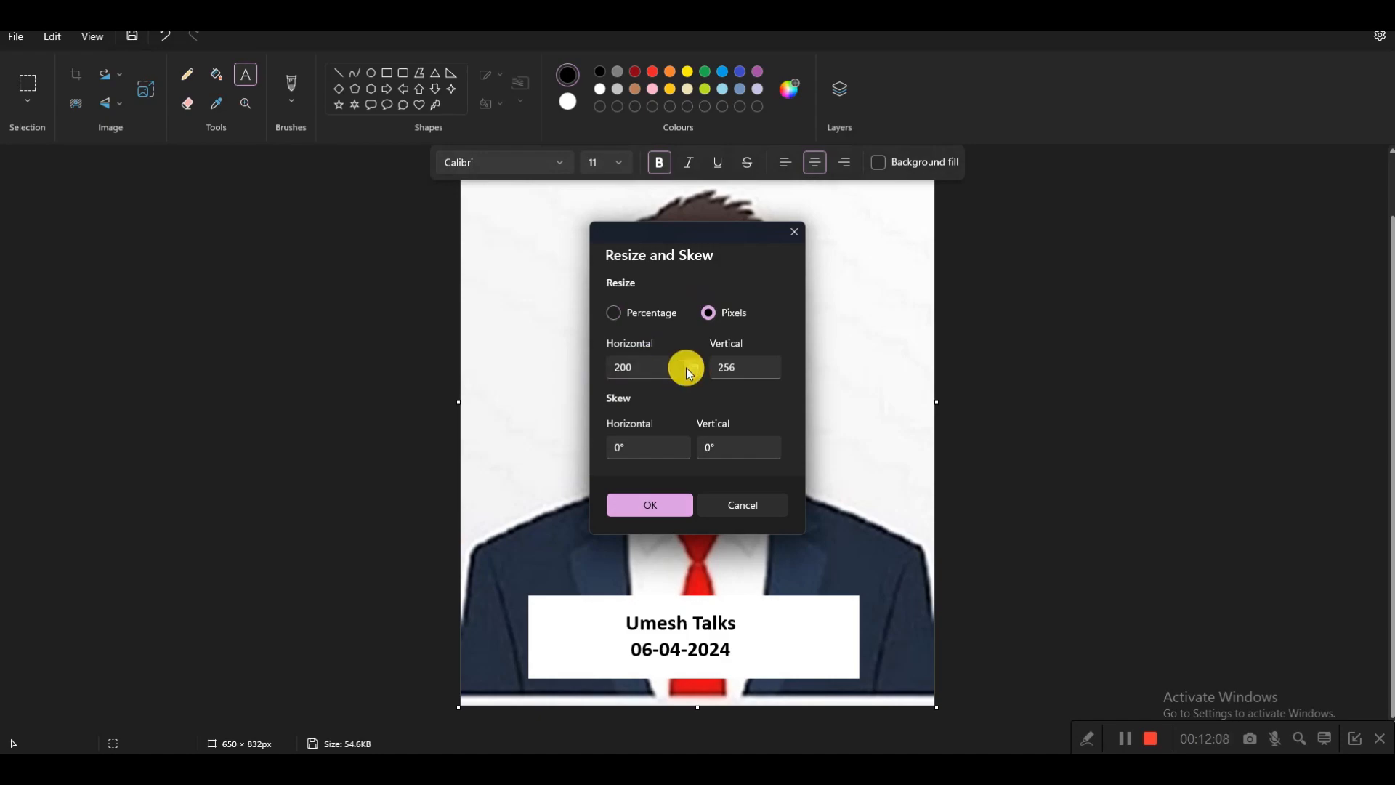
pyautogui.click(652, 365)
pyautogui.doubleClick(747, 369)
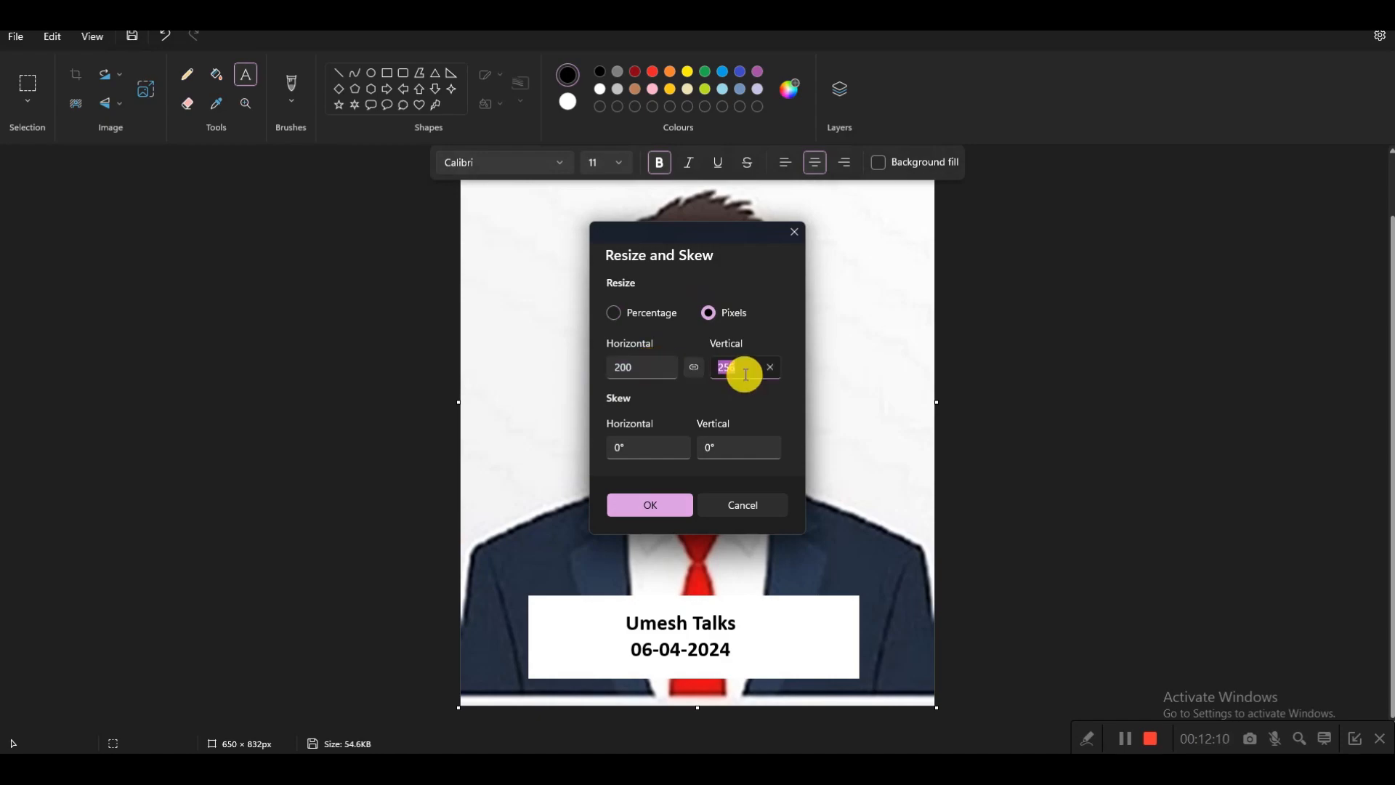
pyautogui.write('250')
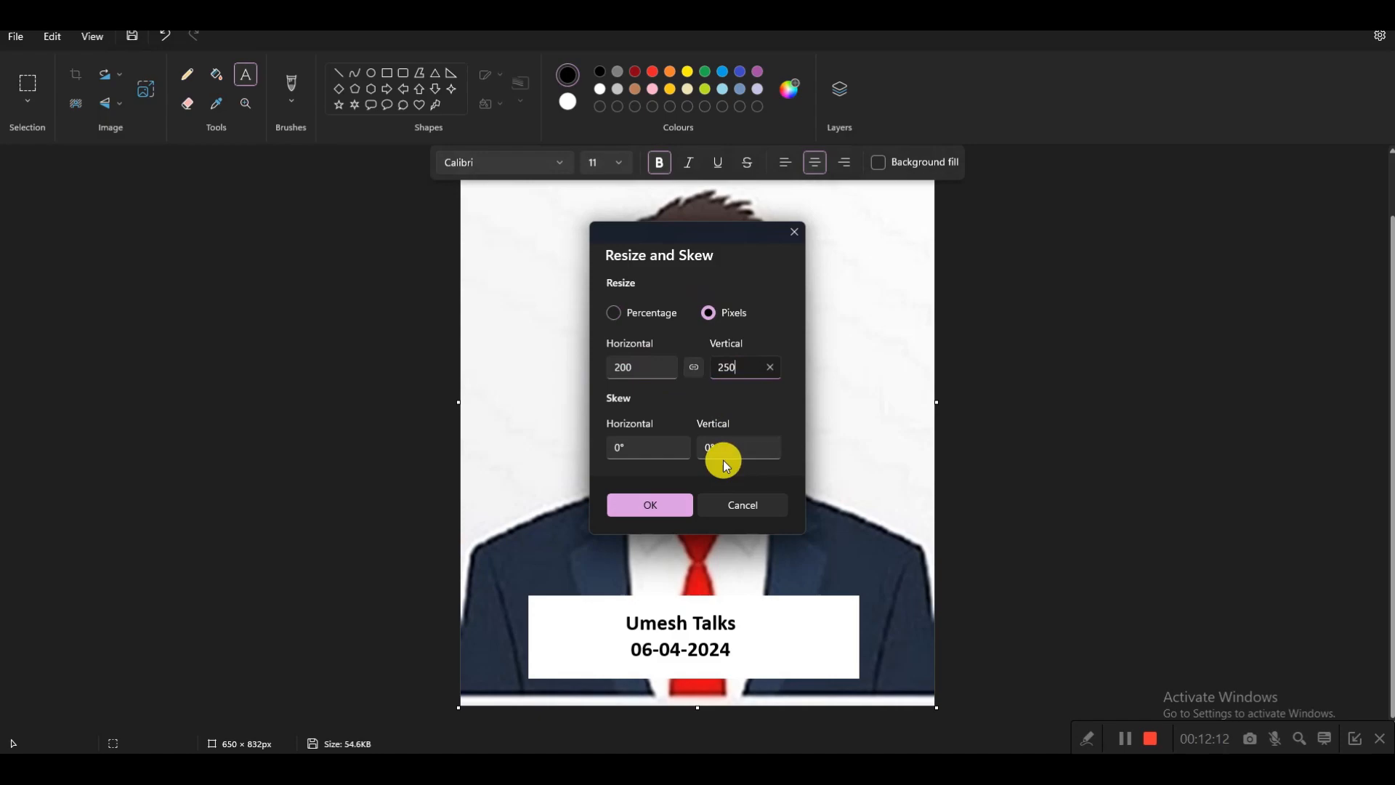
pyautogui.click(643, 506)
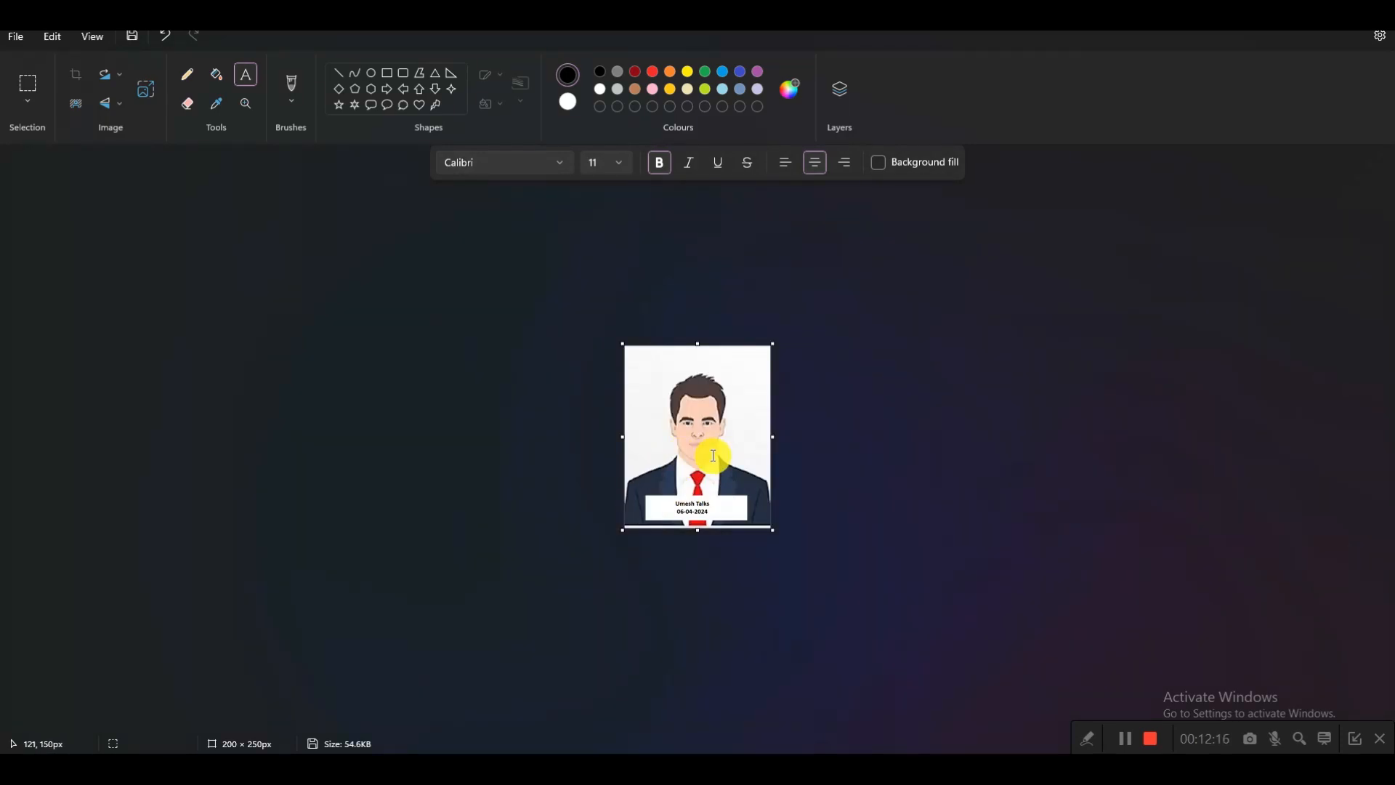
pyautogui.click(1128, 739)
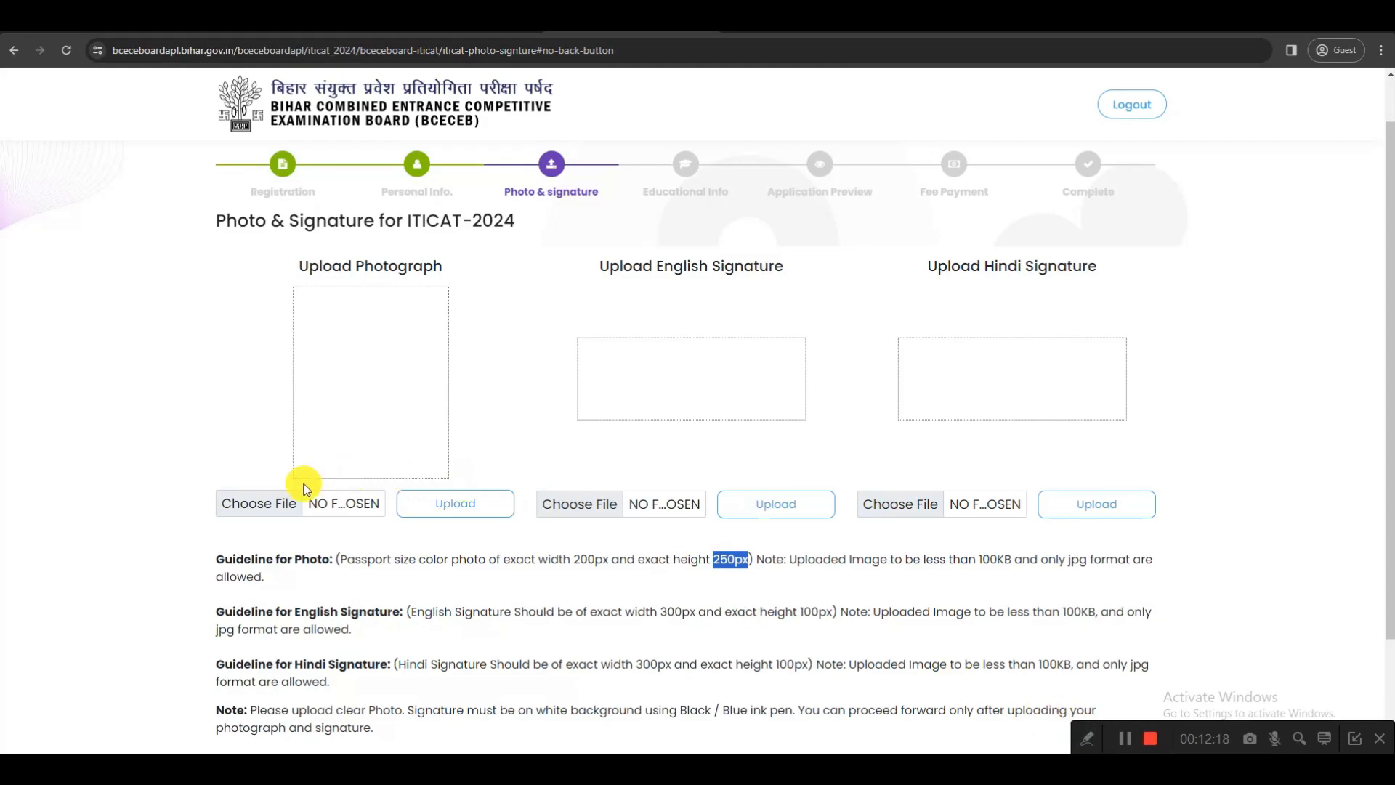
# Upload the Passport_Photograph file from the Demo files folder as the applicant's photograph
pyautogui.click(250, 505)
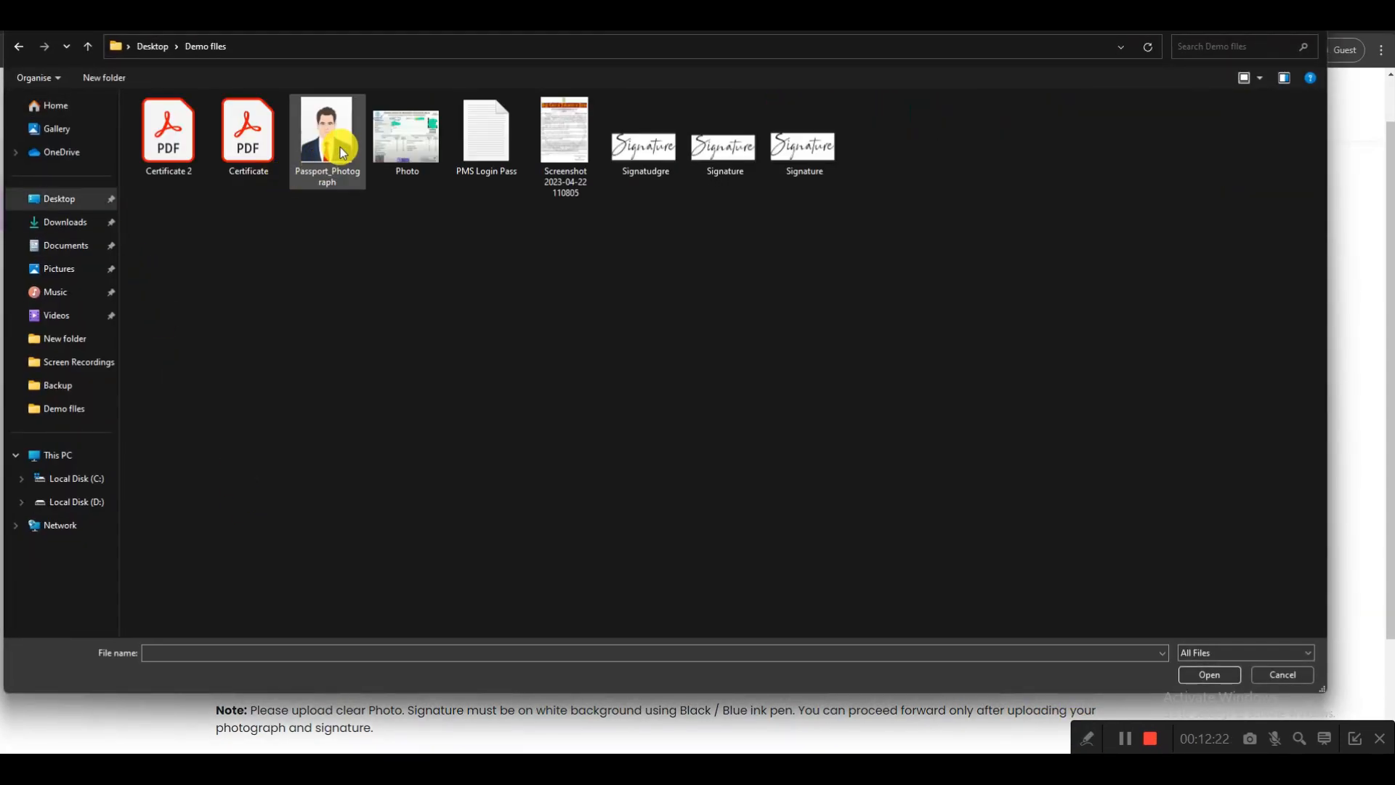
pyautogui.doubleClick(340, 147)
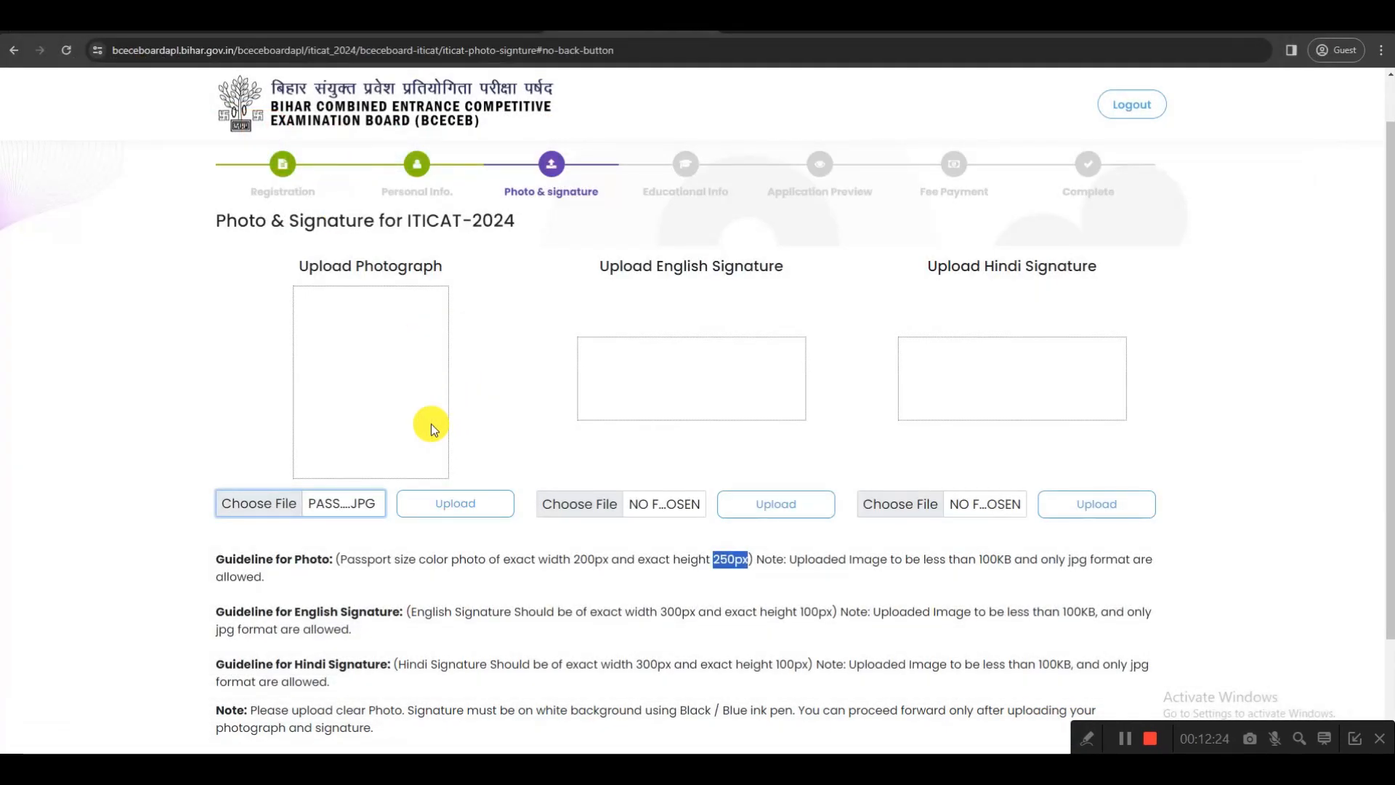
pyautogui.click(465, 502)
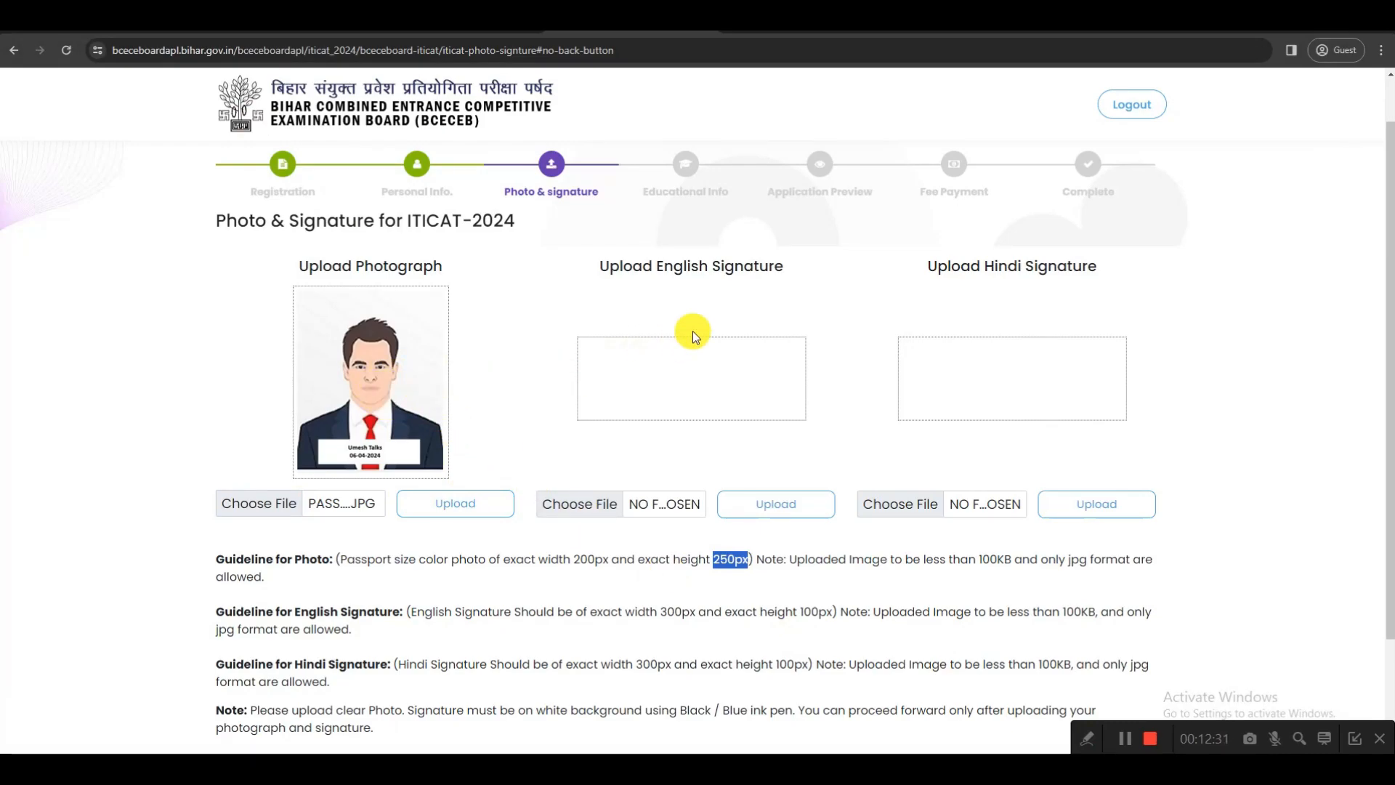
# Review the English signature requirements for background, ink colour, exact width and exact height
pyautogui.moveTo(658, 265); pyautogui.dragTo(787, 275)
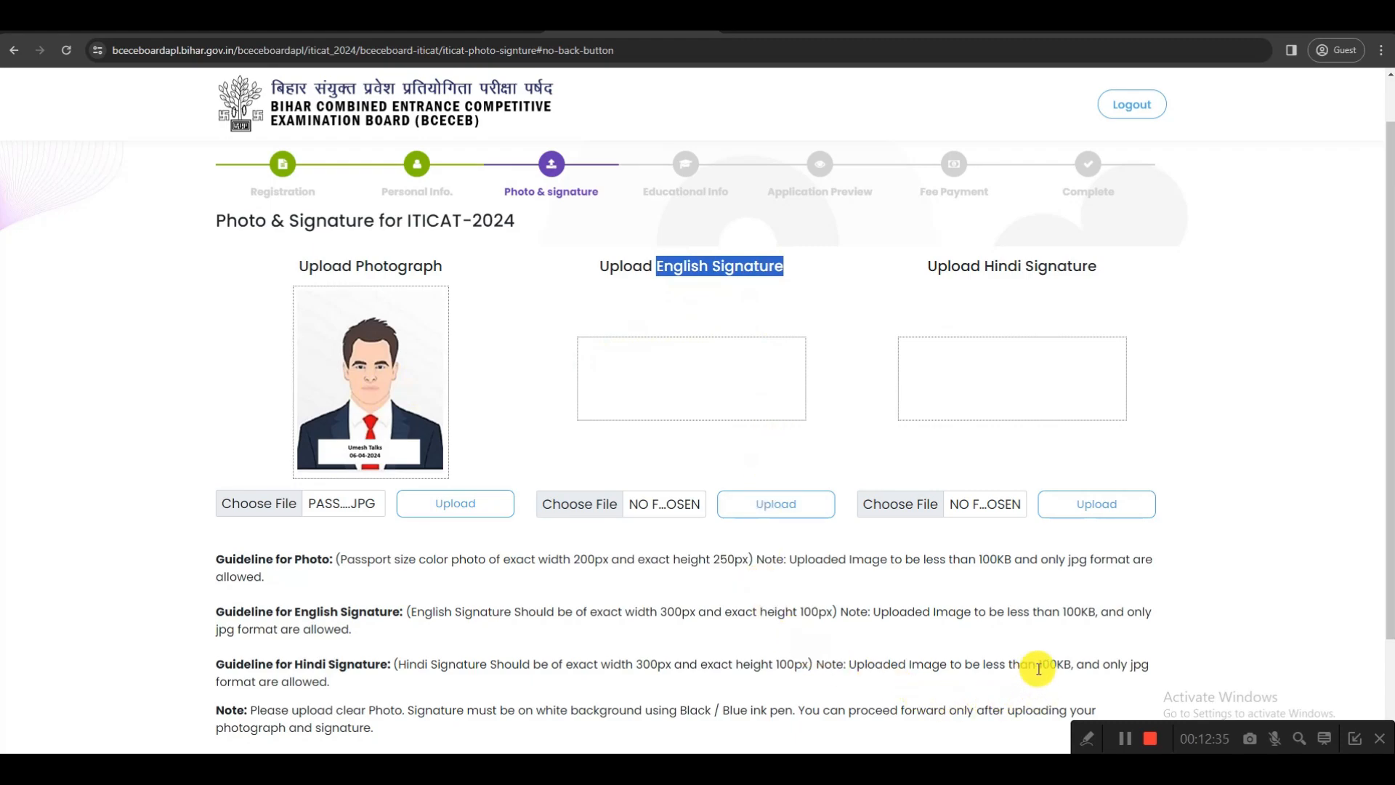
pyautogui.scroll(-1, 936, 679)
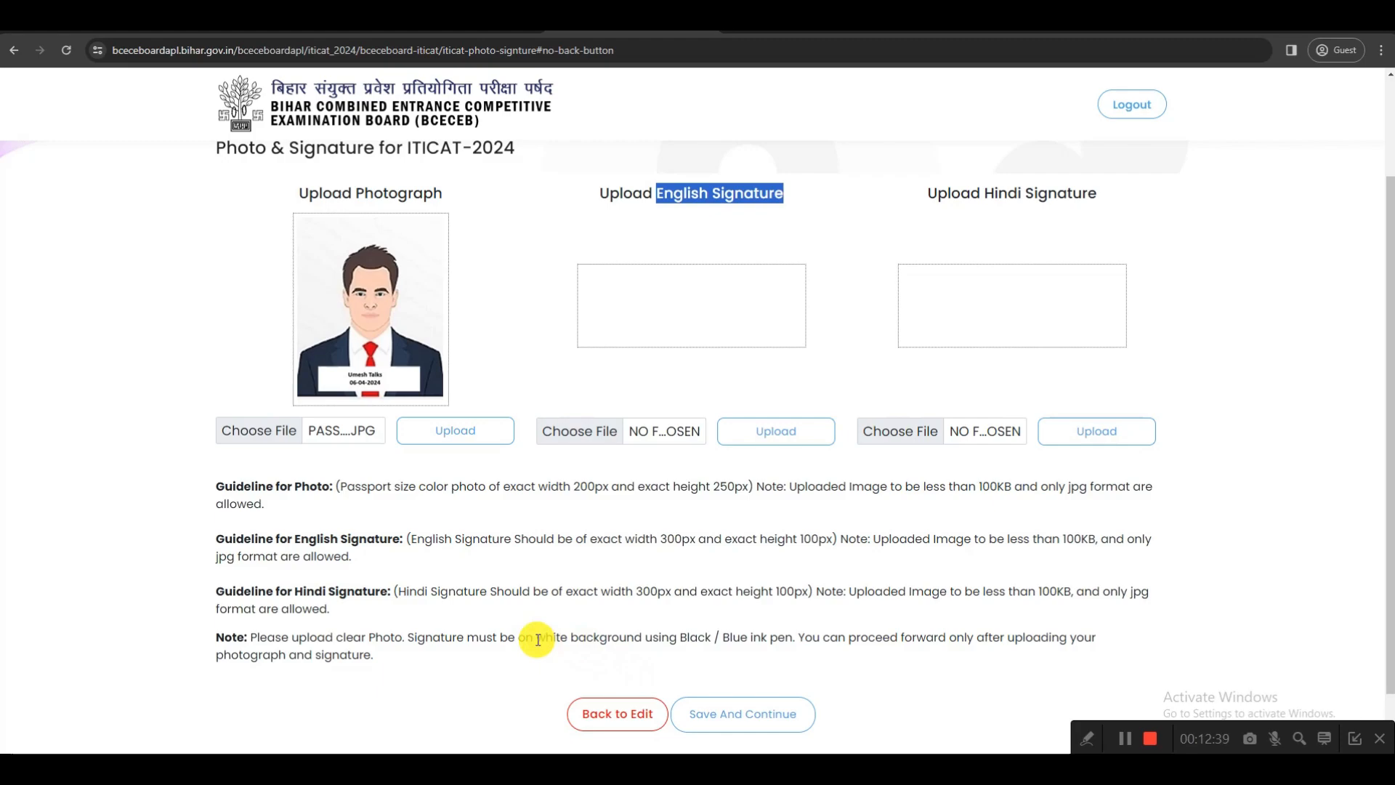
pyautogui.moveTo(535, 638); pyautogui.dragTo(761, 642)
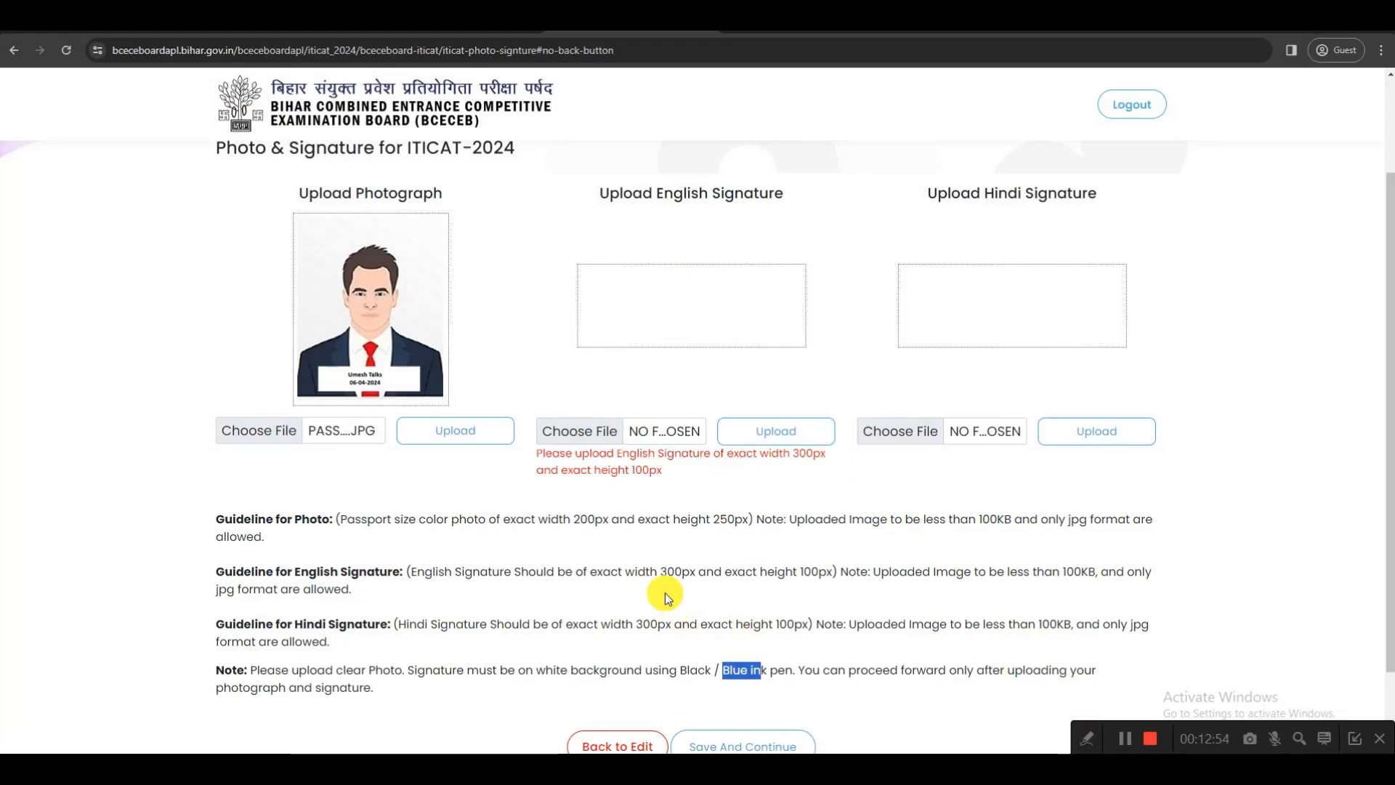
pyautogui.moveTo(660, 571); pyautogui.dragTo(689, 571)
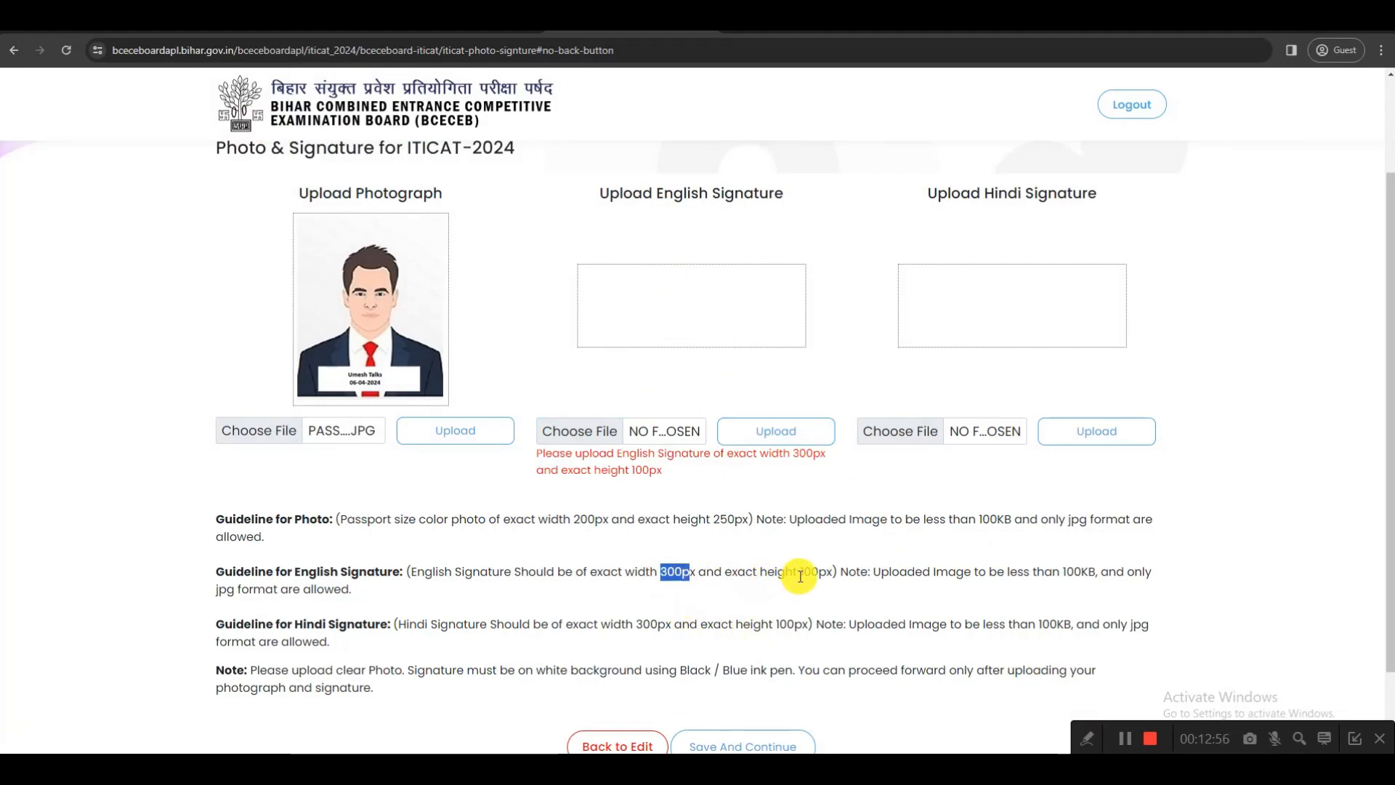
pyautogui.moveTo(800, 572); pyautogui.dragTo(821, 576)
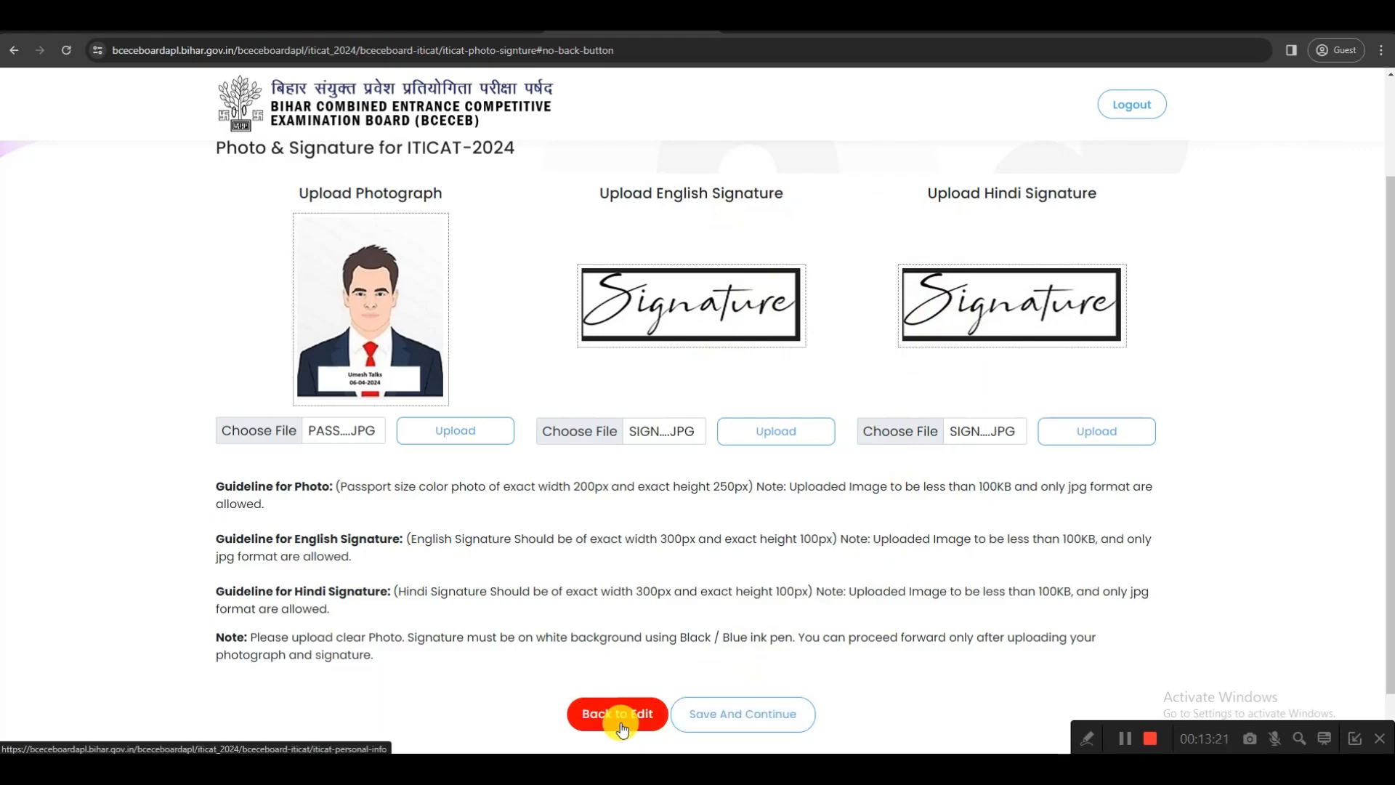
pyautogui.click(1128, 734)
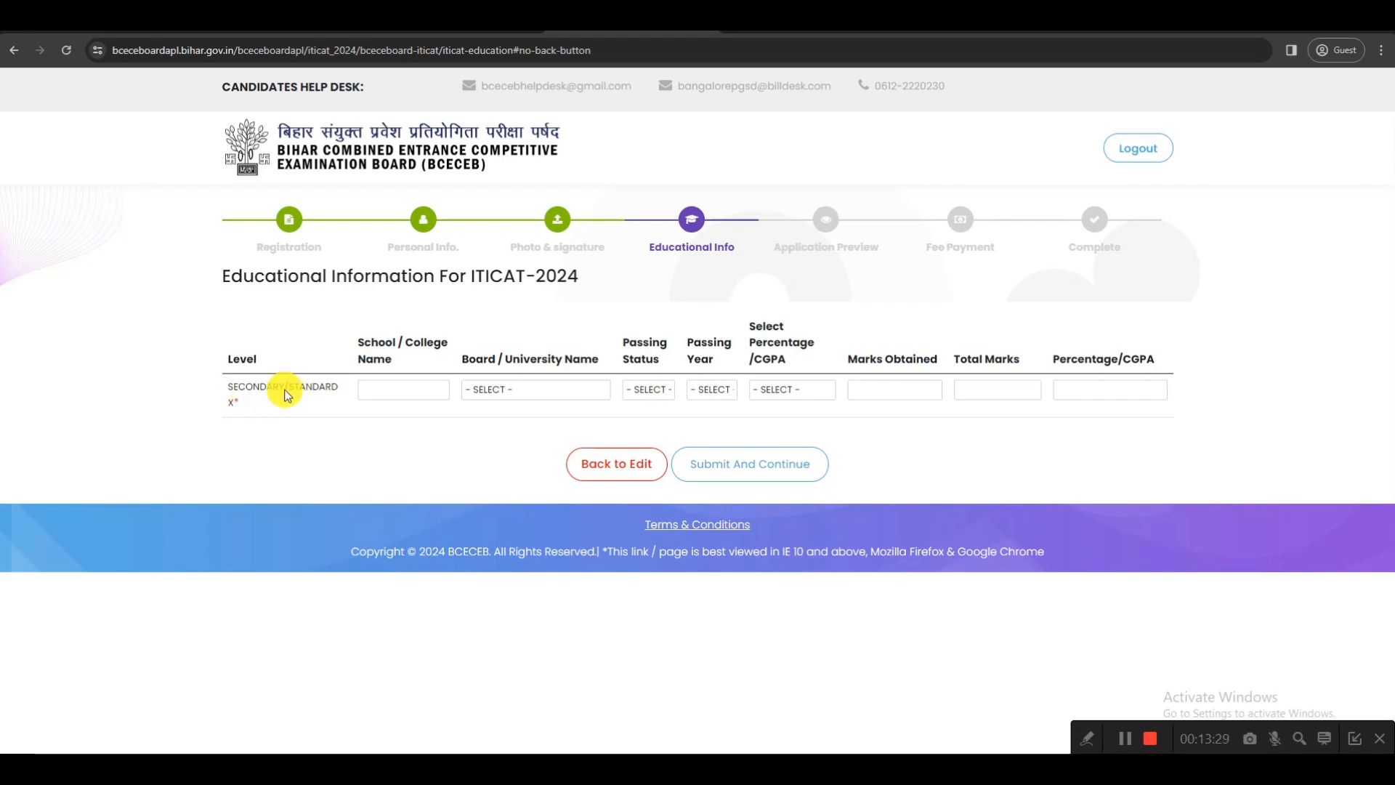
# Choose Bihar School Examination Board as the board for the Secondary/Standard X qualification
pyautogui.moveTo(364, 343); pyautogui.dragTo(371, 344)
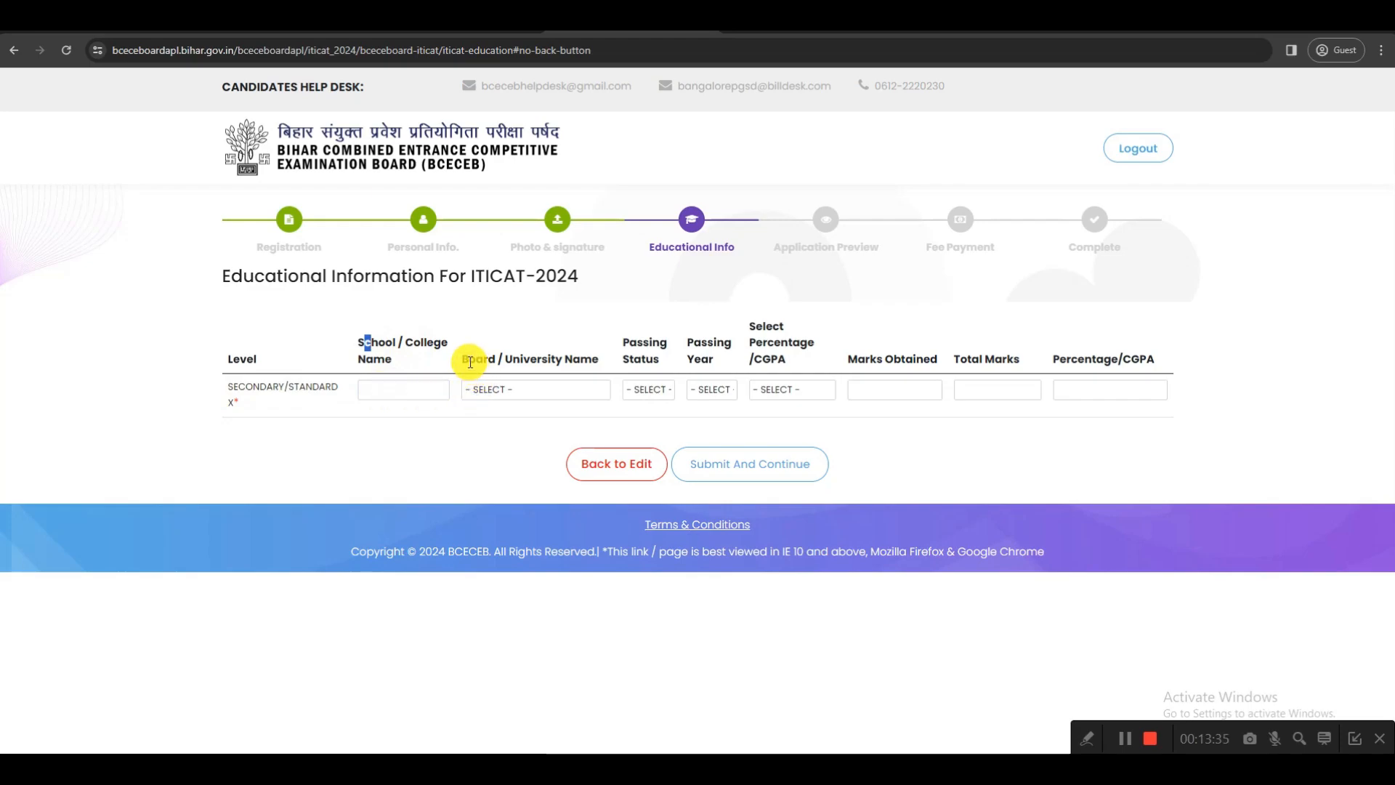
pyautogui.click(526, 382)
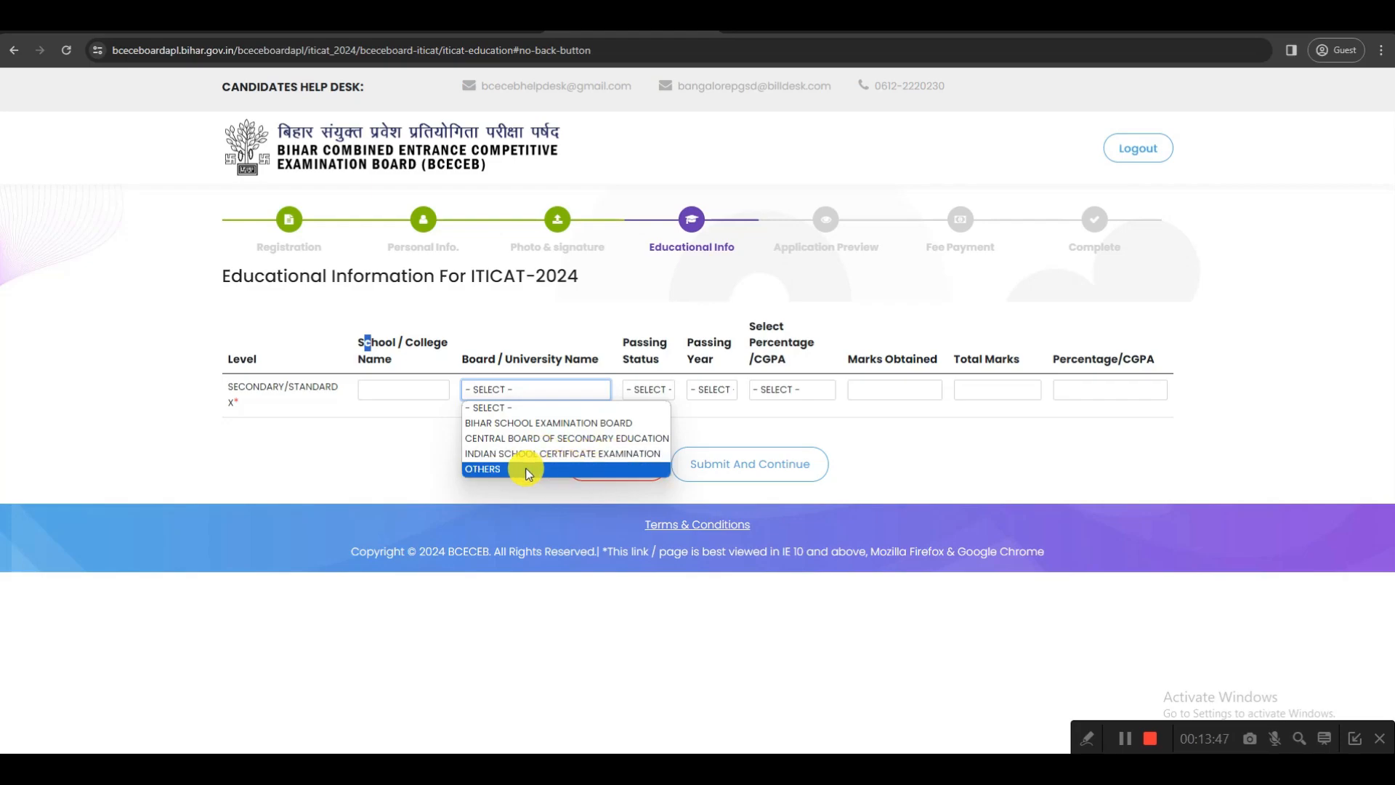
pyautogui.click(528, 423)
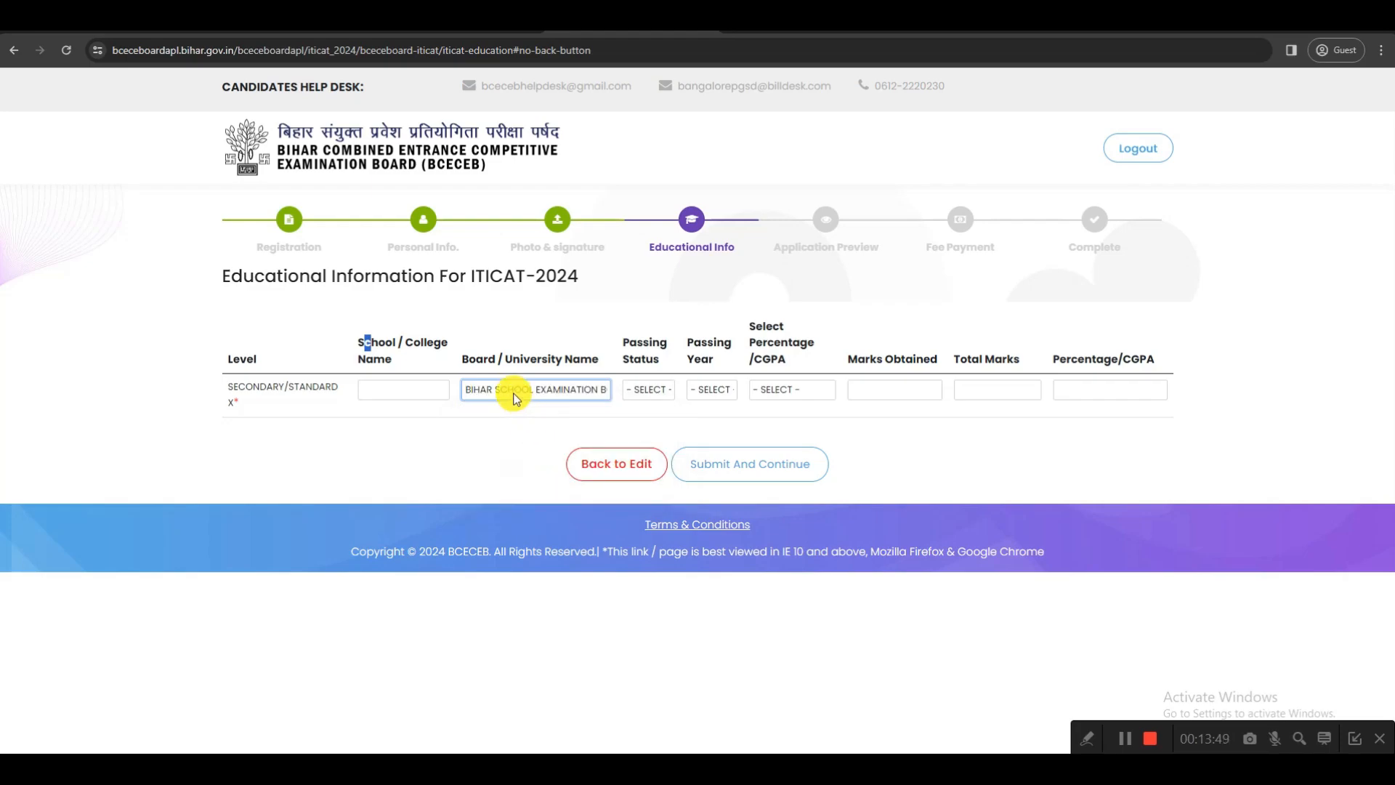
# Try the Appearing passing status for the Secondary/Standard X qualification and settle on Passed
pyautogui.moveTo(617, 337); pyautogui.dragTo(651, 353)
pyautogui.click(647, 389)
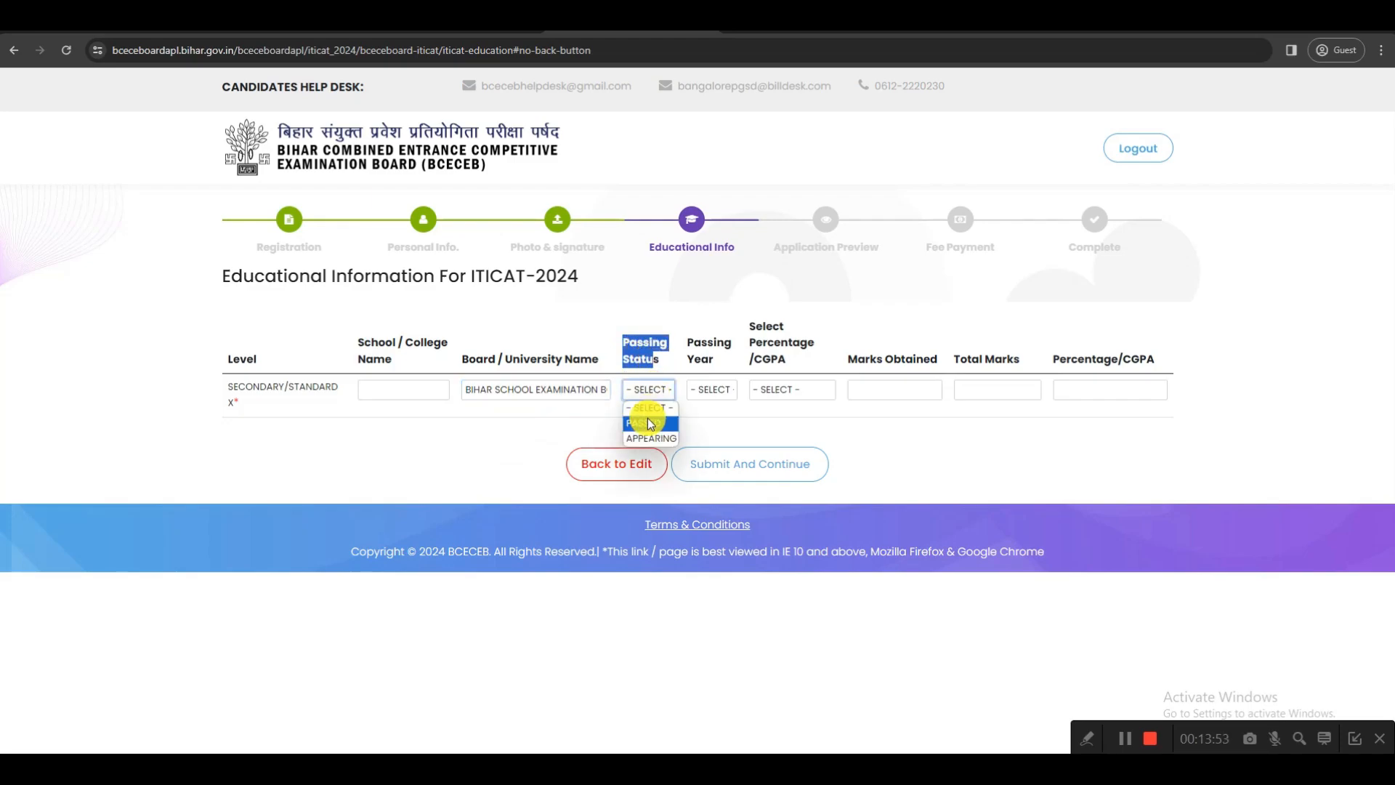
pyautogui.click(651, 438)
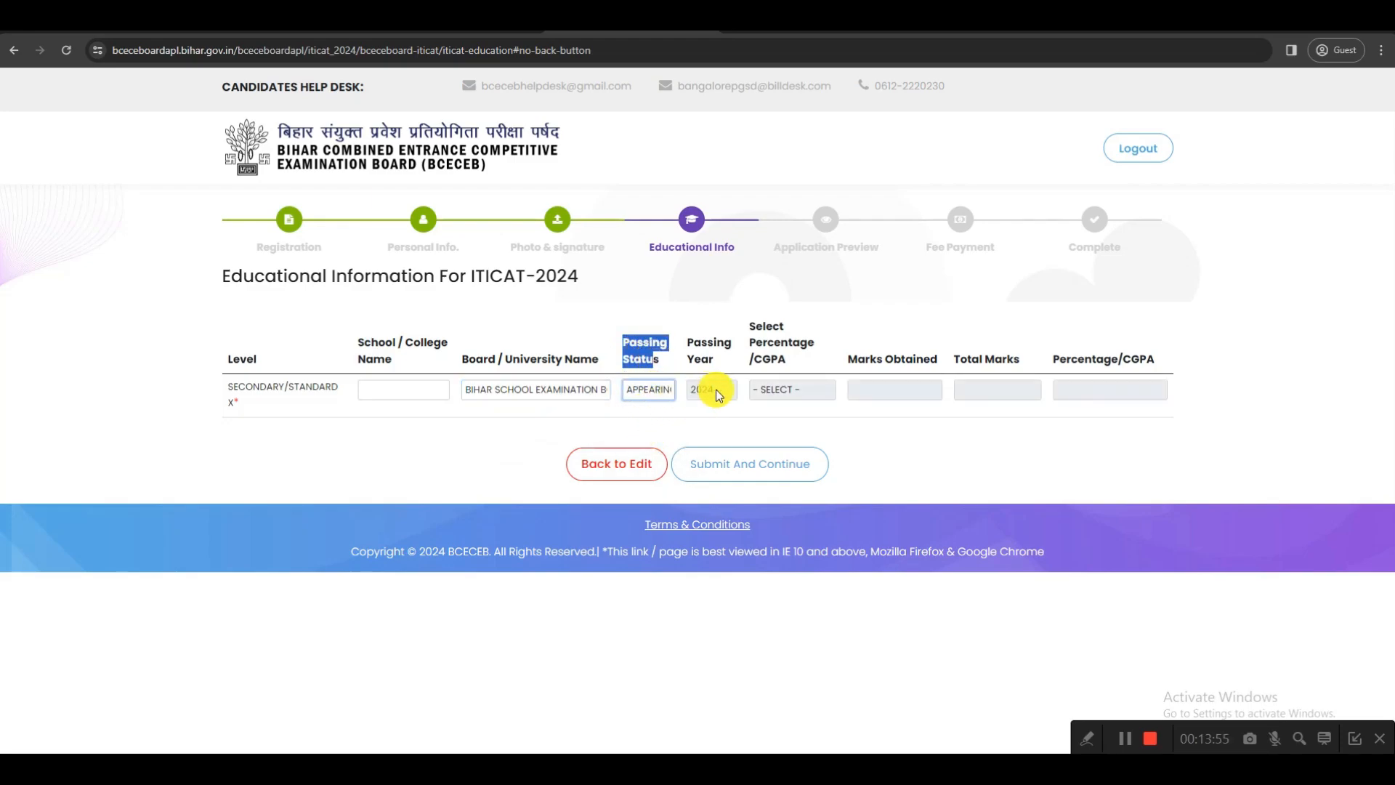
pyautogui.click(648, 389)
pyautogui.click(652, 423)
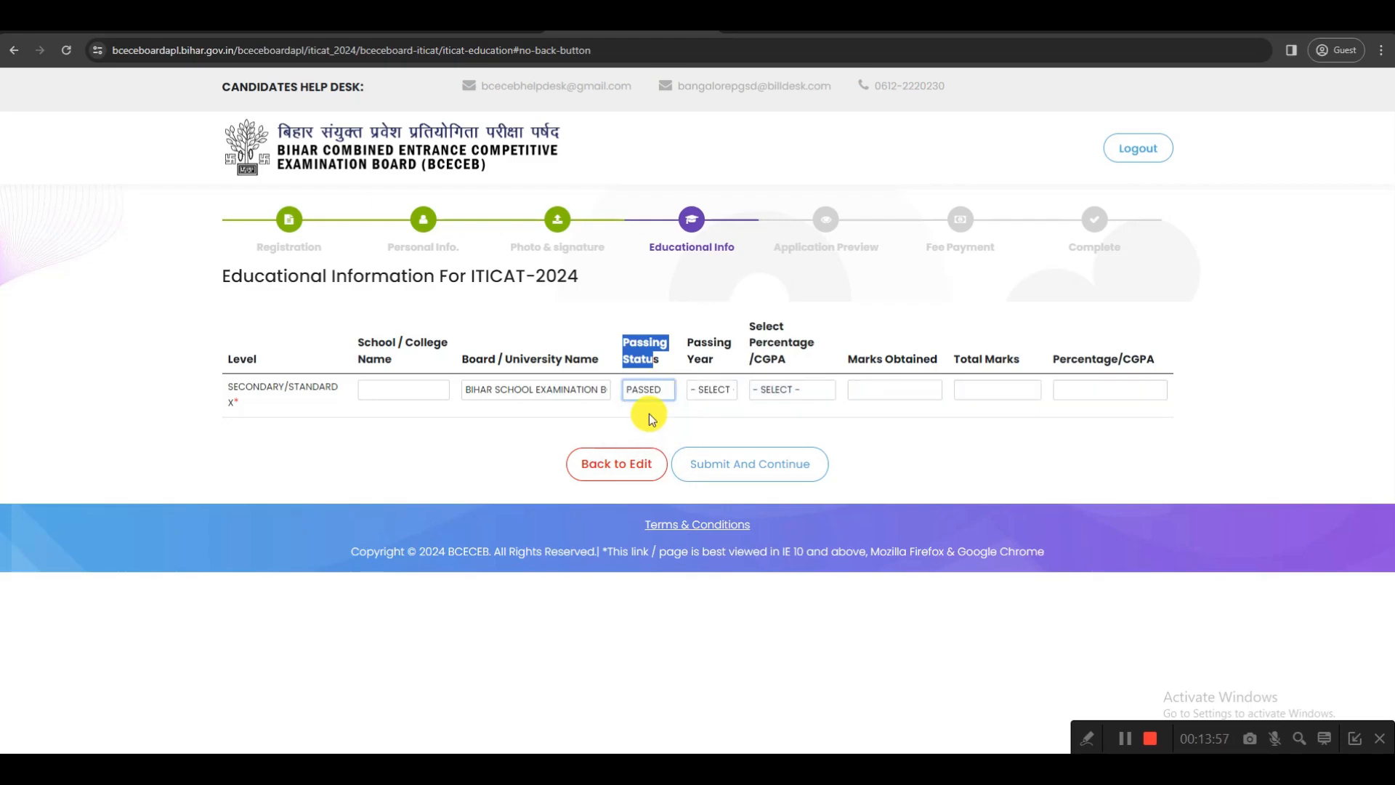
# Set the Secondary/Standard X passing year to 2014 and the result type to Percentage
pyautogui.click(718, 390)
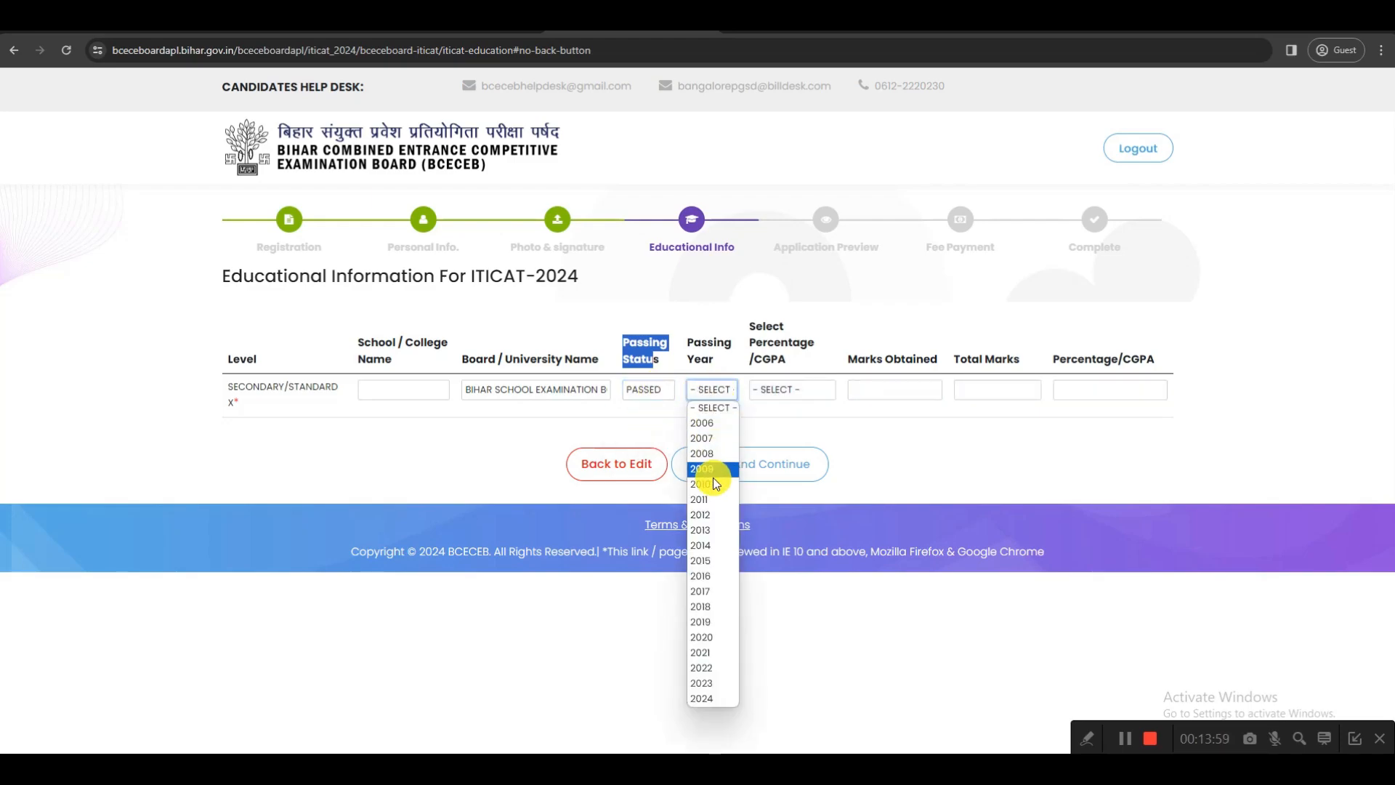
pyautogui.click(703, 545)
pyautogui.click(785, 394)
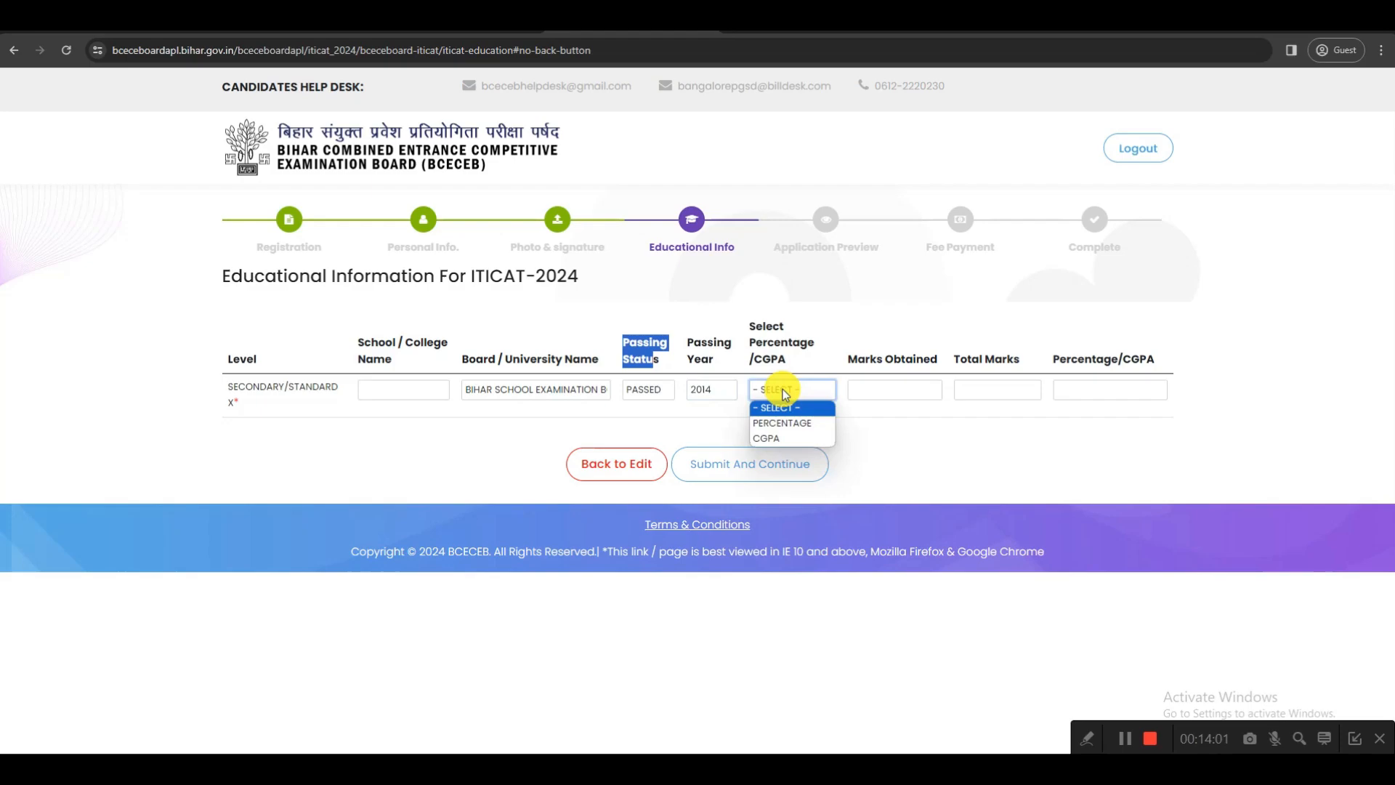
pyautogui.click(824, 419)
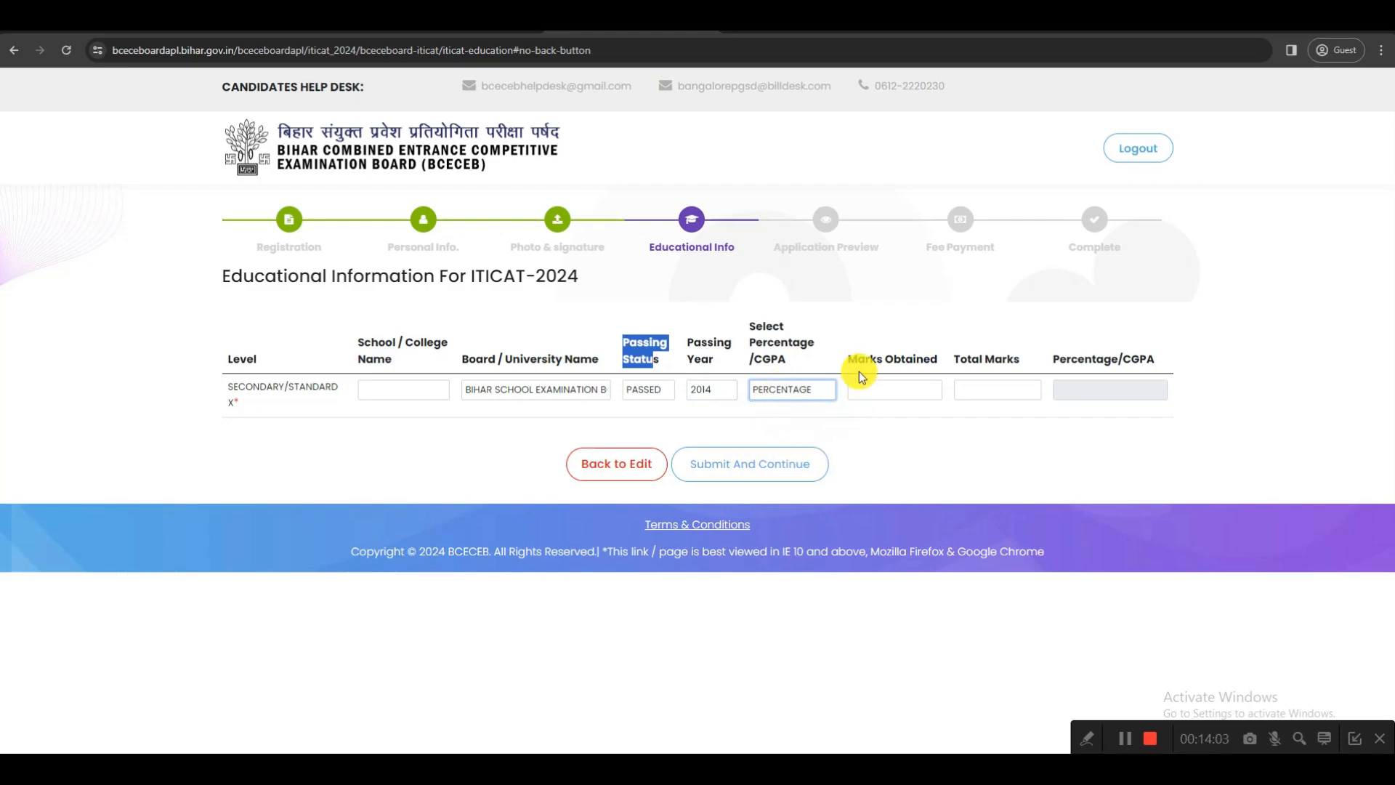
pyautogui.moveTo(848, 359); pyautogui.dragTo(1056, 374)
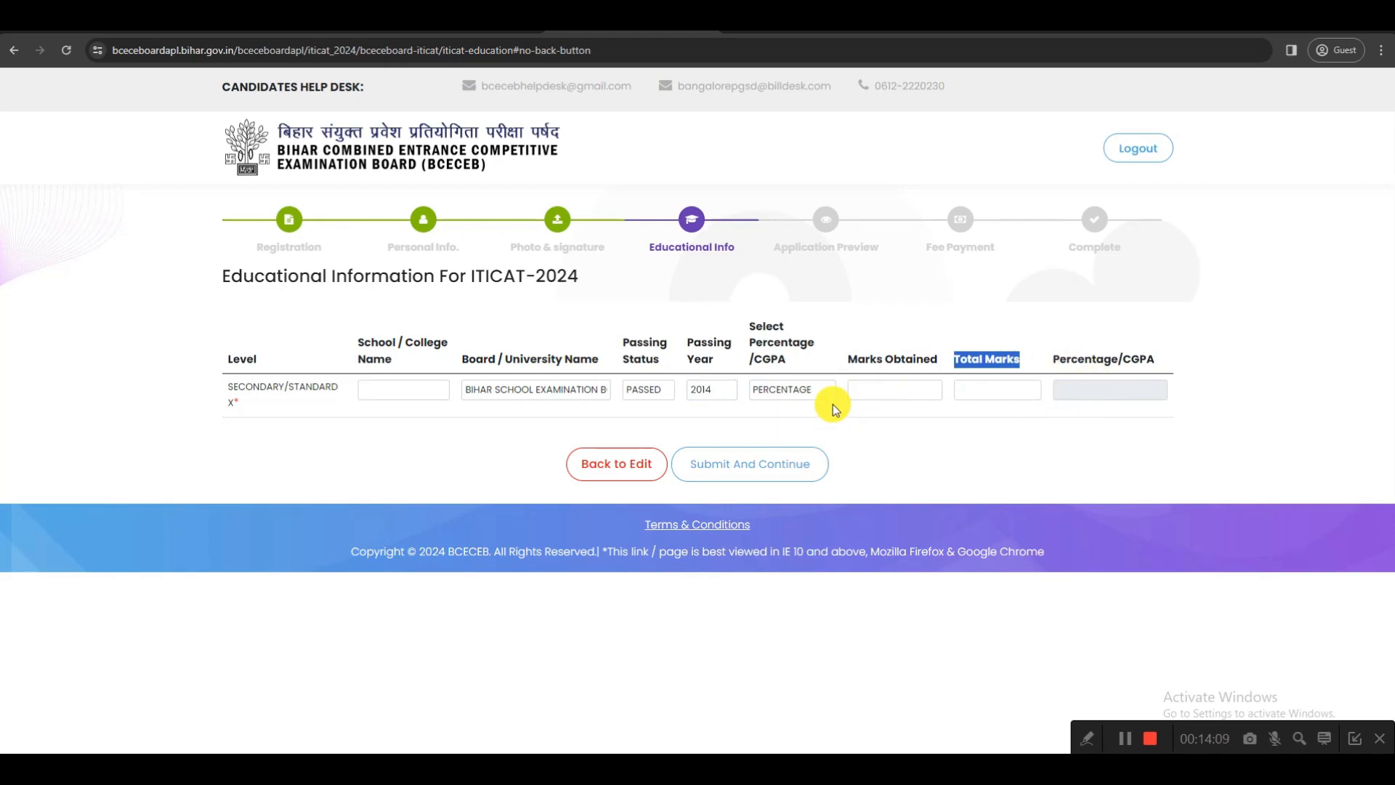
# Switch the Secondary/Standard X passing status to Appearing and back to Passed
pyautogui.click(649, 390)
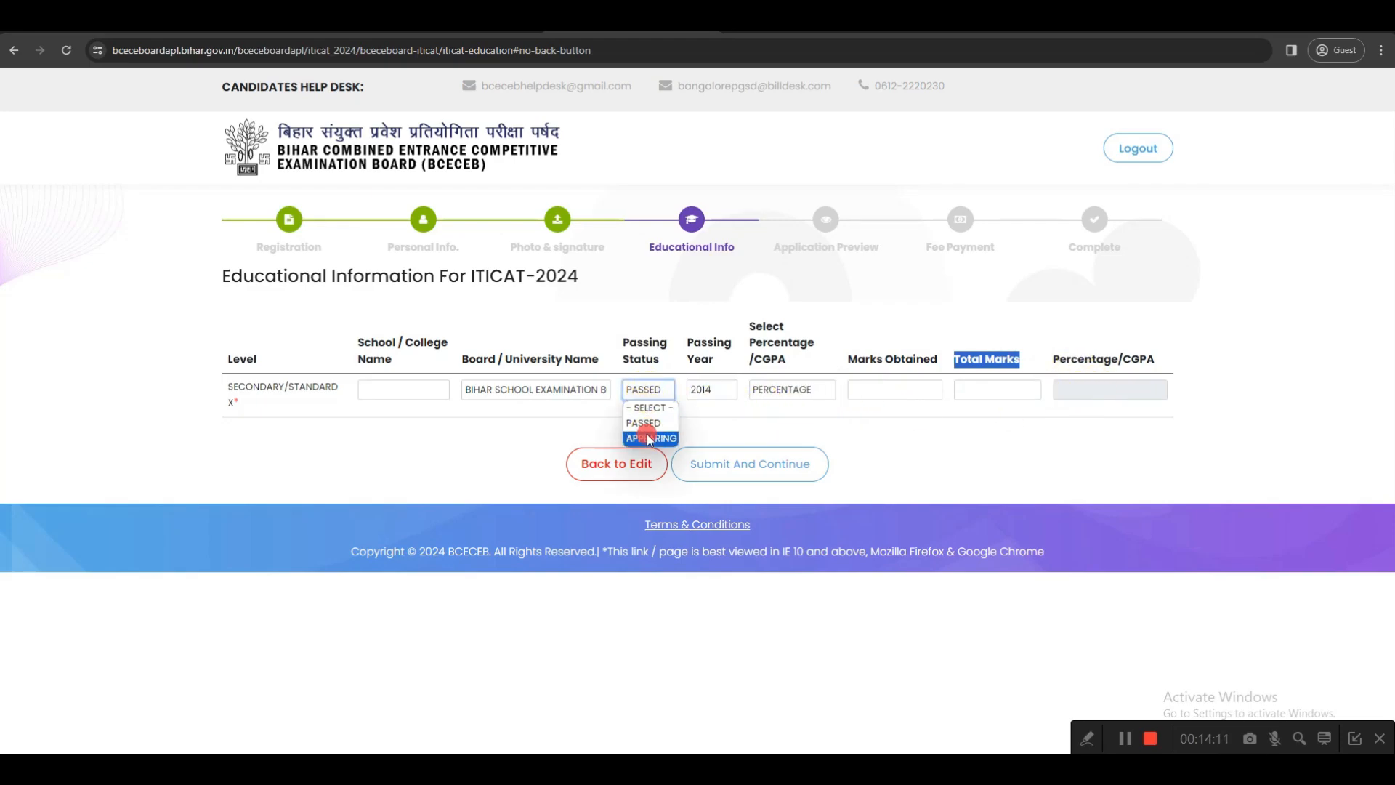
pyautogui.click(651, 433)
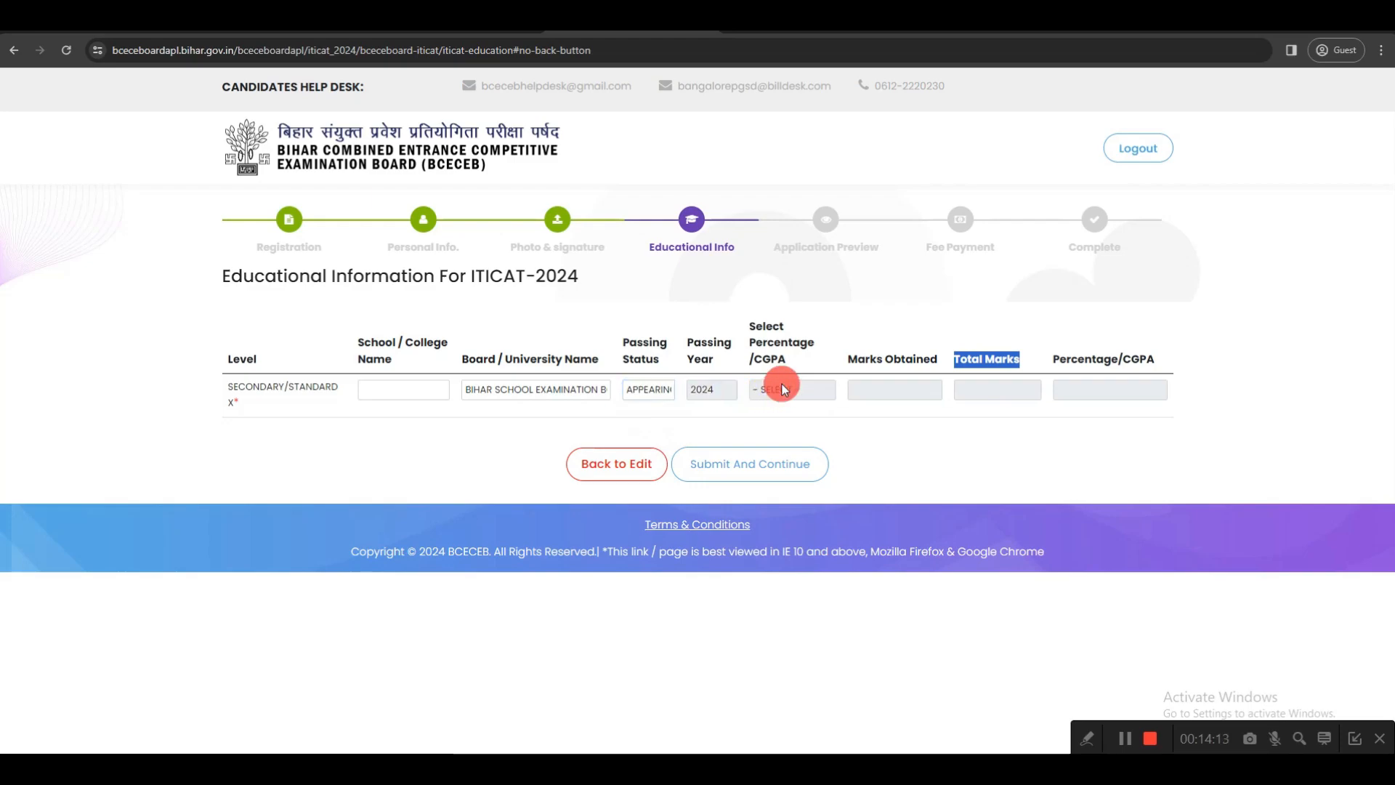
pyautogui.click(664, 391)
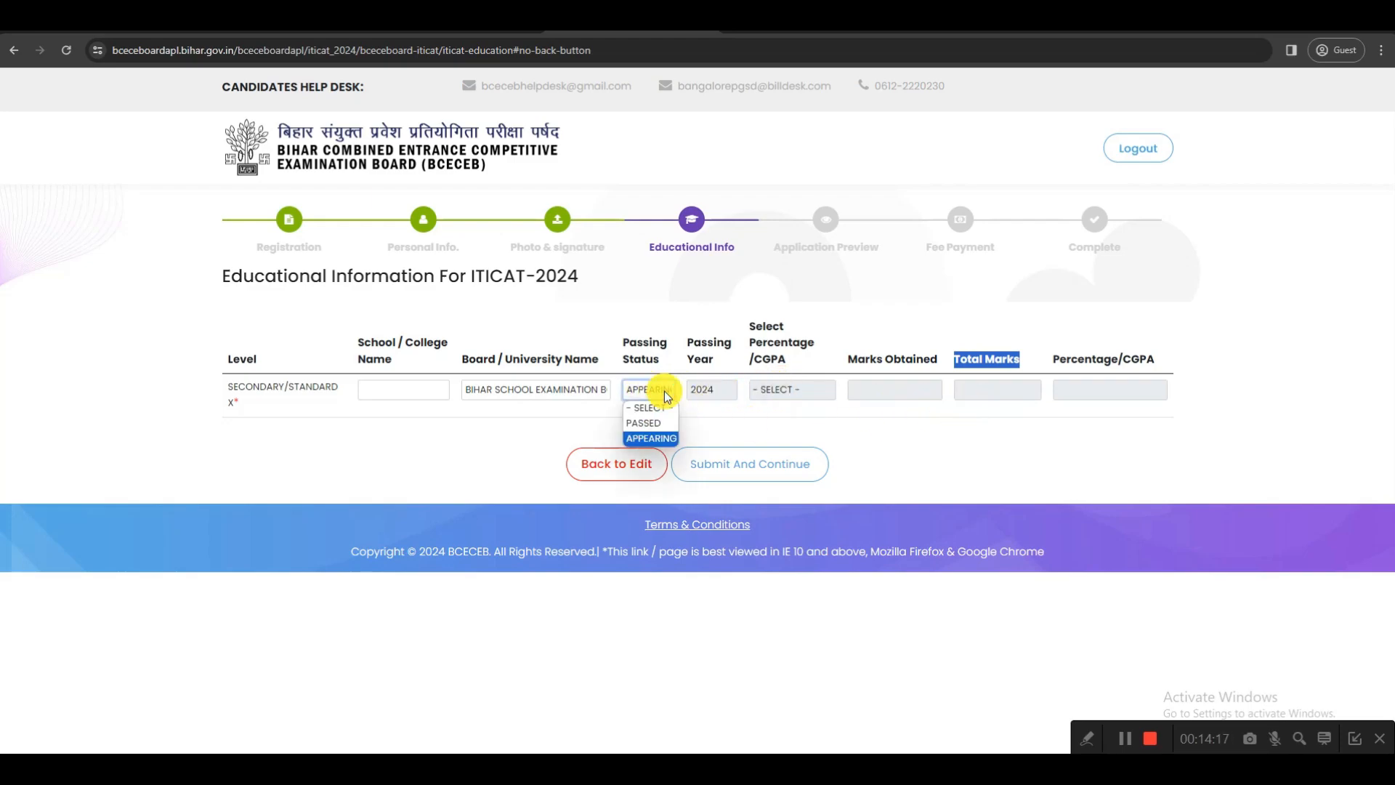
pyautogui.click(652, 425)
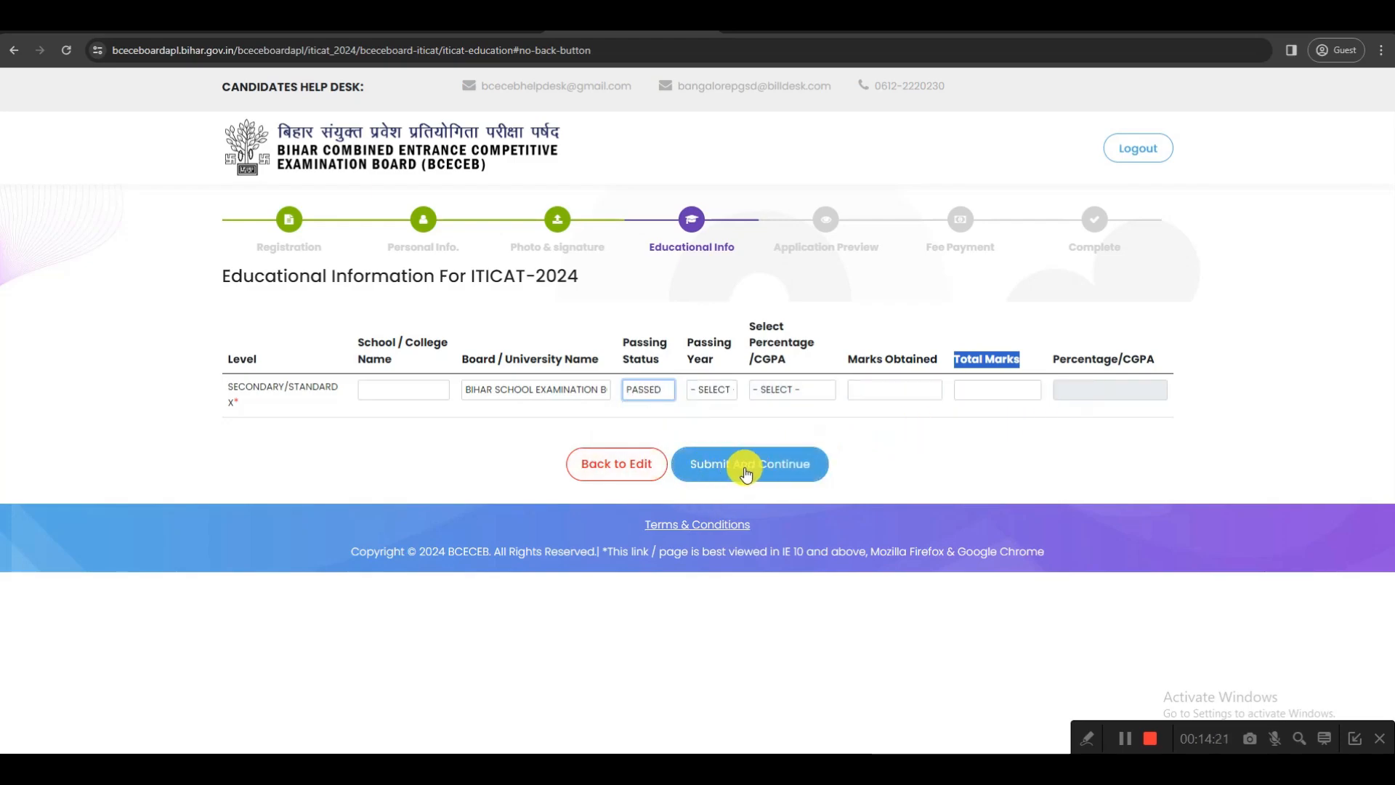
pyautogui.click(1125, 738)
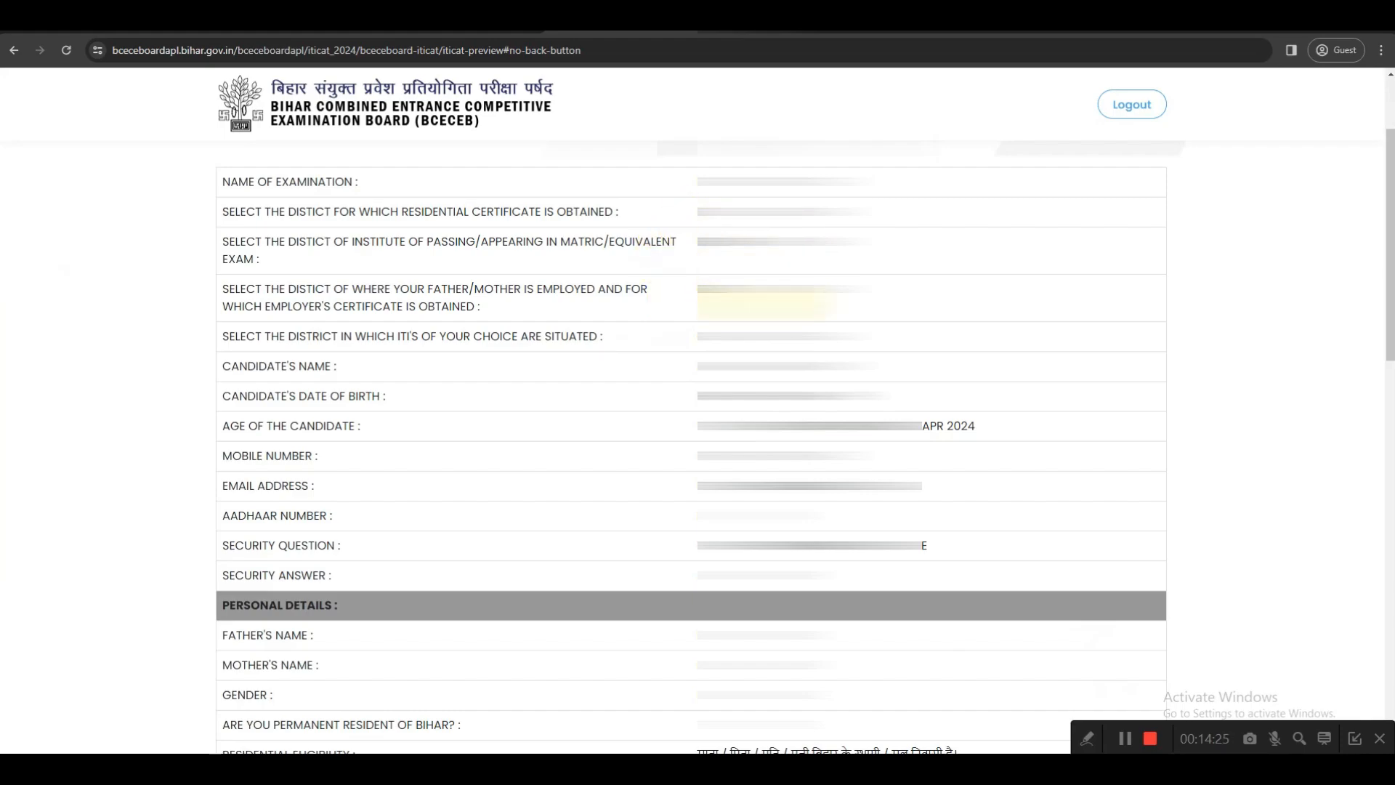
# Certify the statements in the application preview as true and confirm proceeding to payment of the Rs. 750 registration/counselling fee
pyautogui.scroll(-5, 807, 422)
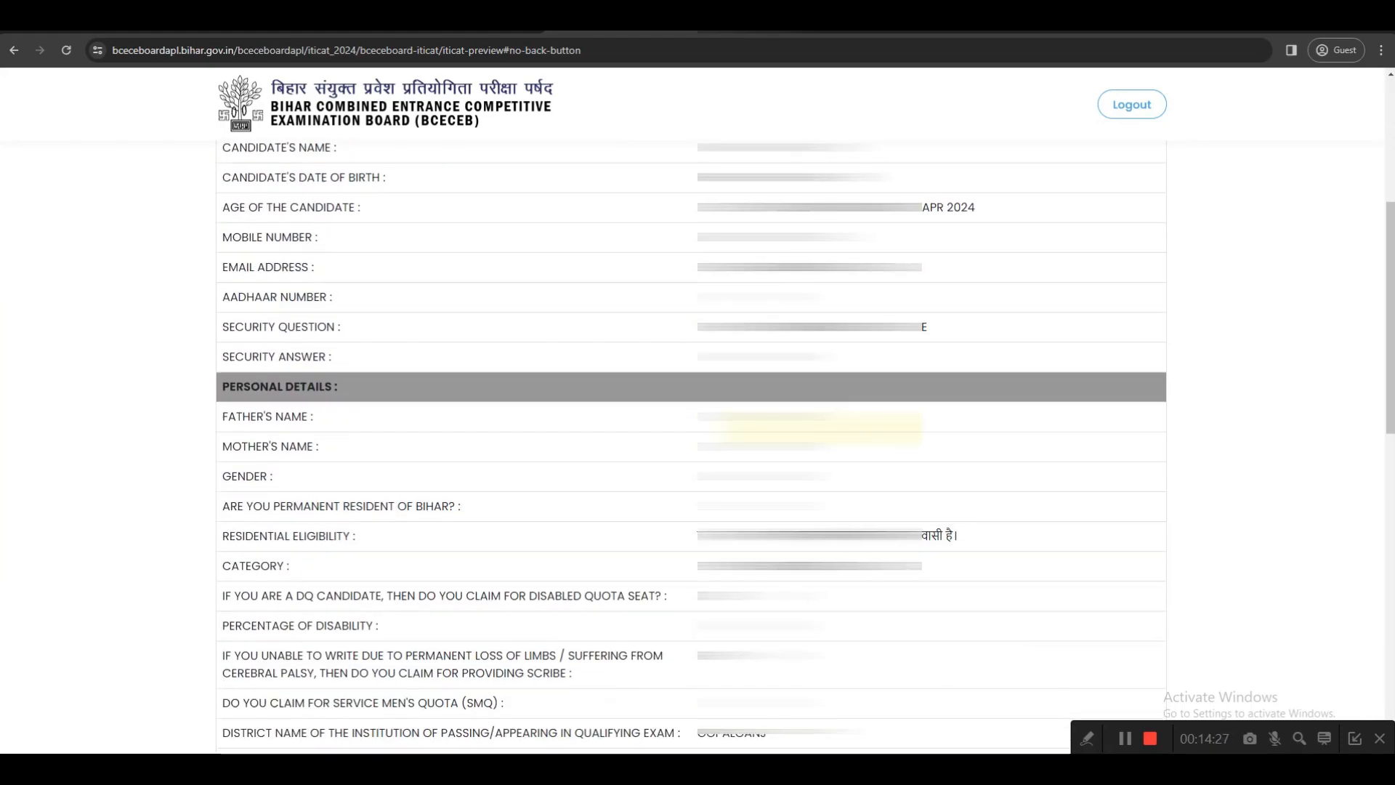
pyautogui.scroll(-8, 818, 428)
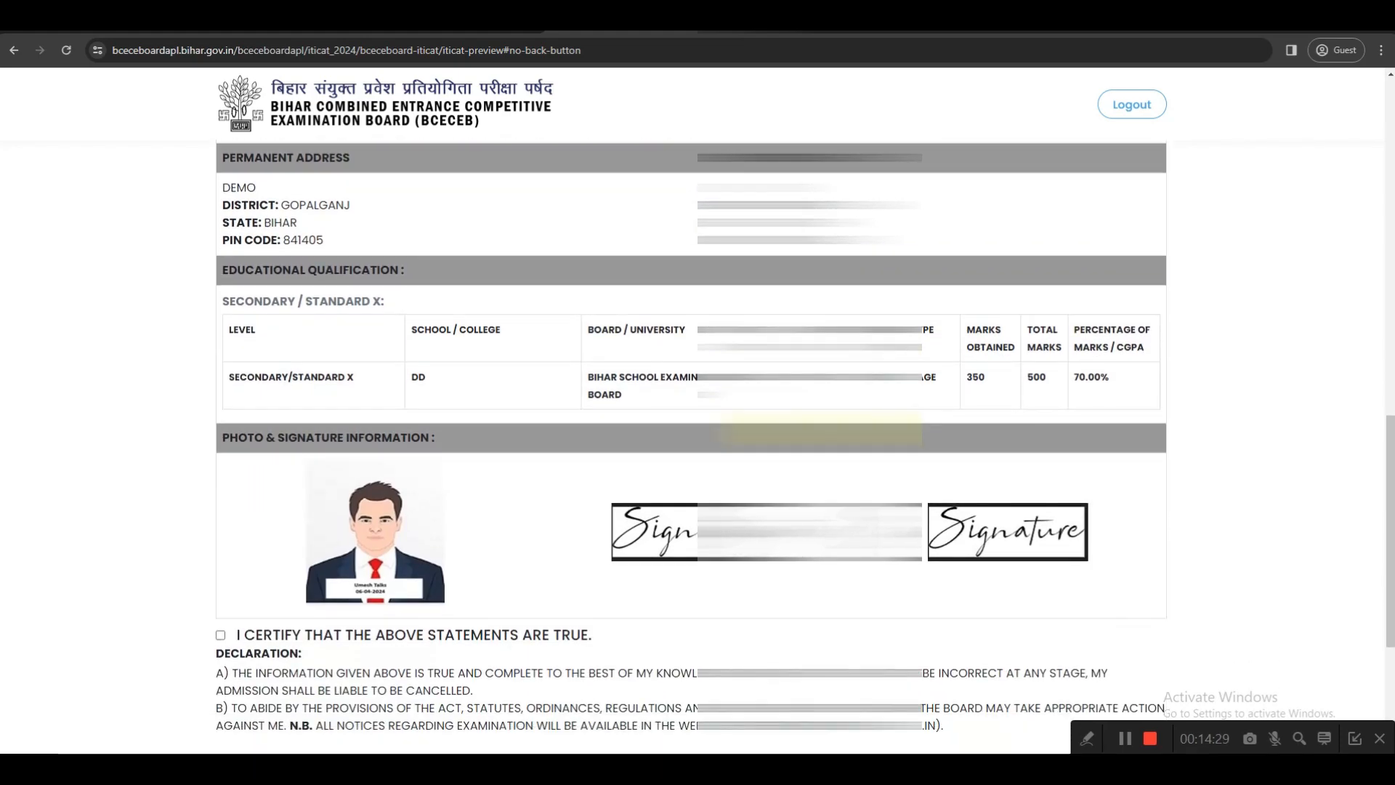
pyautogui.scroll(-2, 828, 432)
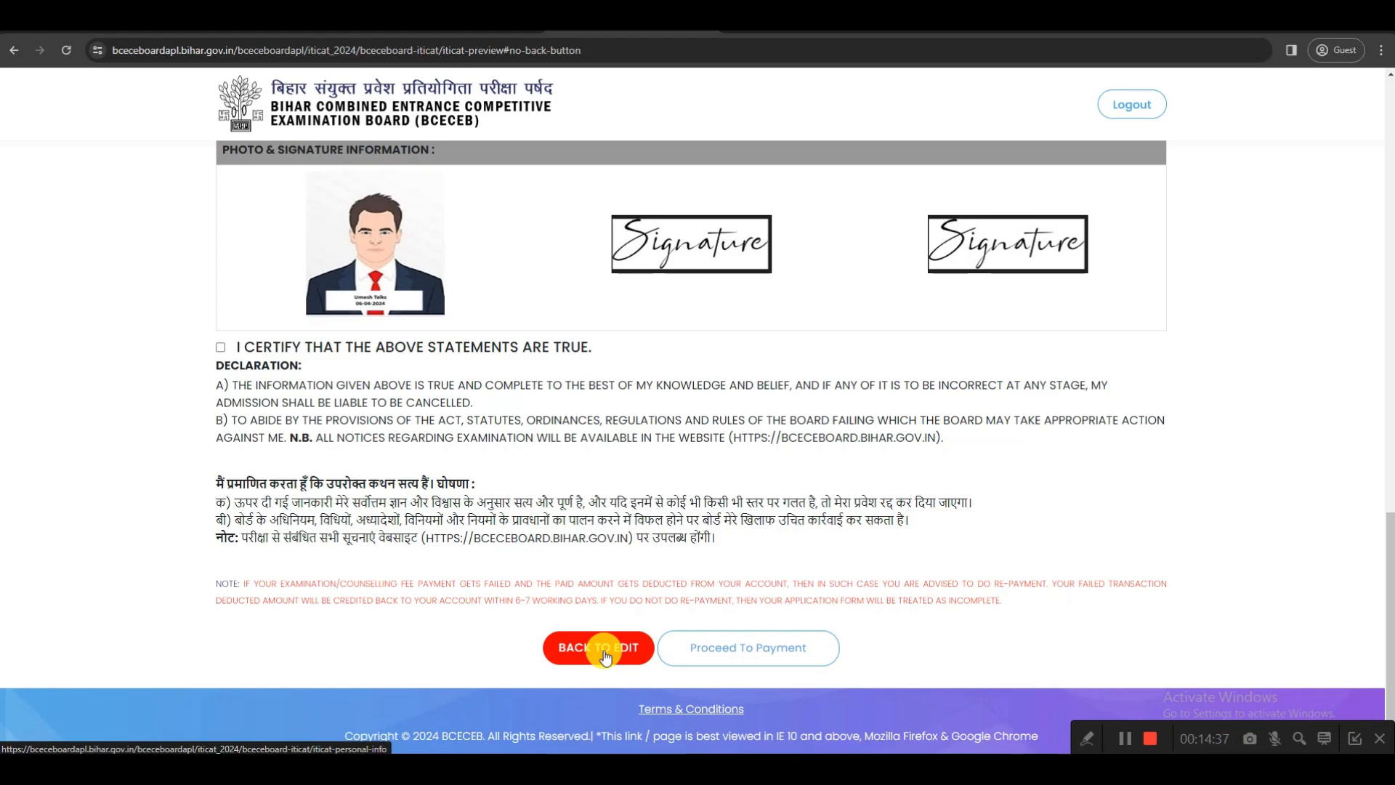
pyautogui.click(221, 348)
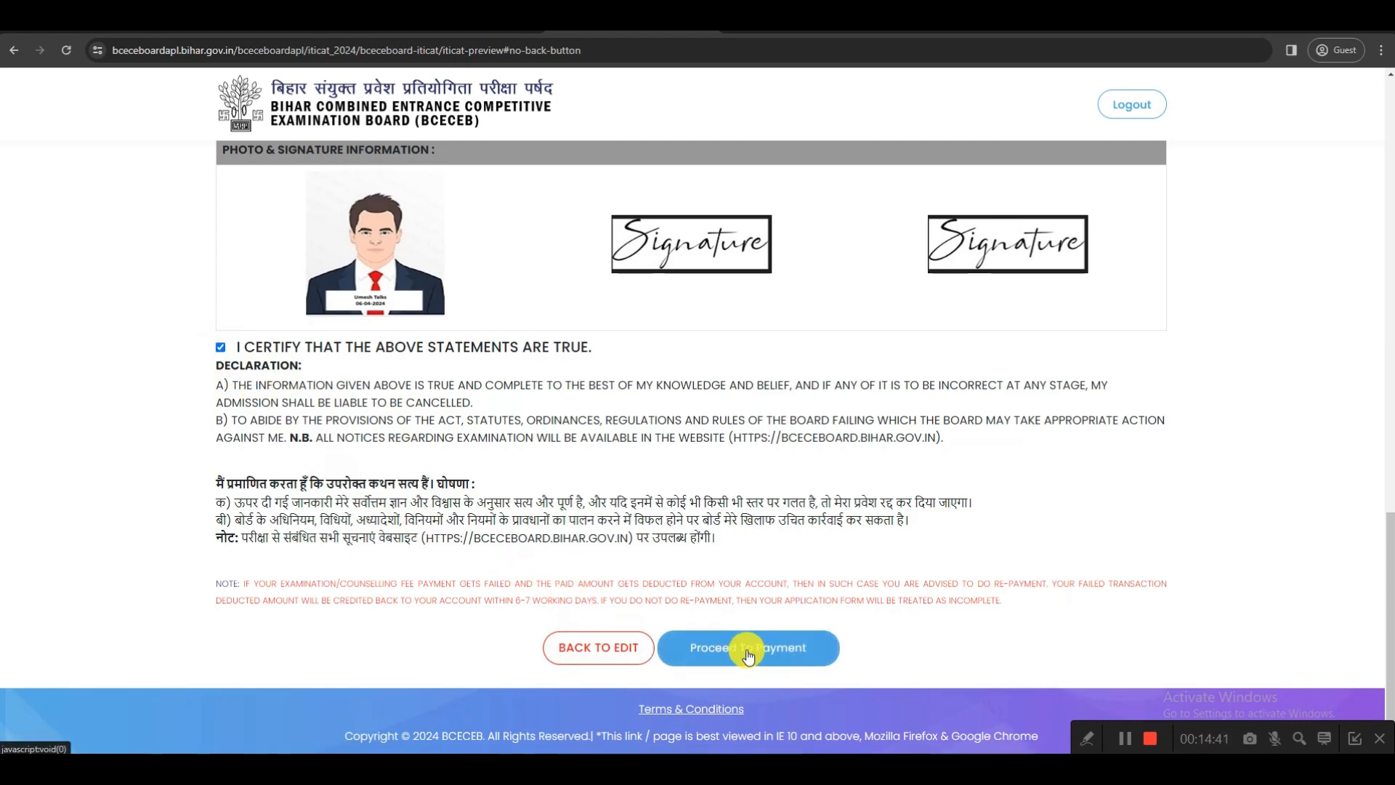
pyautogui.click(748, 657)
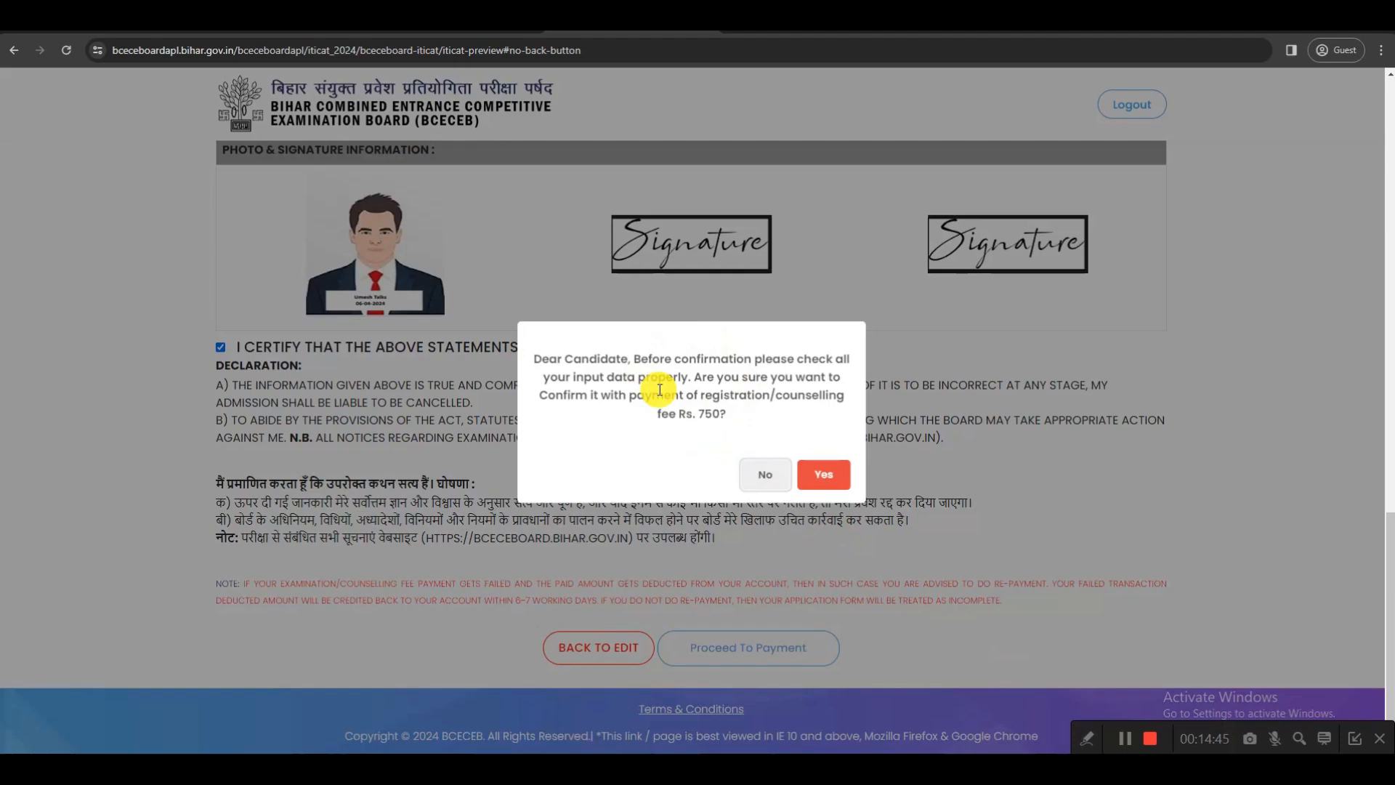
pyautogui.click(823, 476)
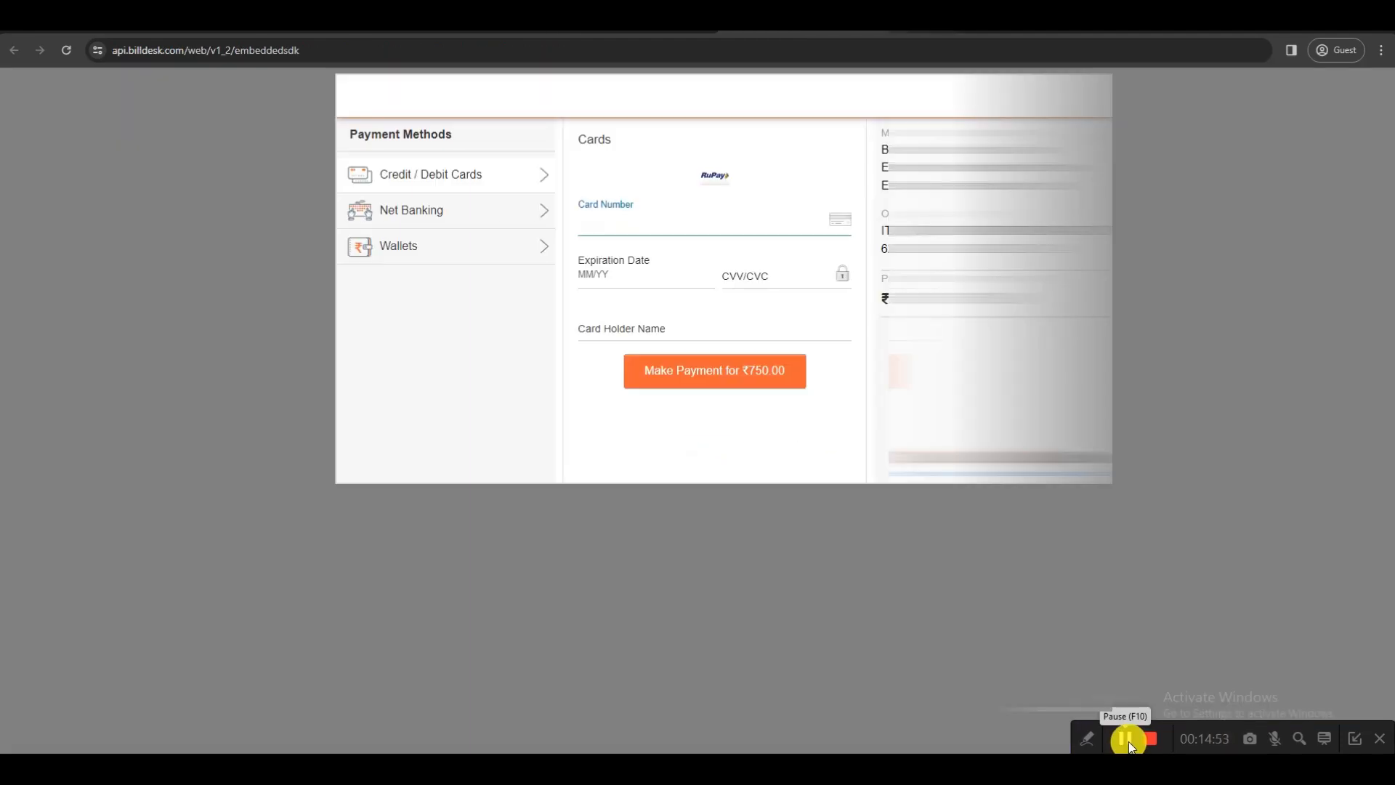